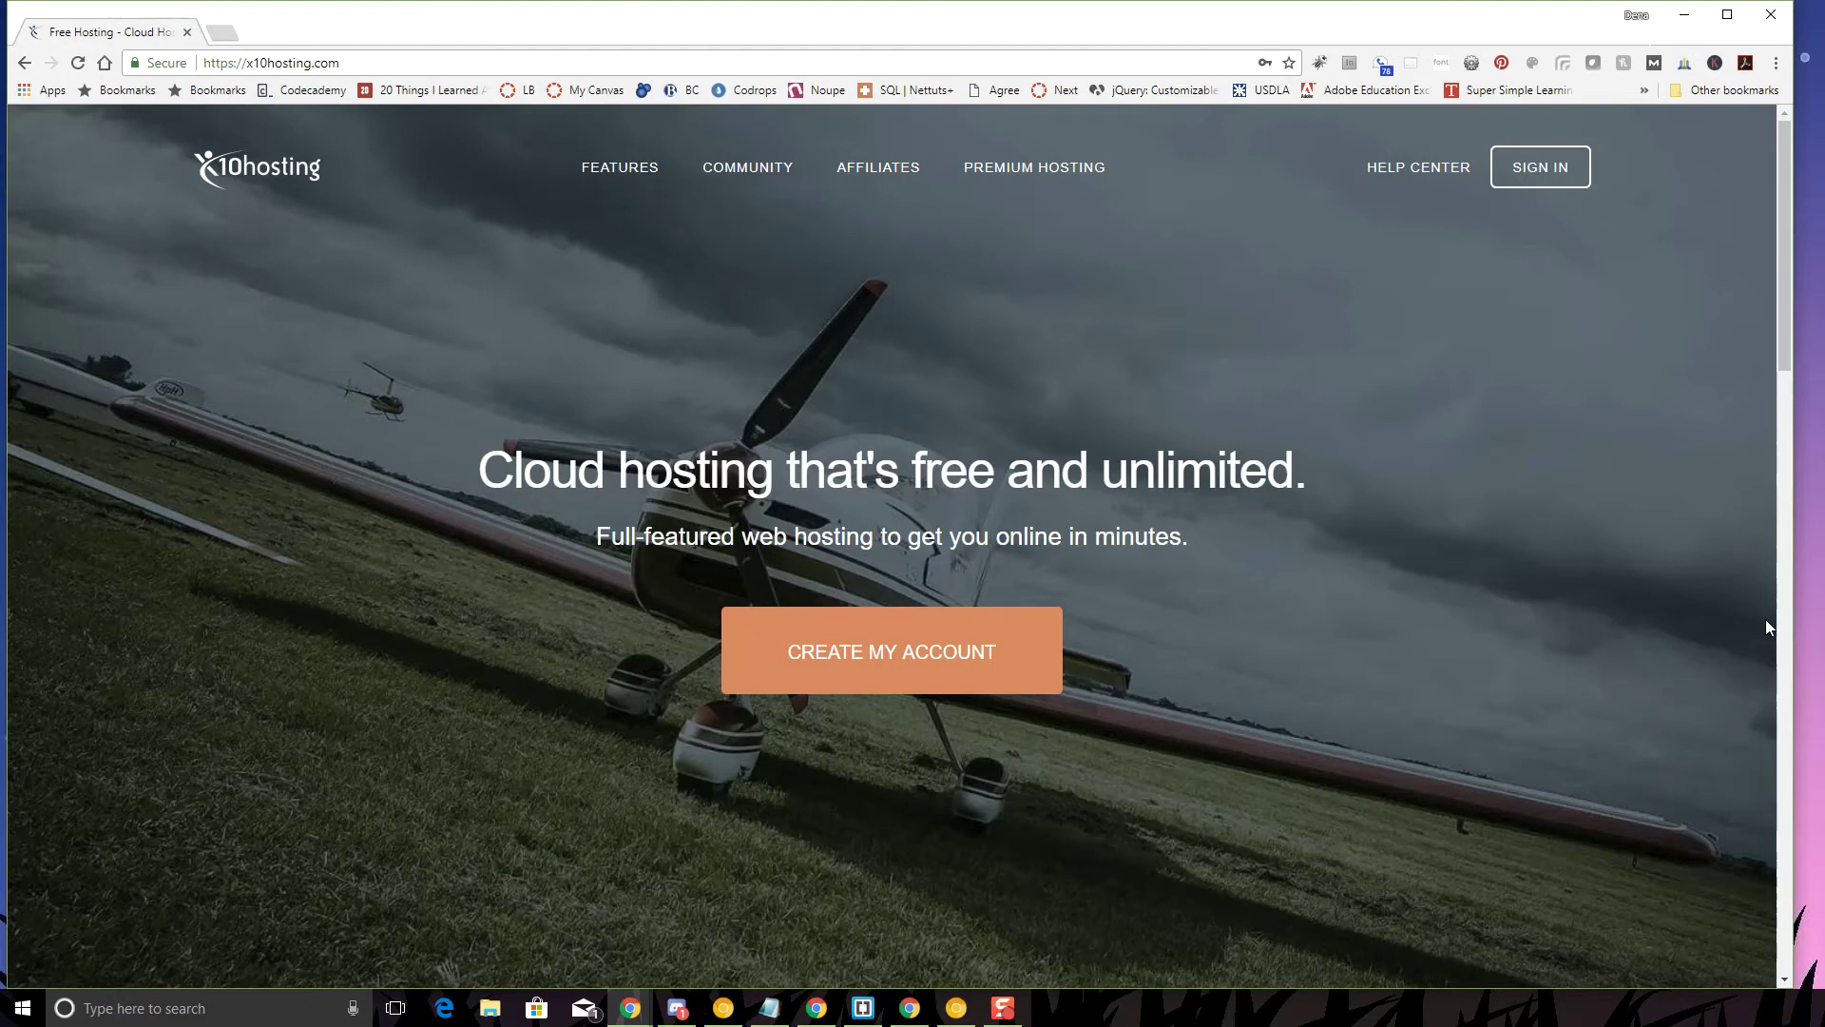
Browse the x10hosting.com homepage features, then go to the CREATE MY ACCOUNT signup section
scroll(1628, 378, down, 10)
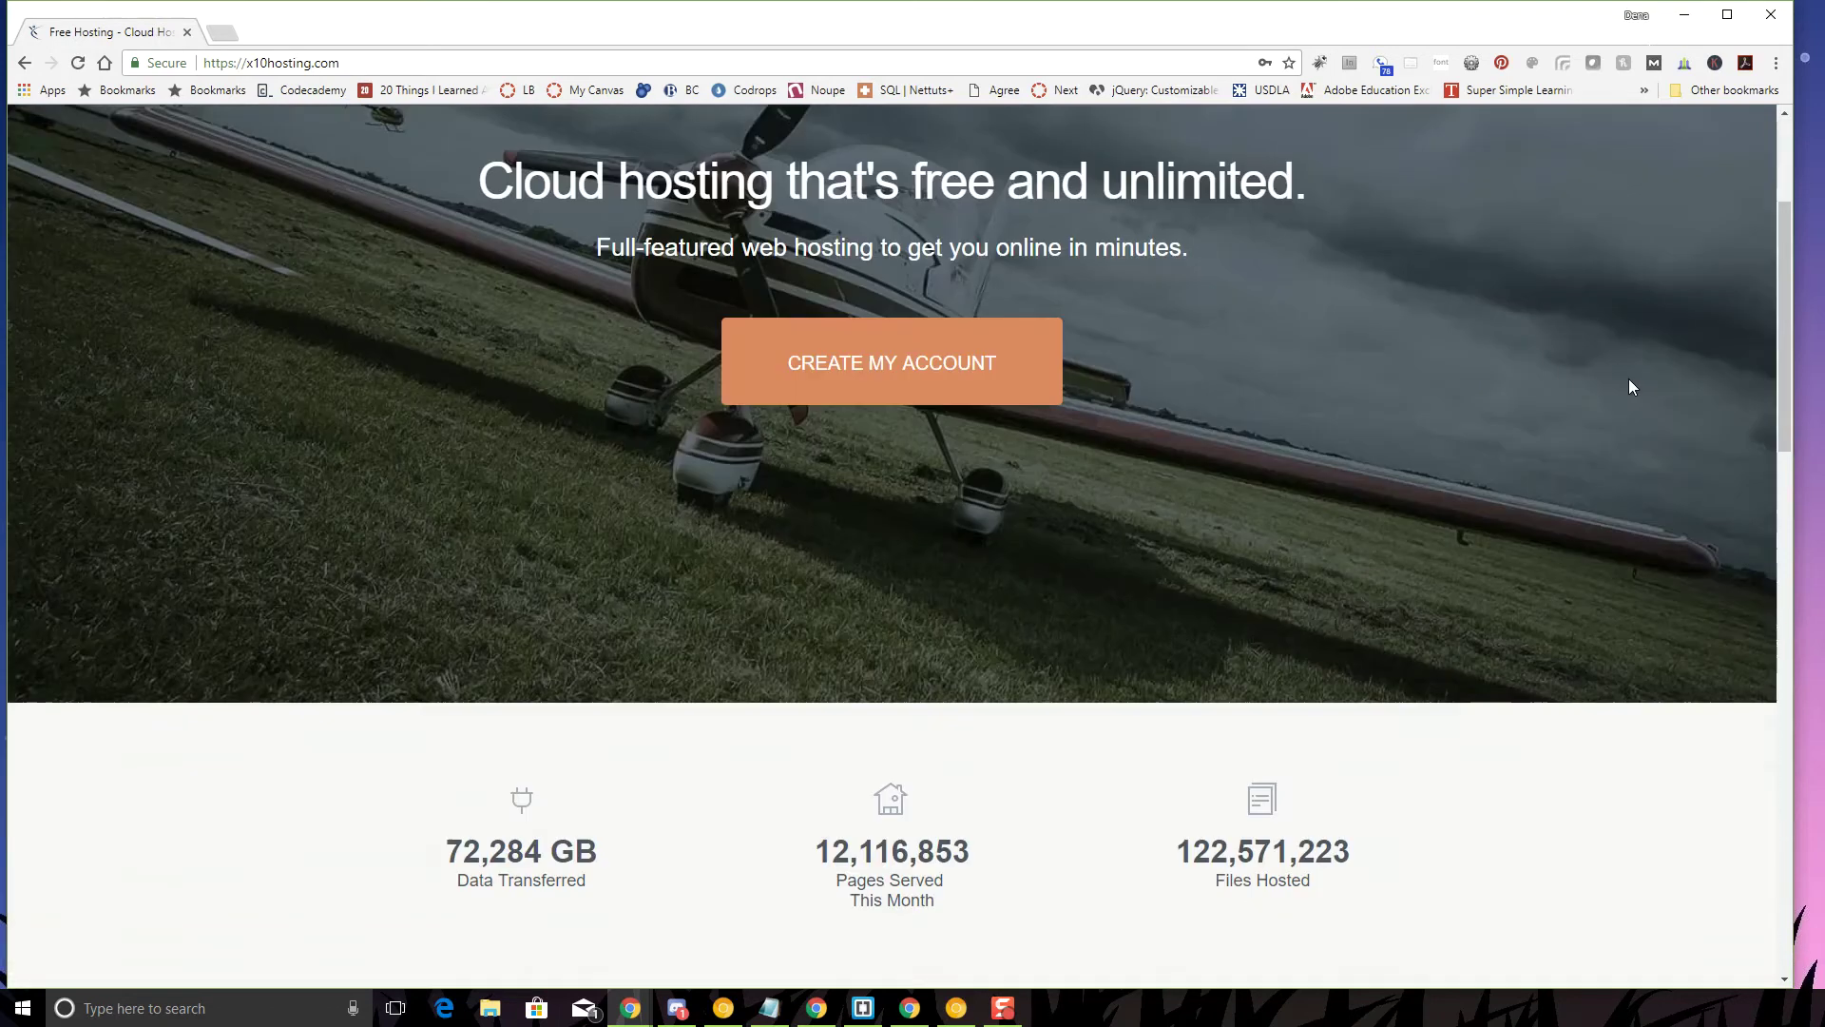
scroll(1191, 571, down, 6)
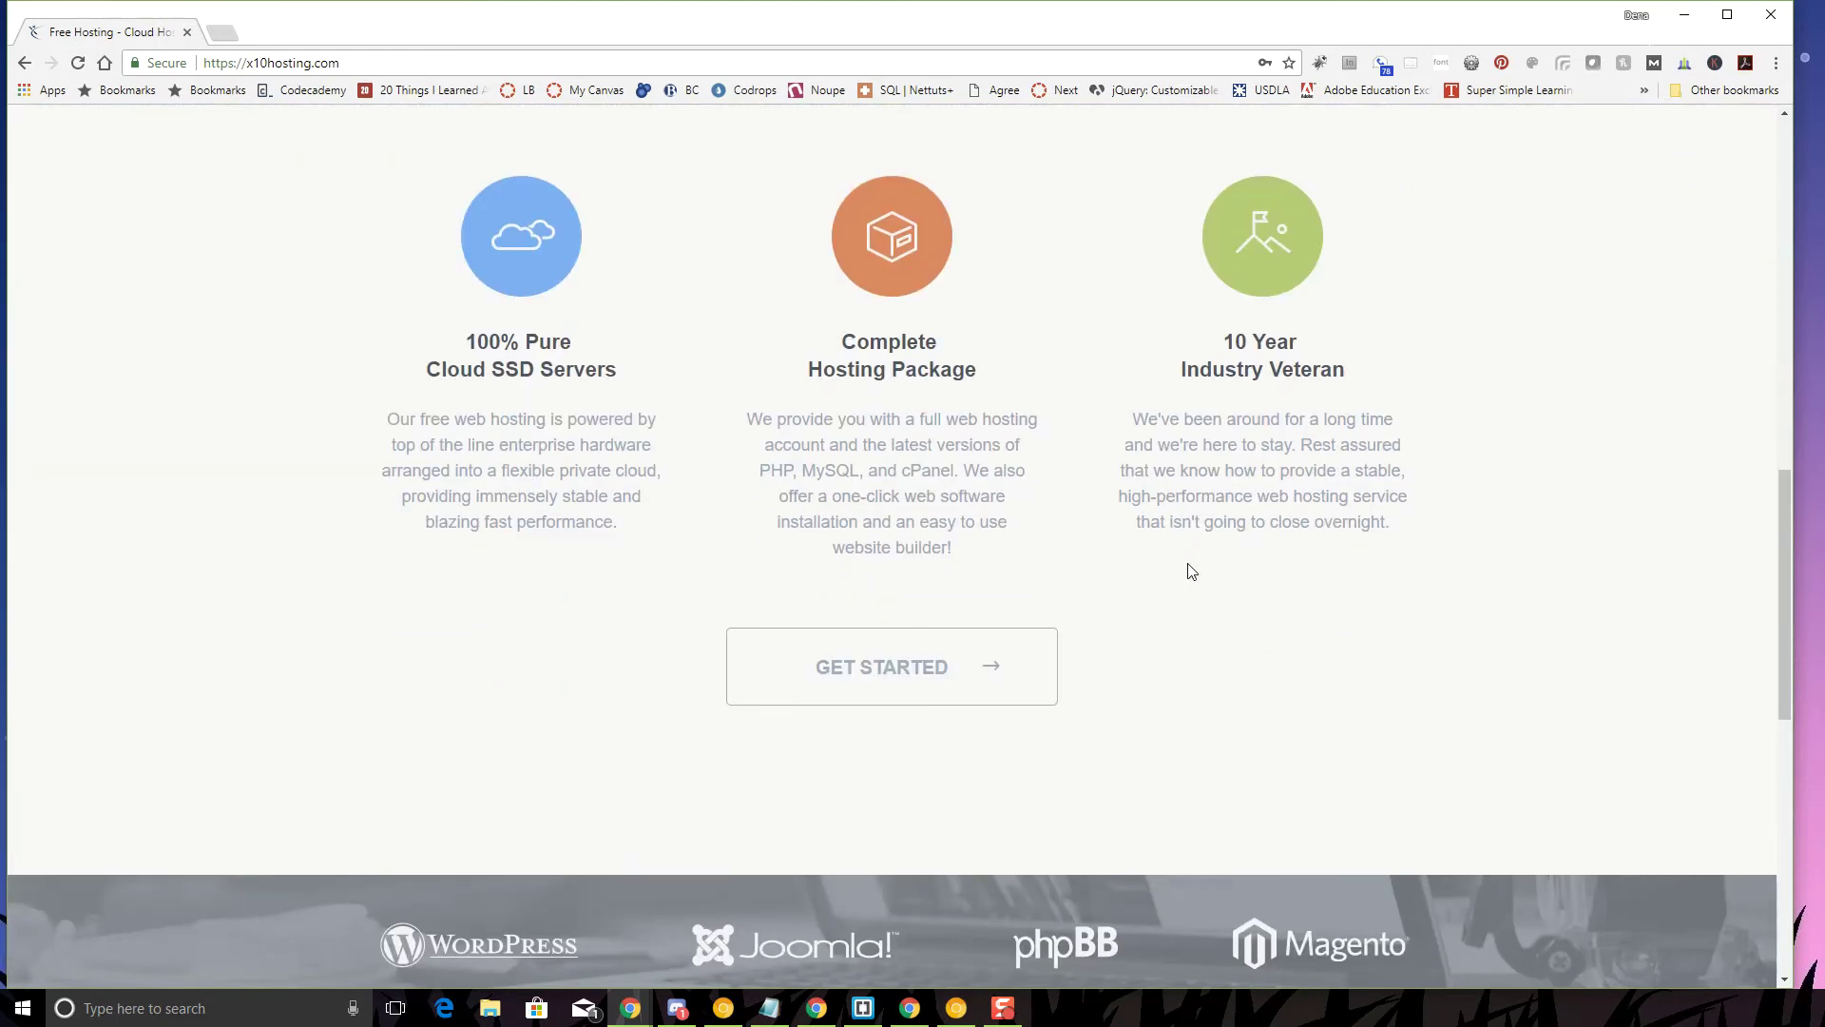
scroll(1191, 571, up, 15)
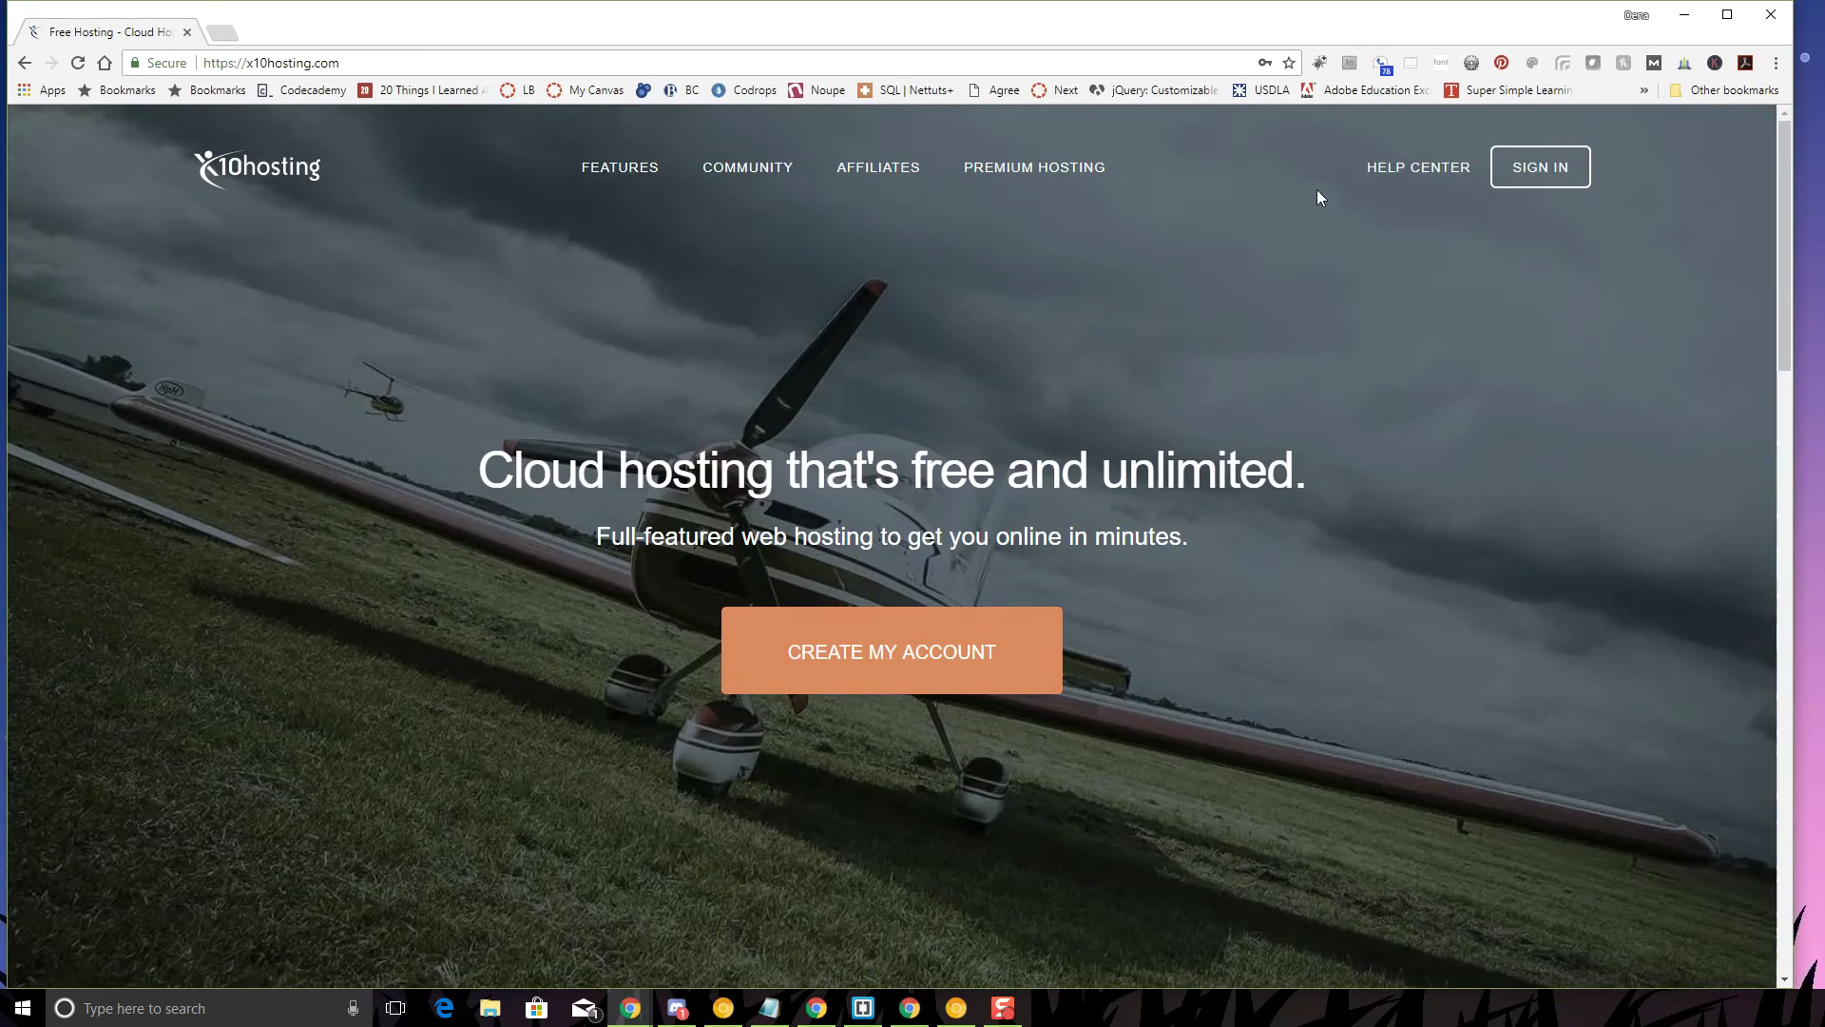
click(893, 659)
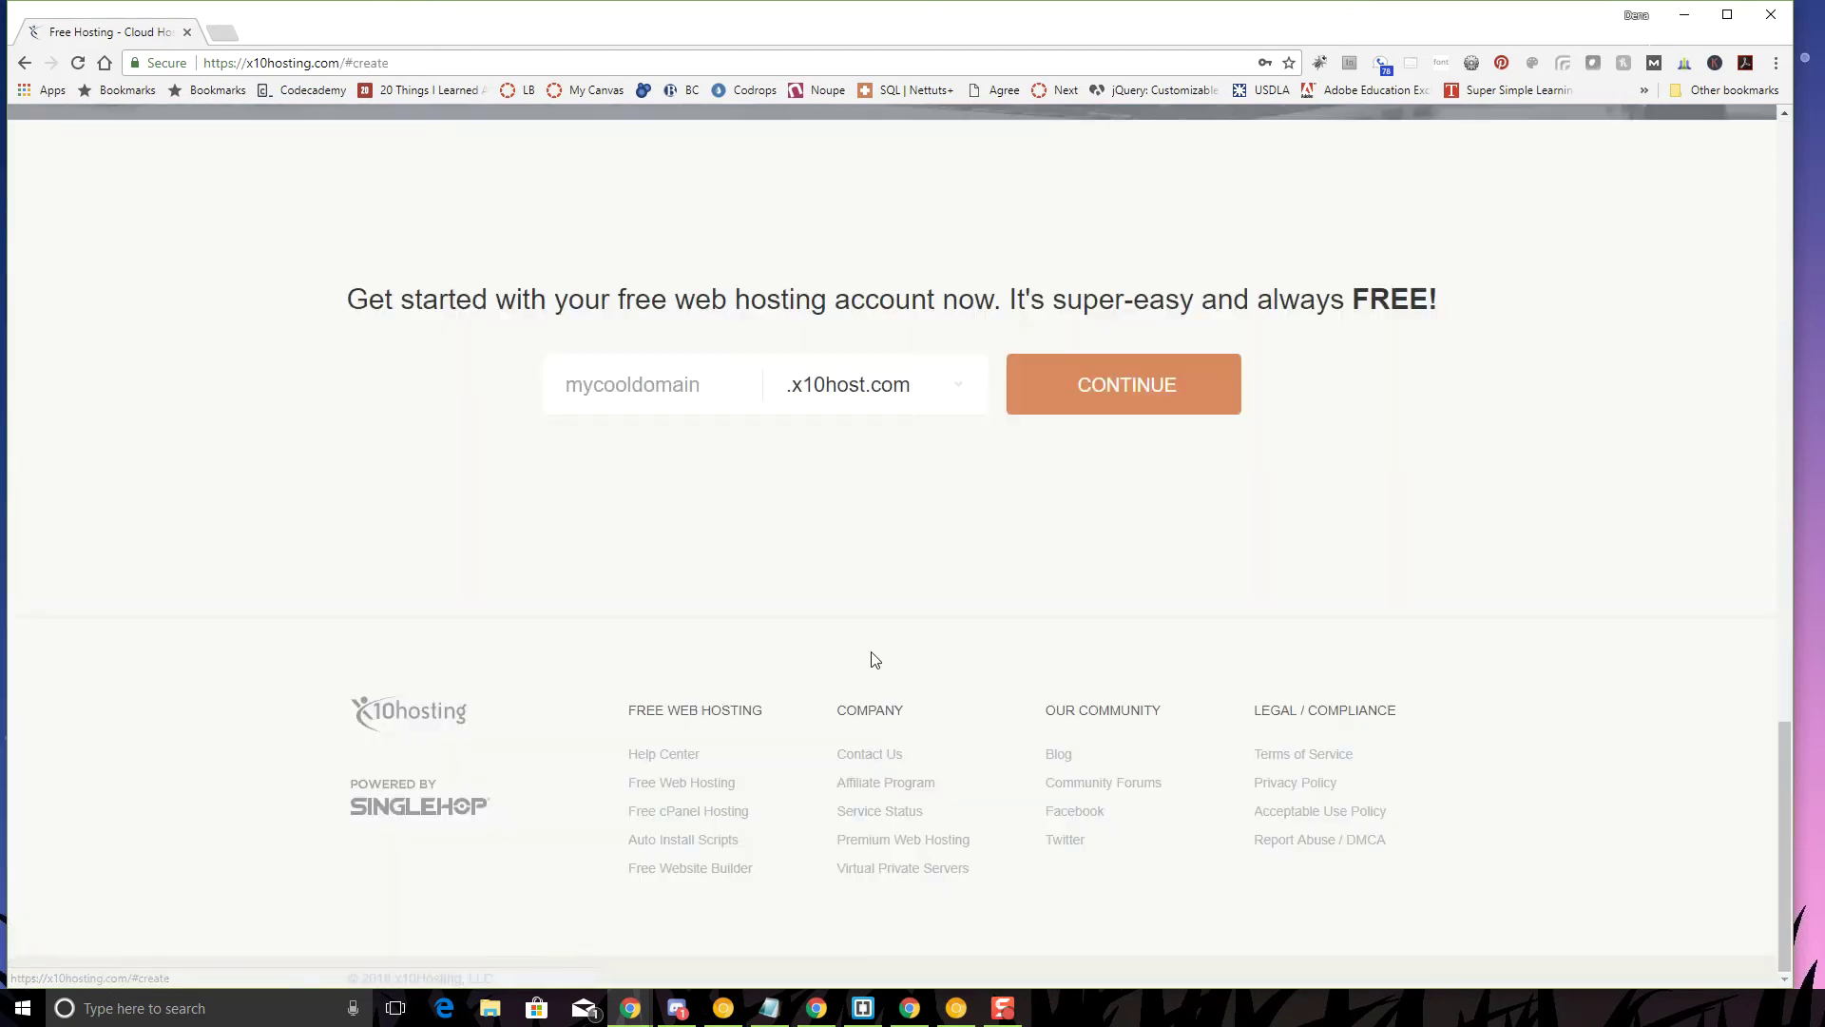
Enter the chosen free subdomain name with the .x10host.com suffix and continue
click(583, 379)
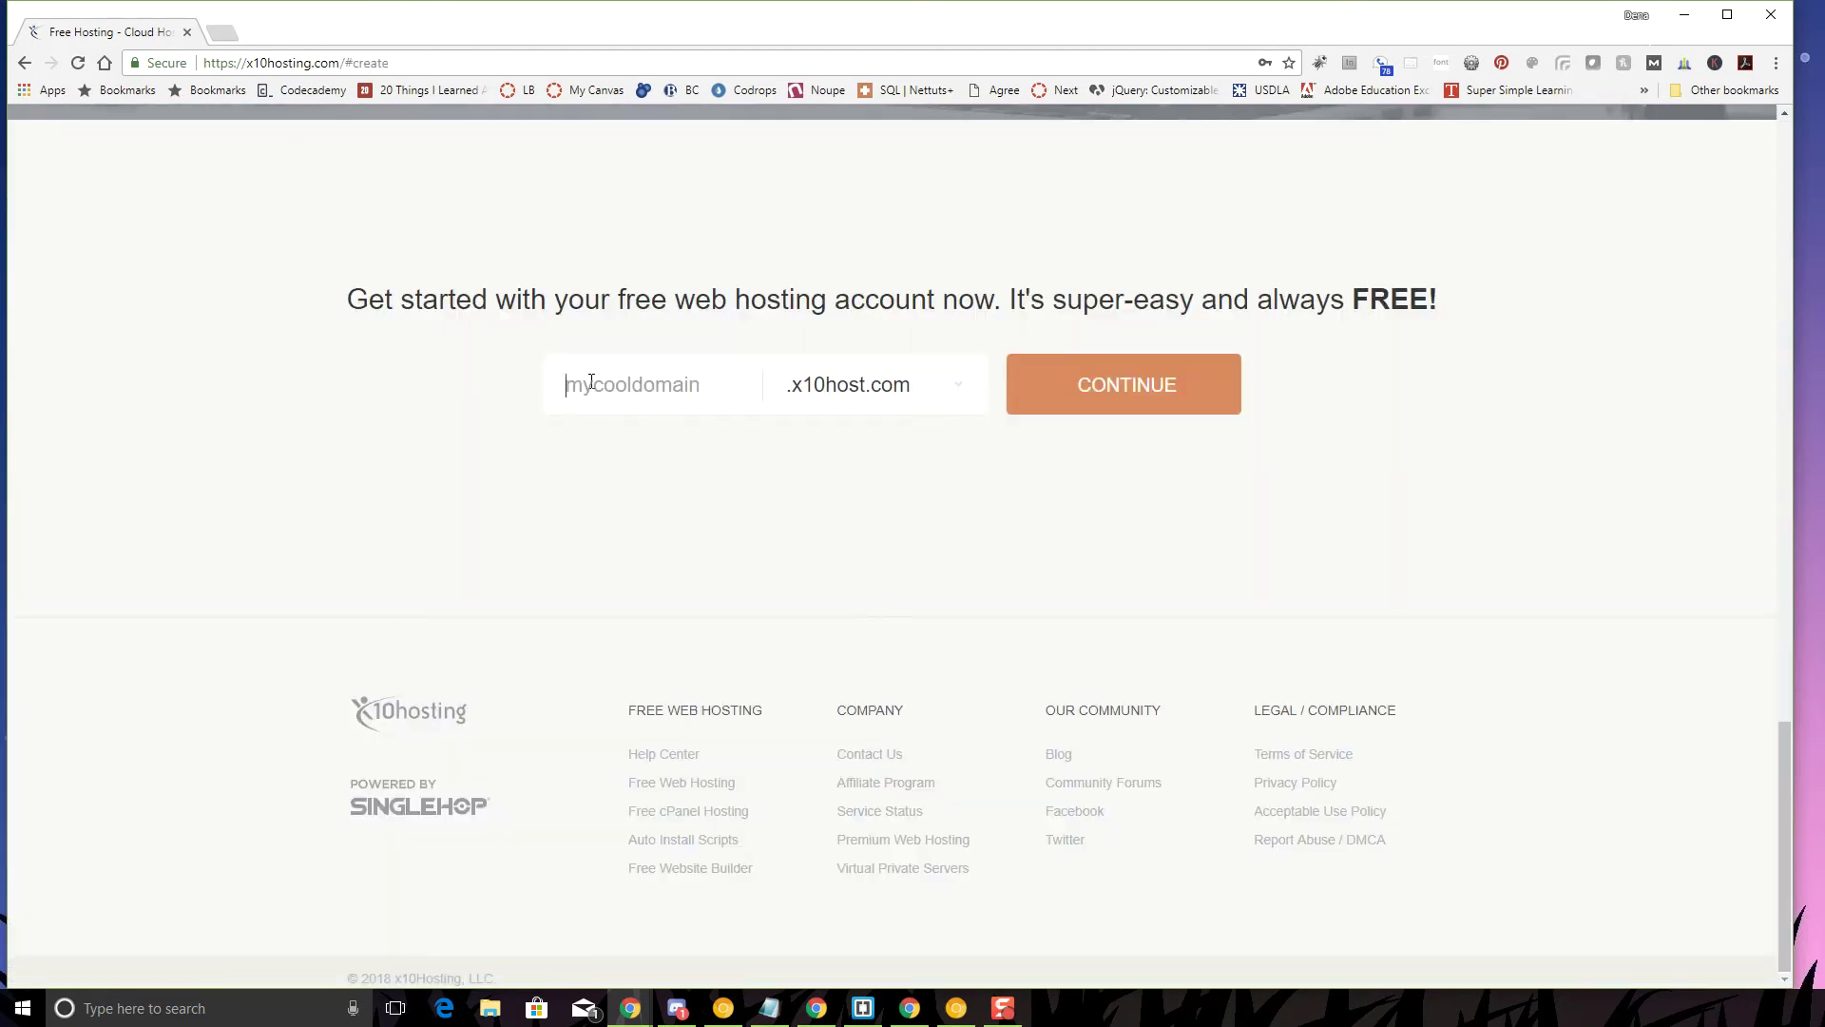
click(958, 396)
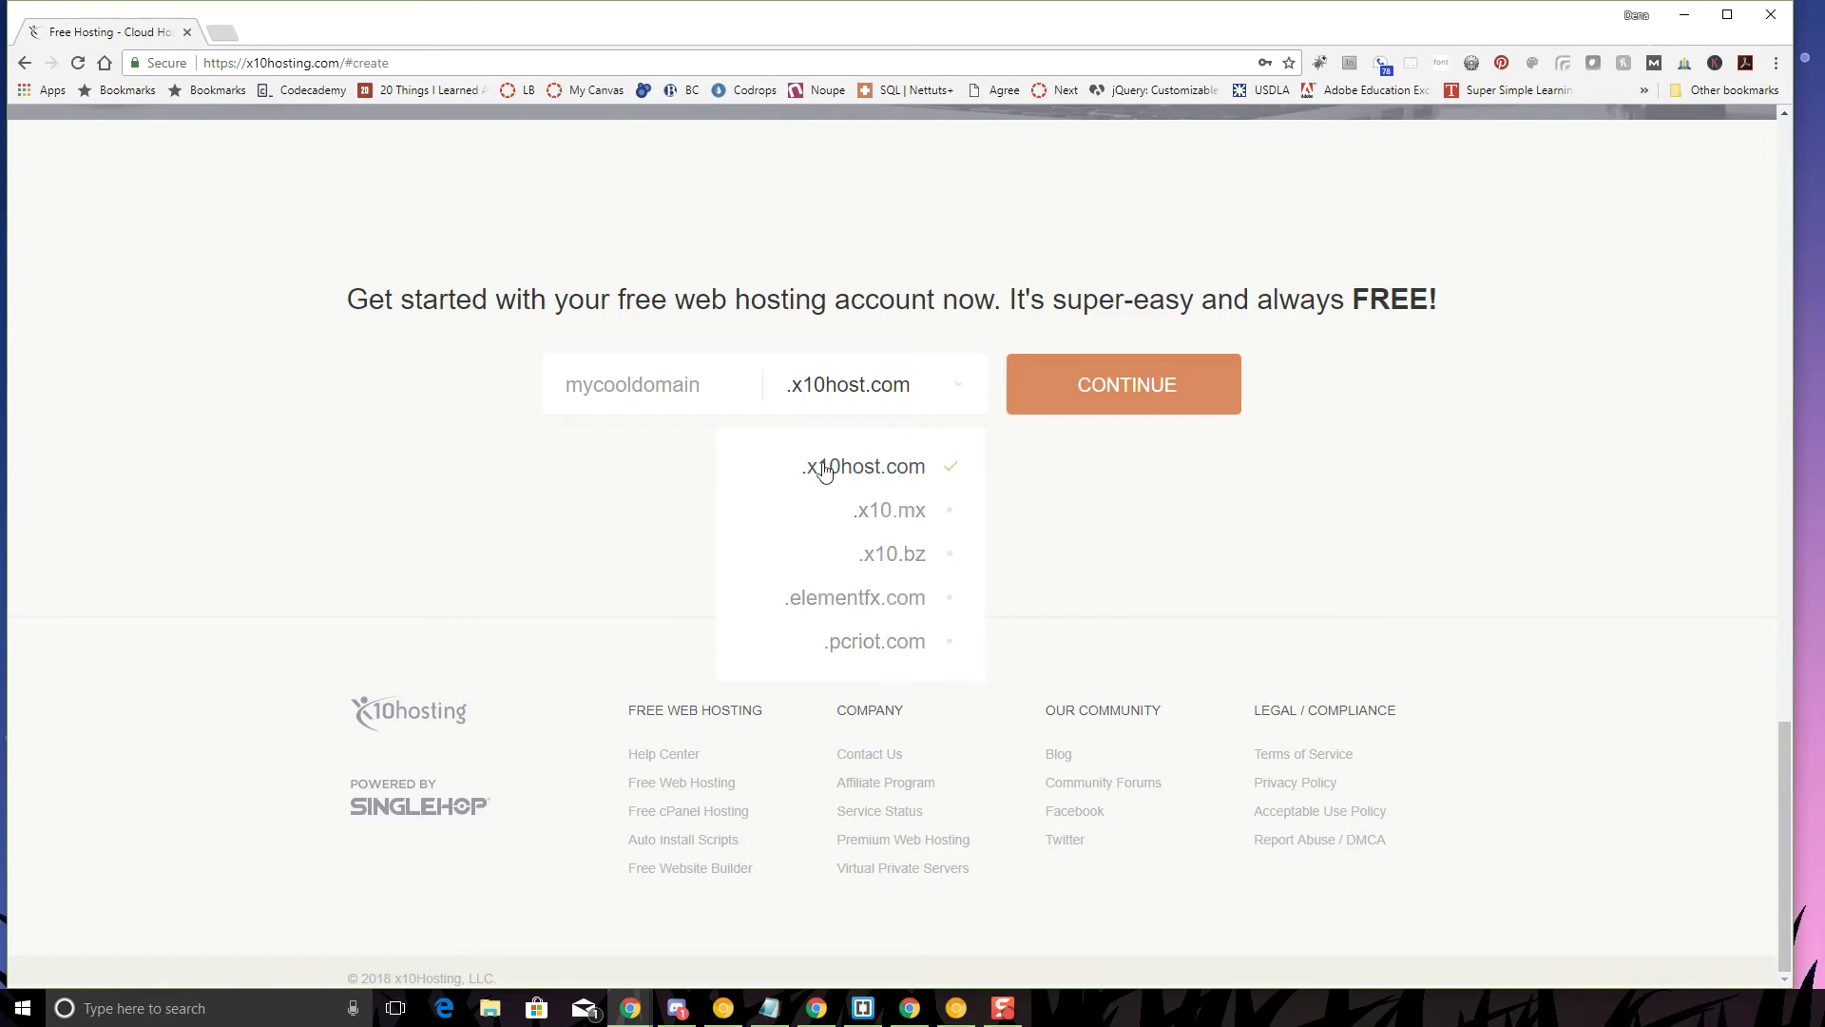
click(590, 377)
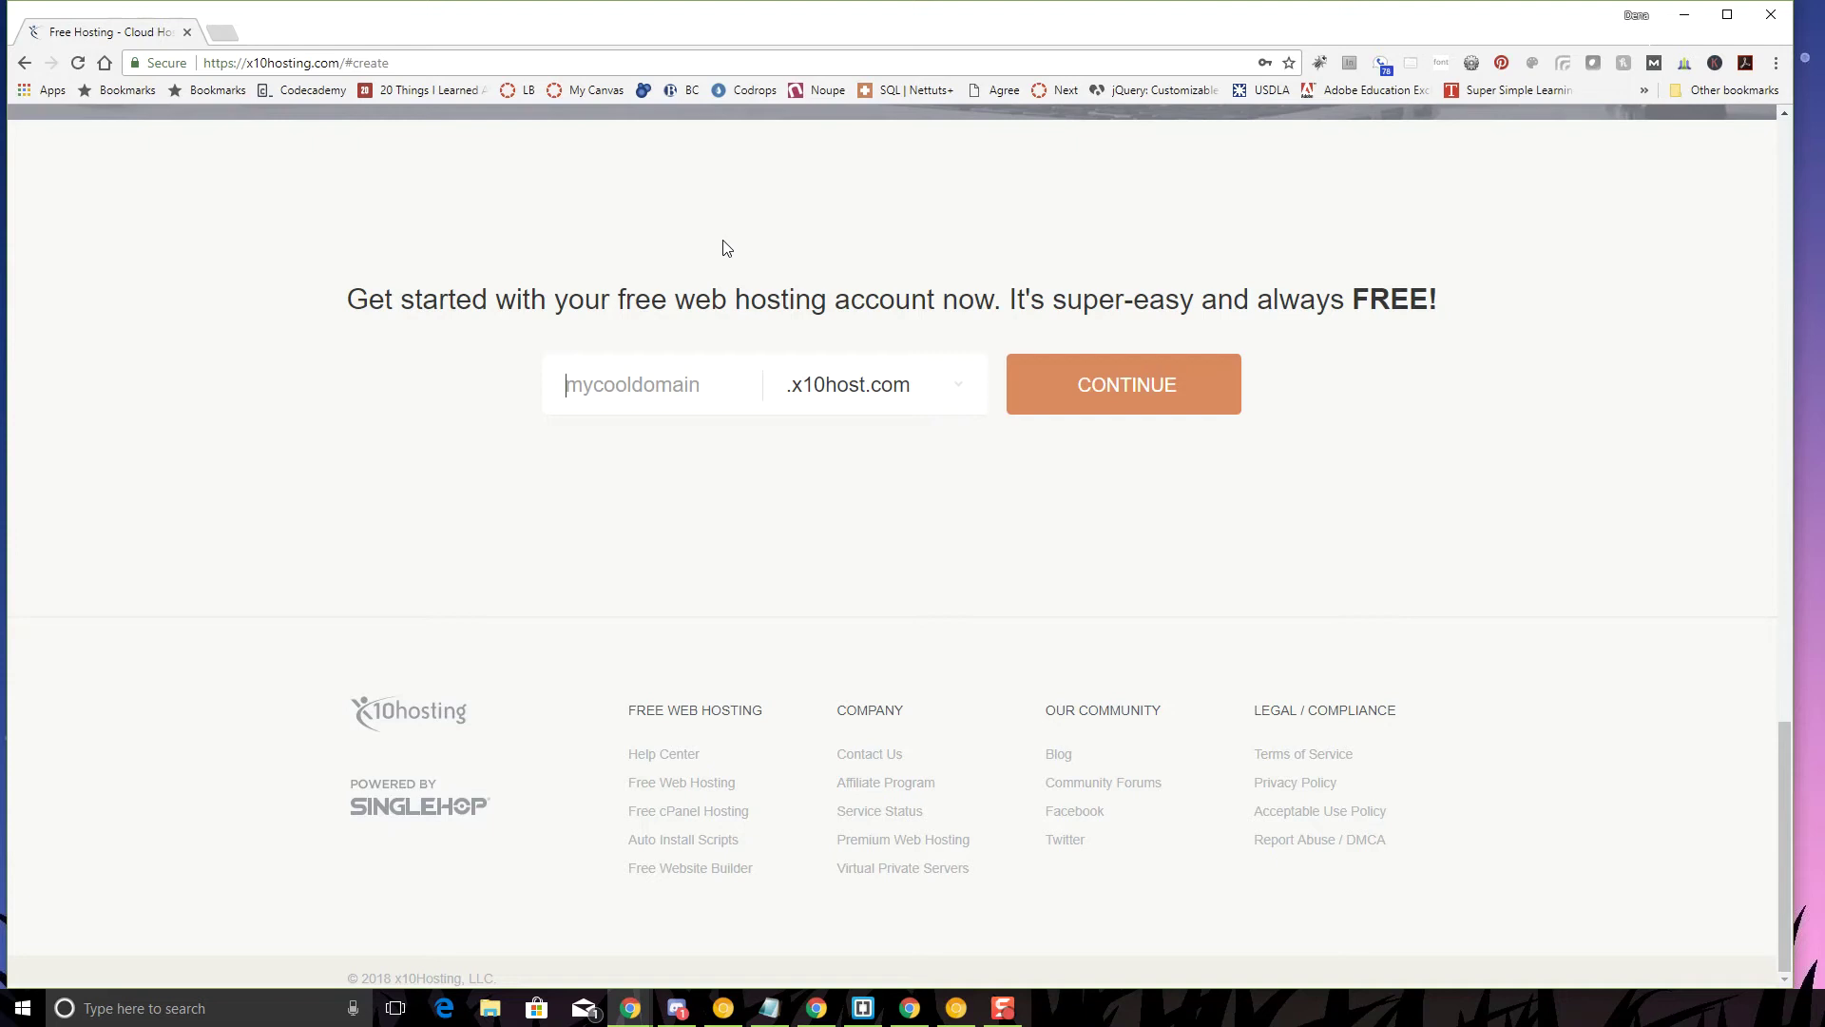
text(denawebdev)
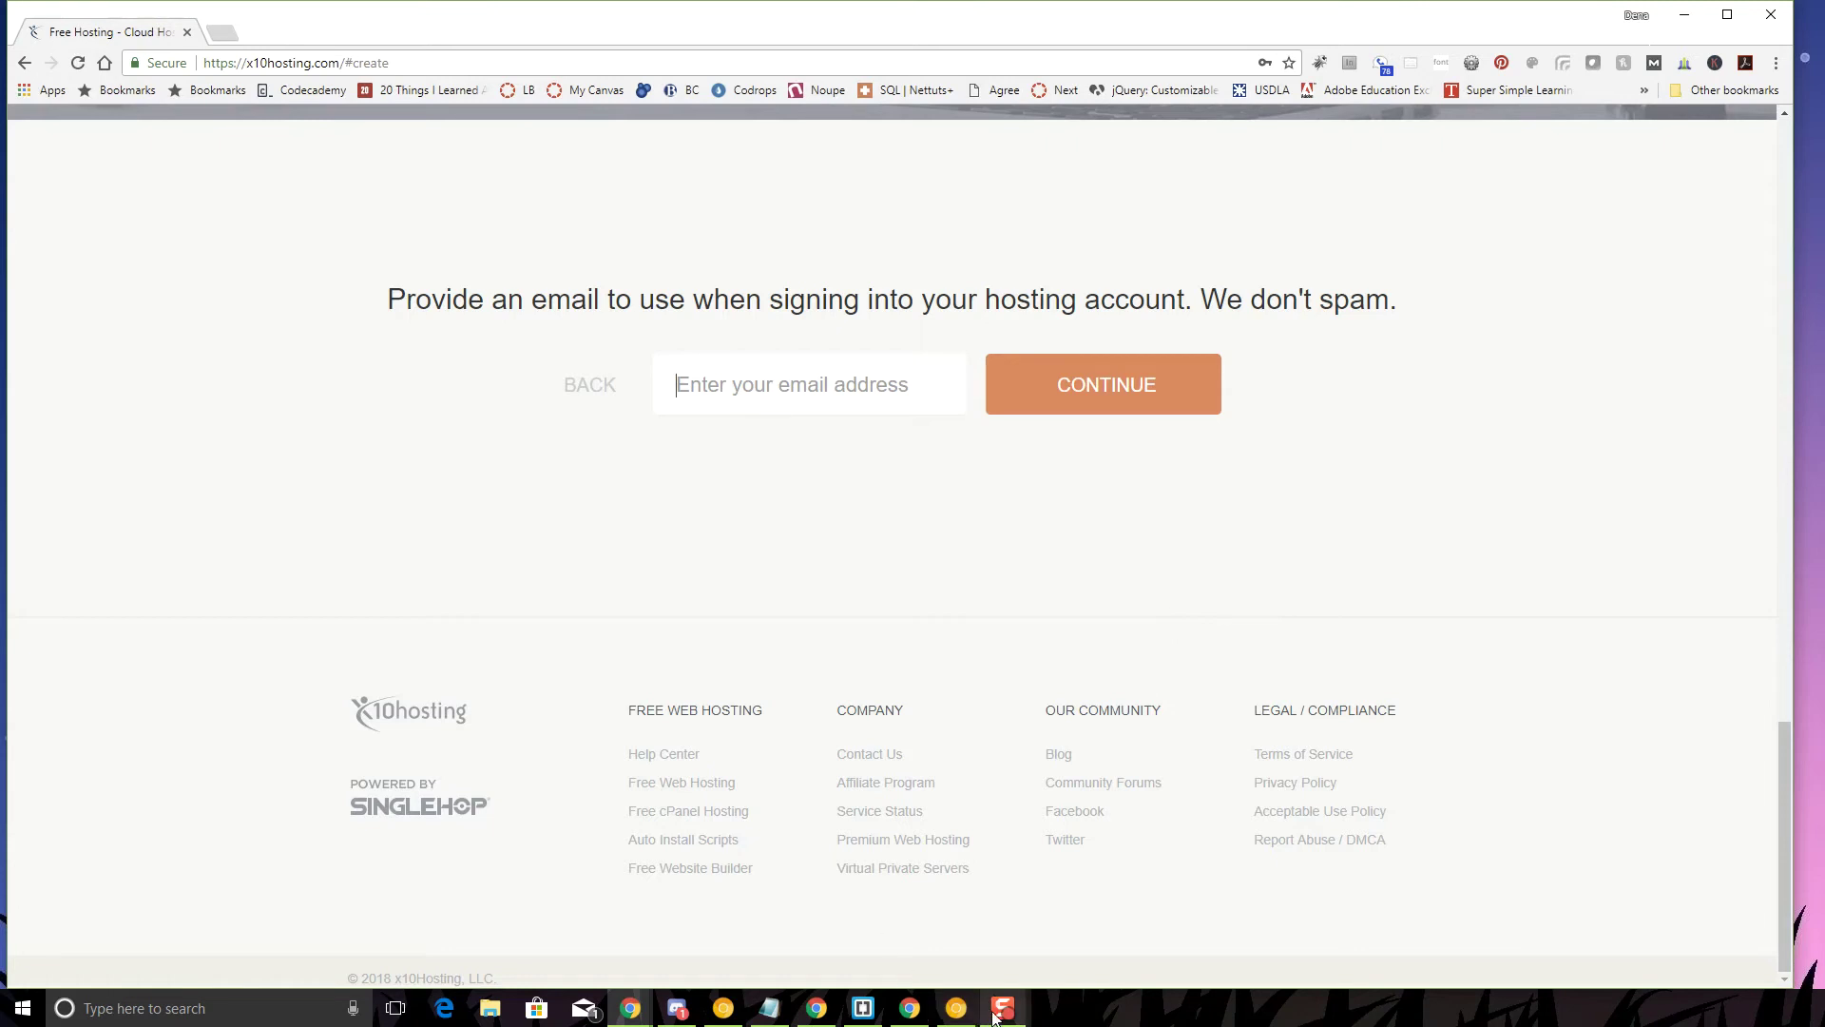
mouse_move(996, 1013)
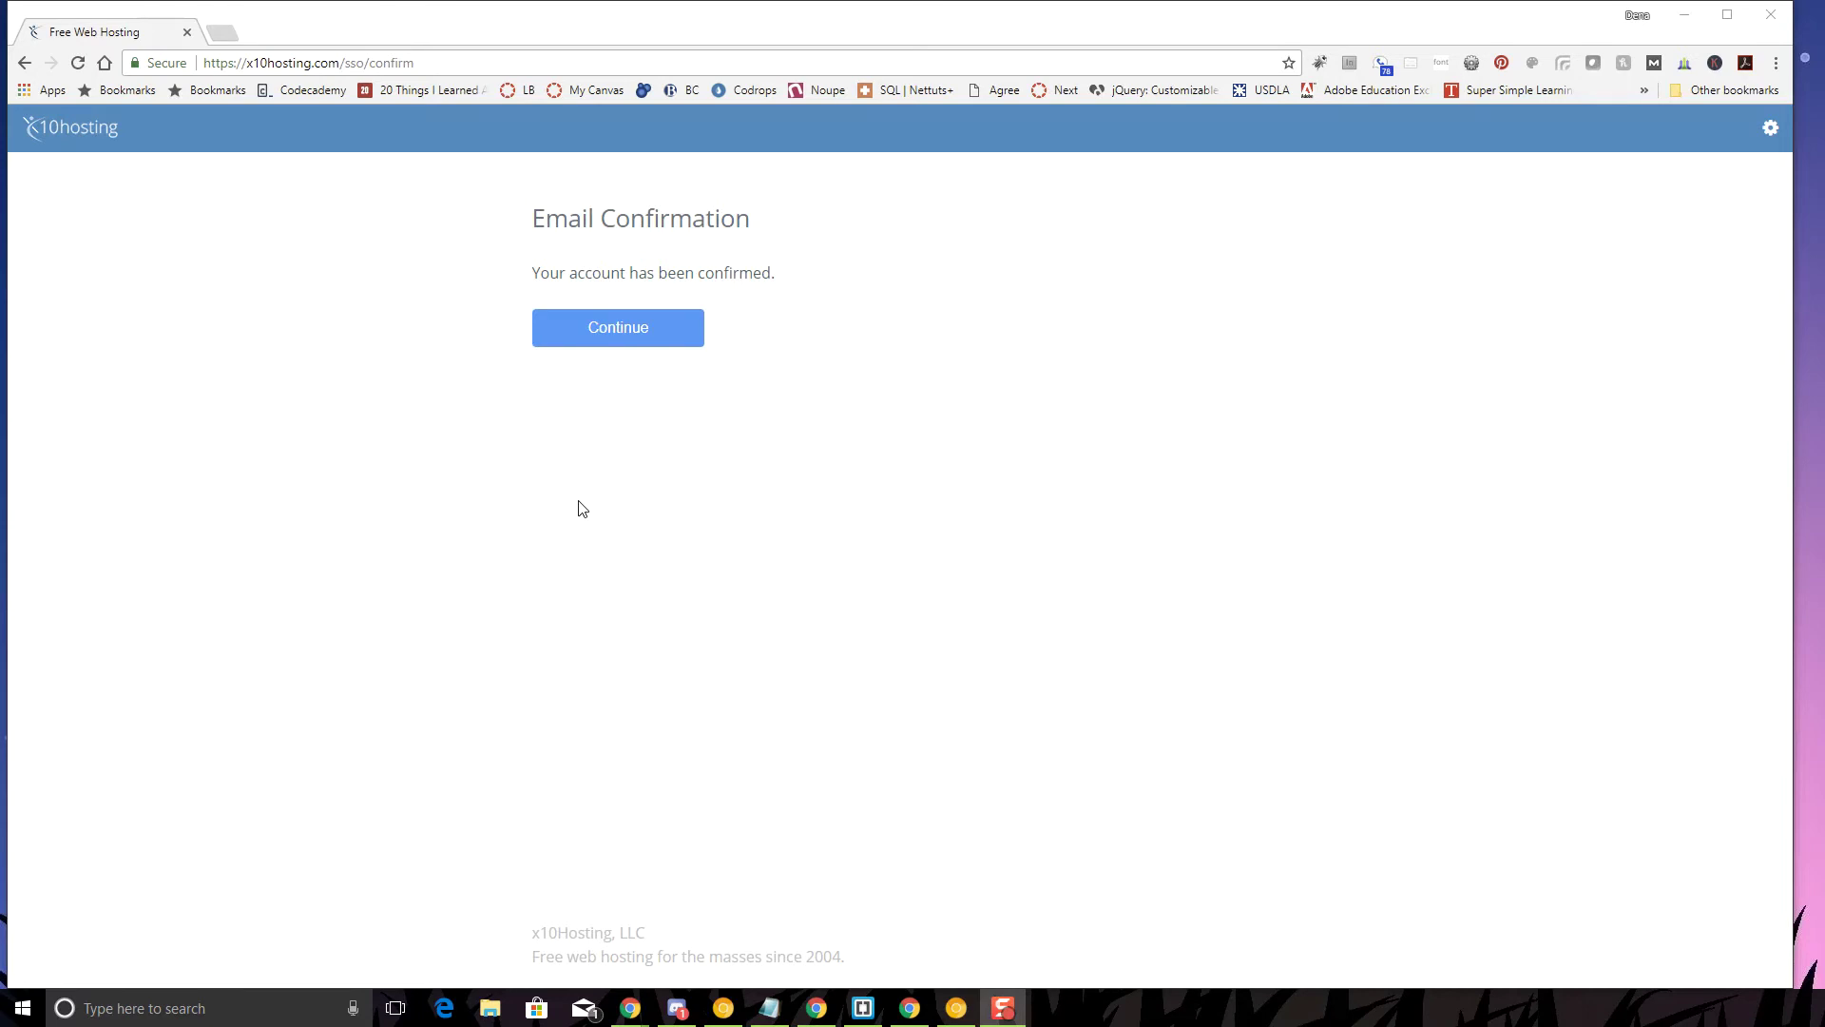
Continue past the Email Confirmation and Your Account is Ready pages to the dashboard
click(591, 347)
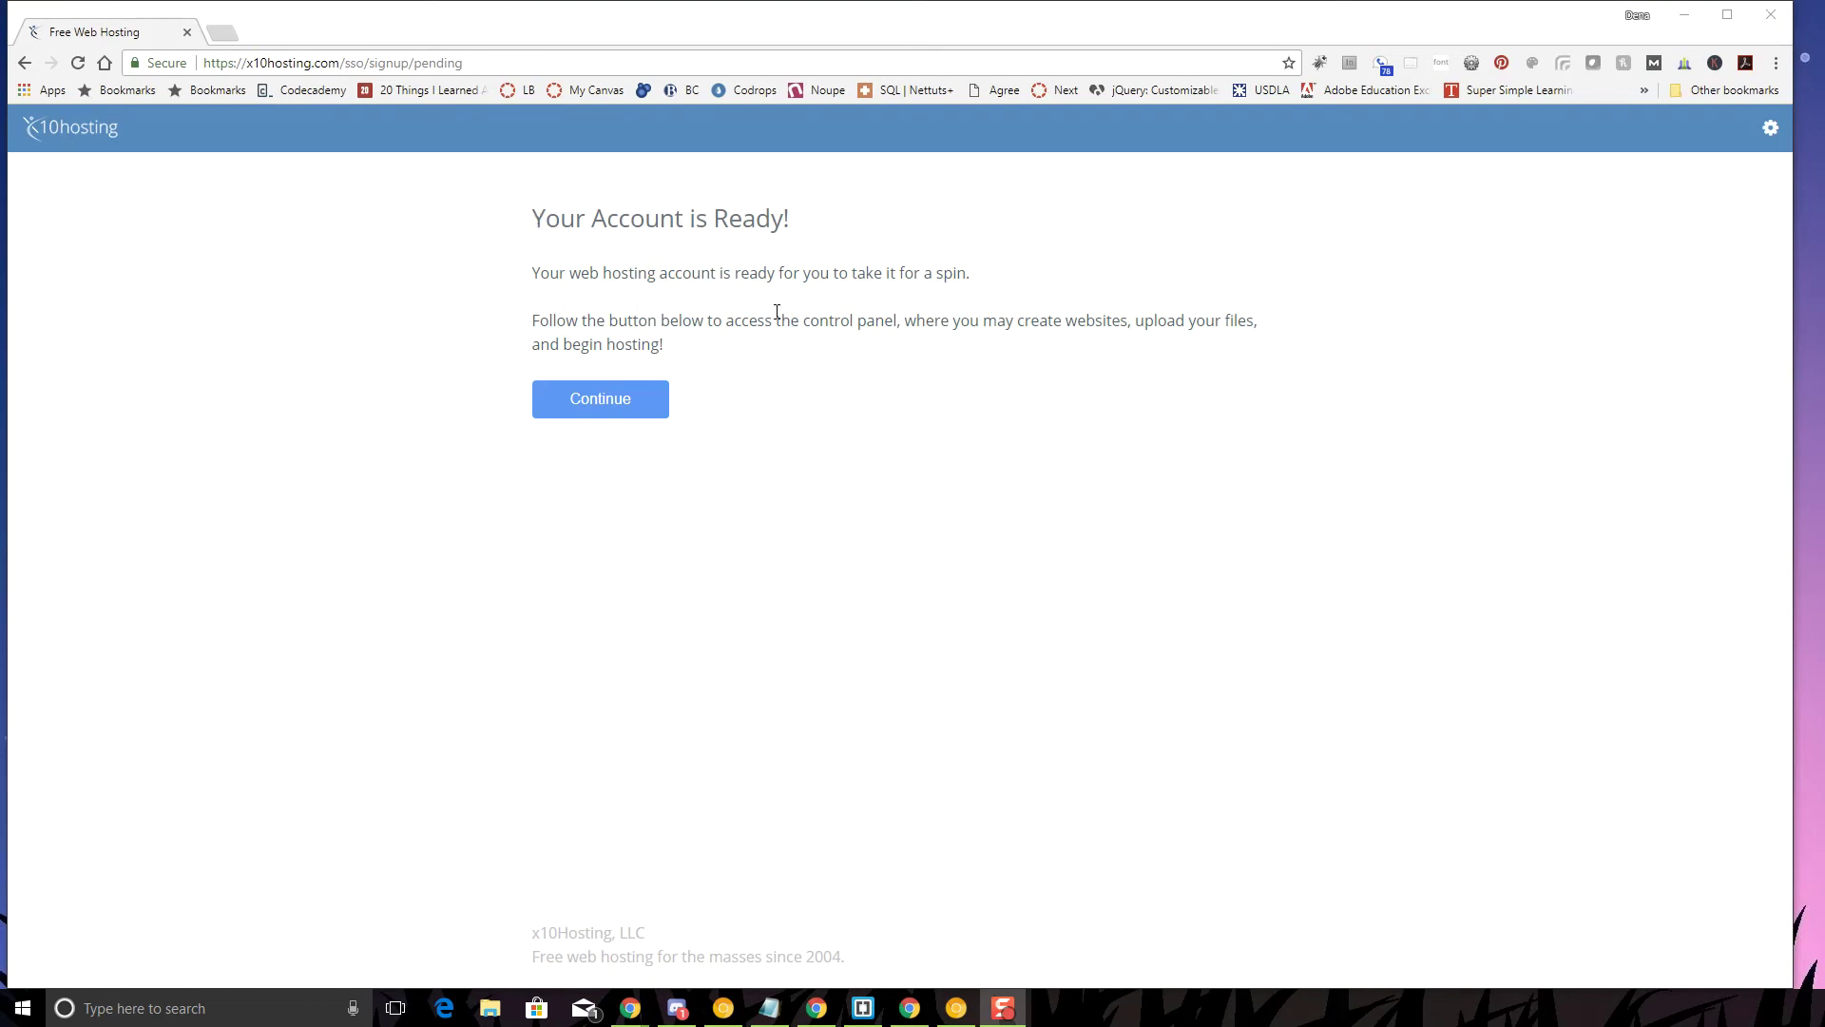
click(616, 405)
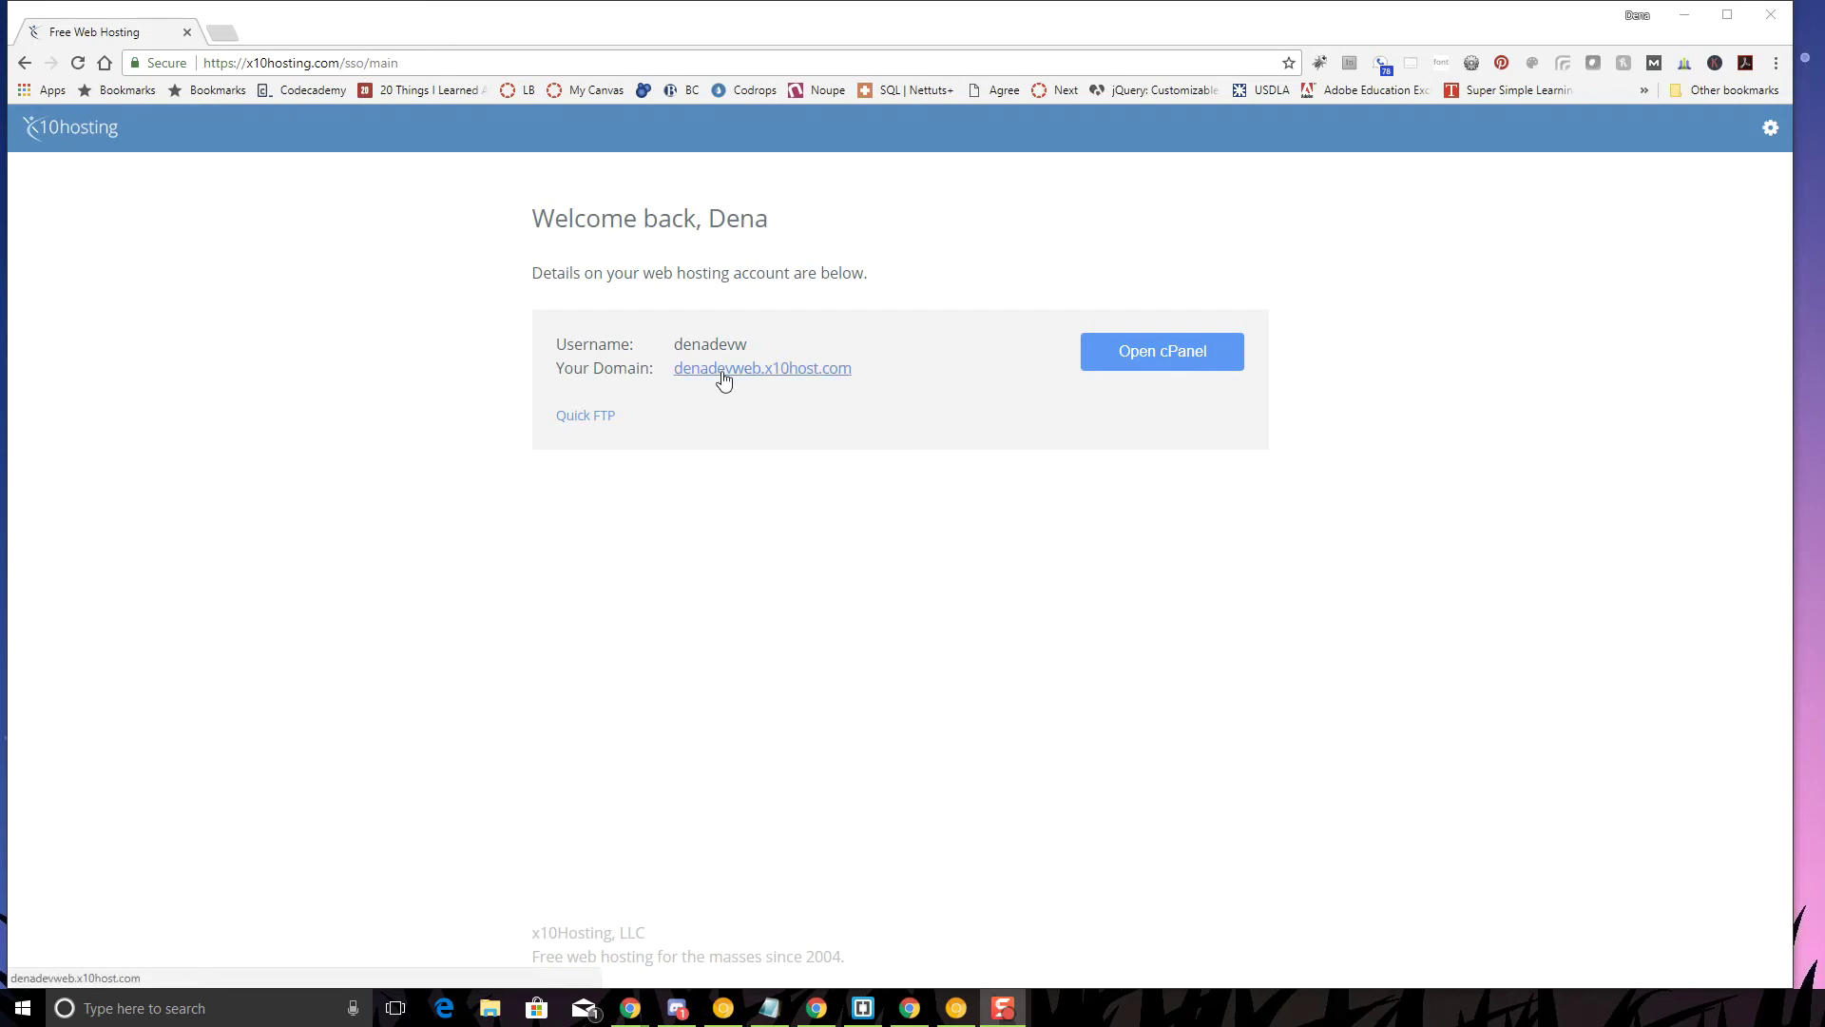
View the live domain in a new tab, listing only cgi-bin/, then go to the control panel
right_click(775, 376)
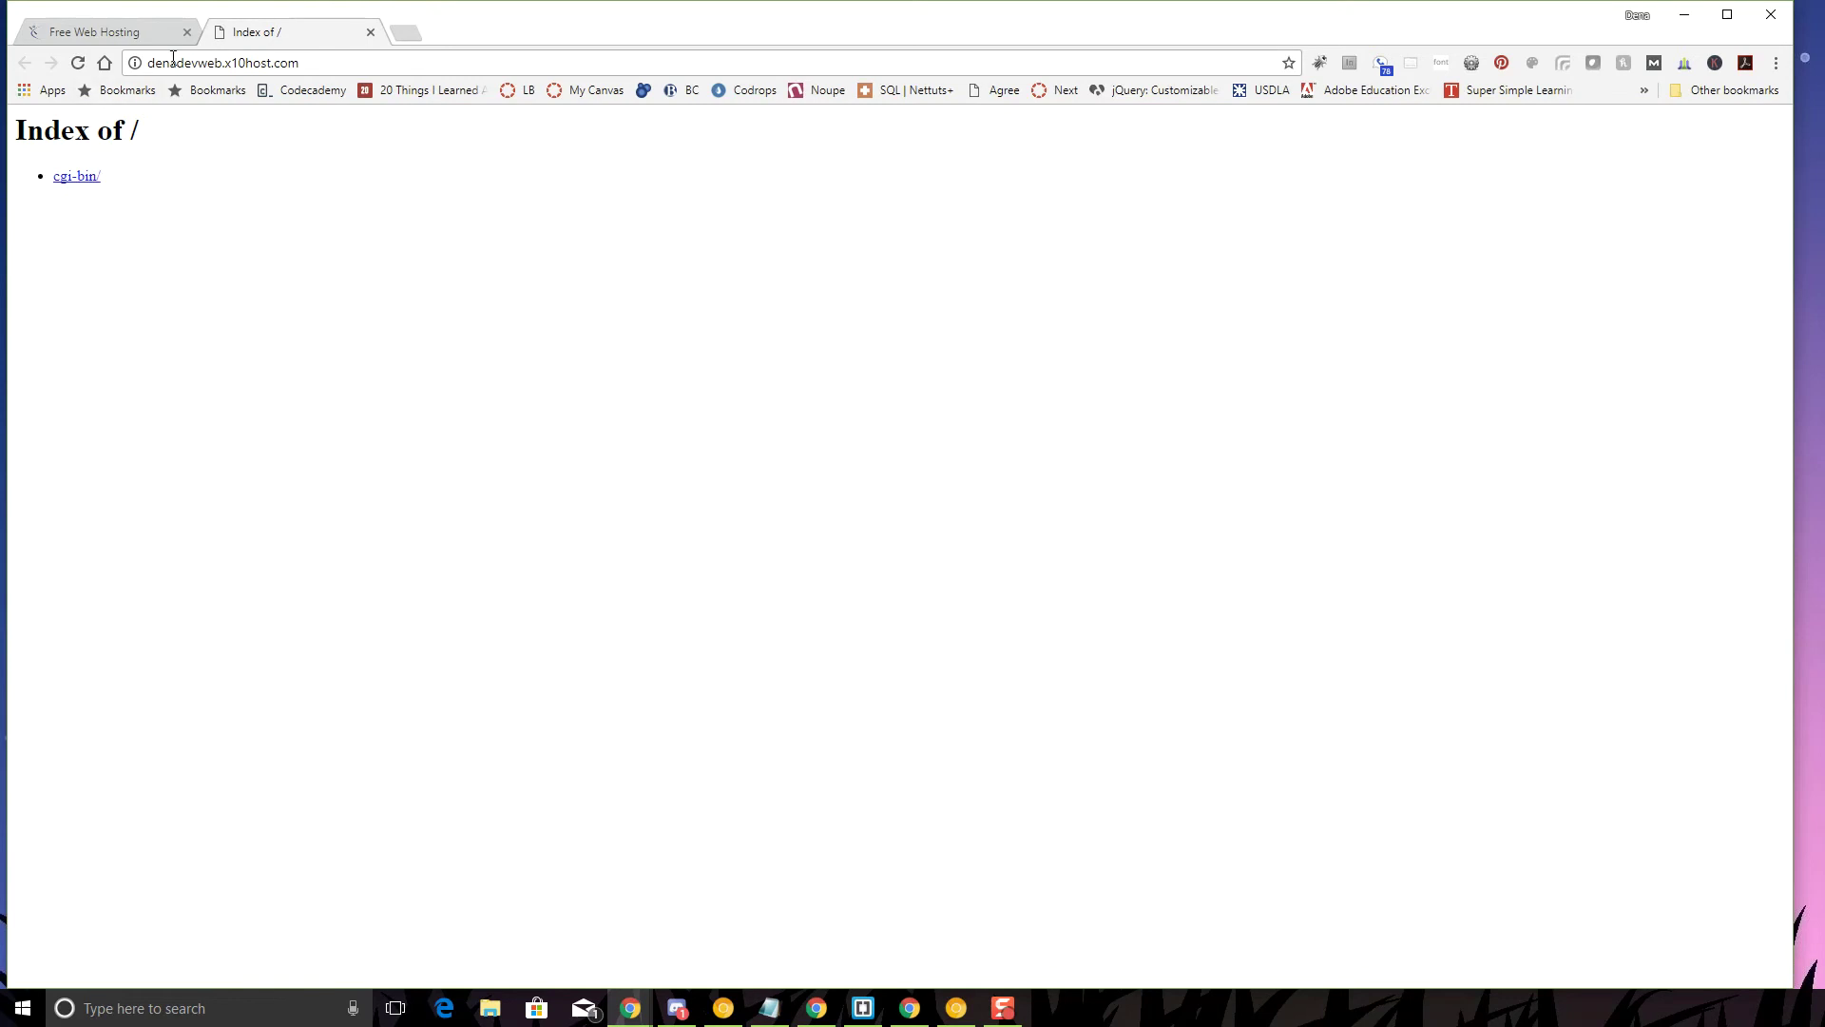
drag(148, 62, 307, 63)
click(312, 63)
drag(148, 63, 310, 69)
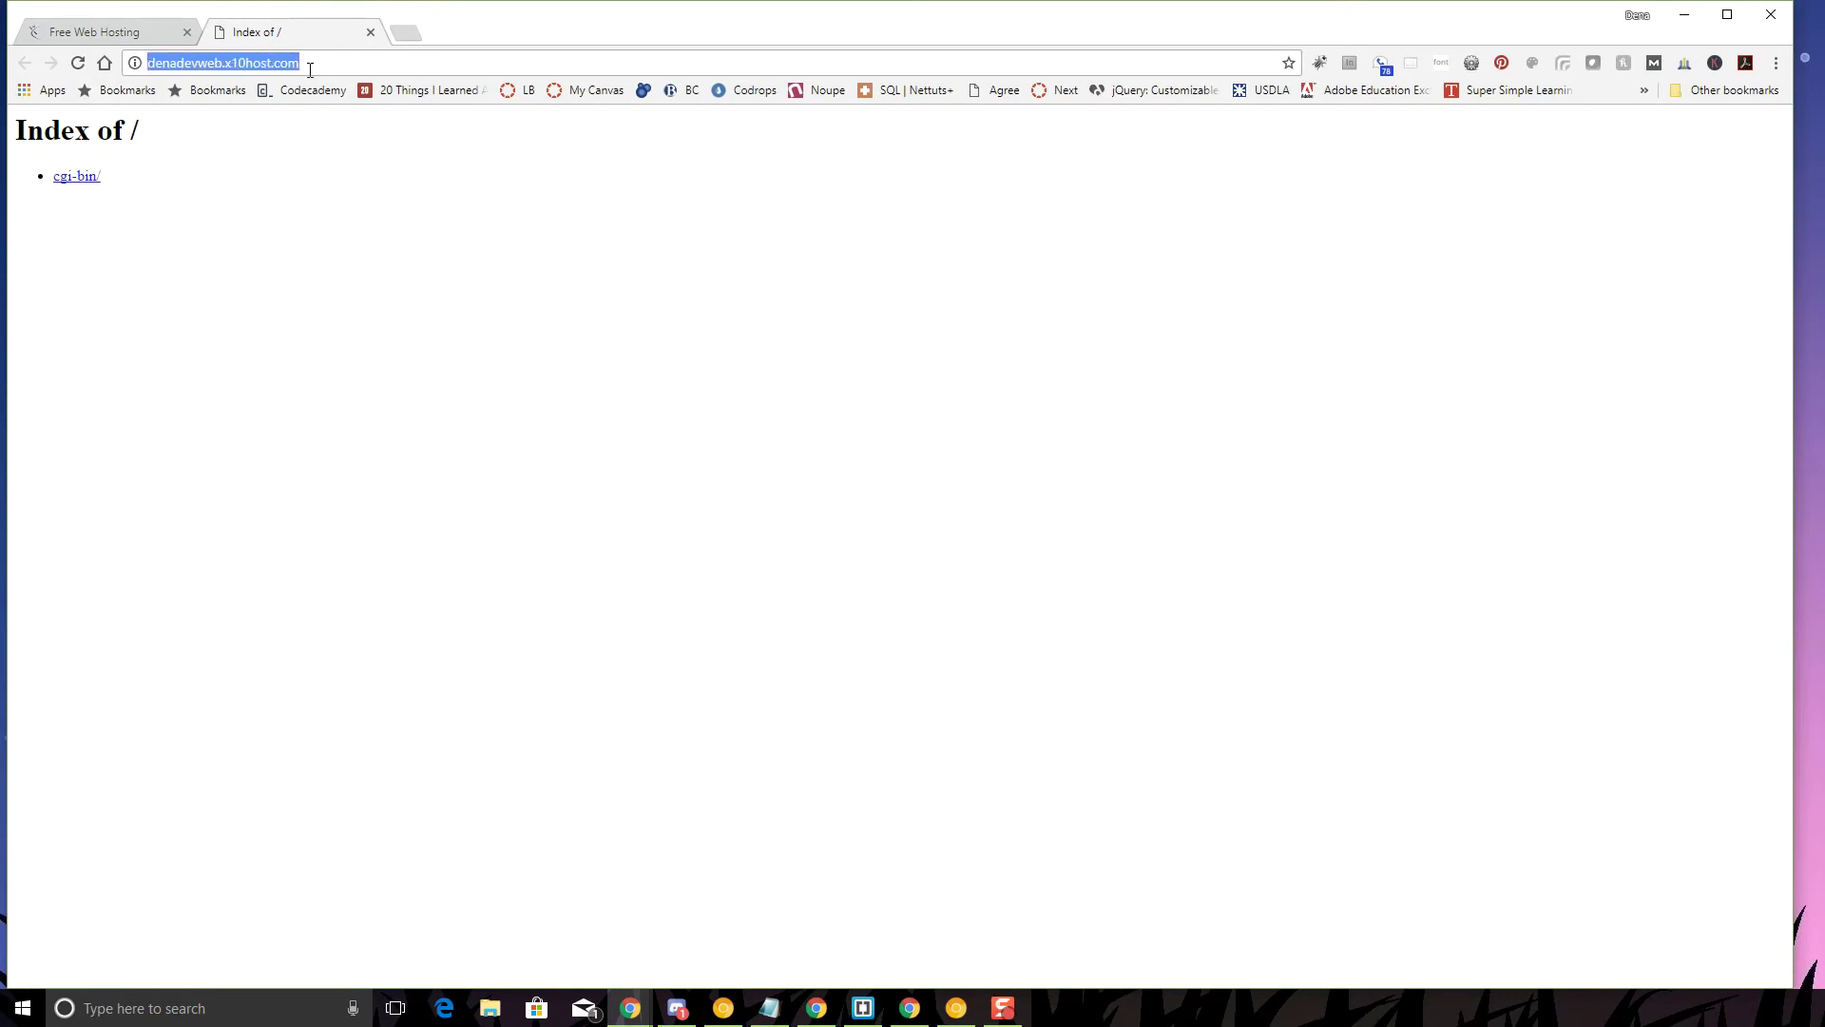
click(310, 70)
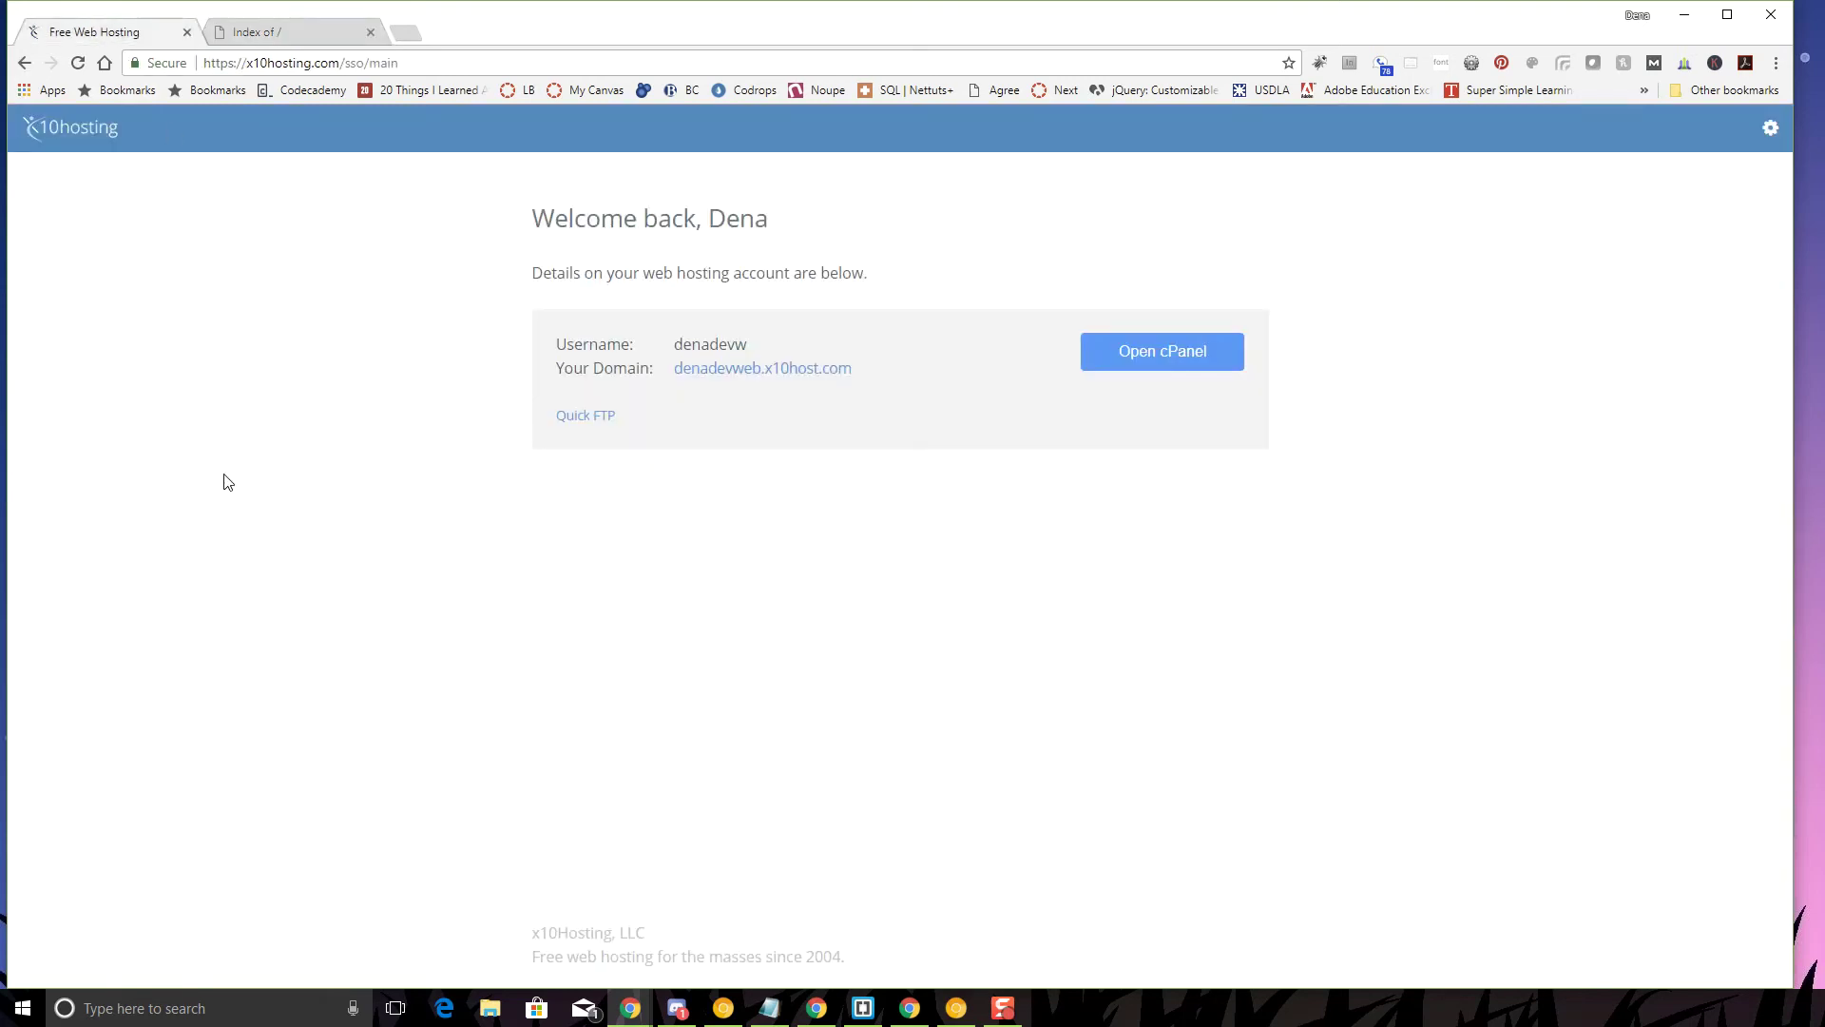
click(1159, 354)
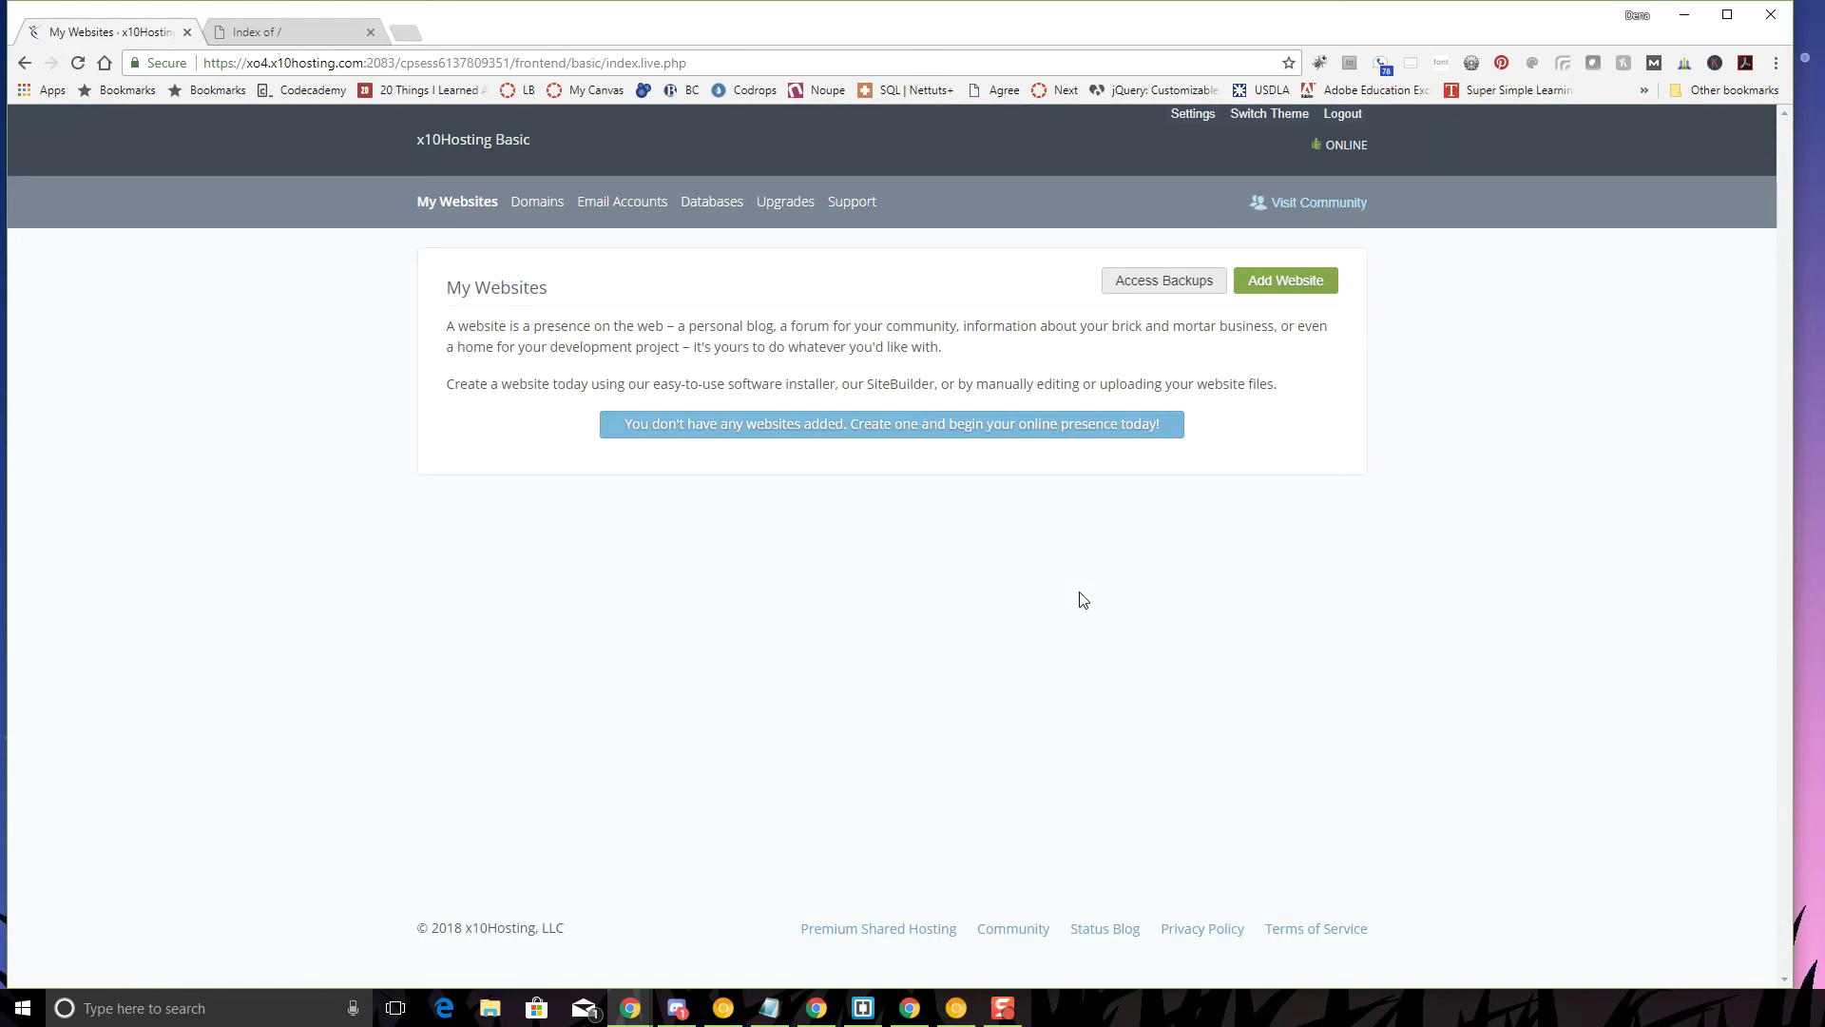
Add a custom website named for the owner, with document root ~/public_html, then return to My Websites
click(1291, 288)
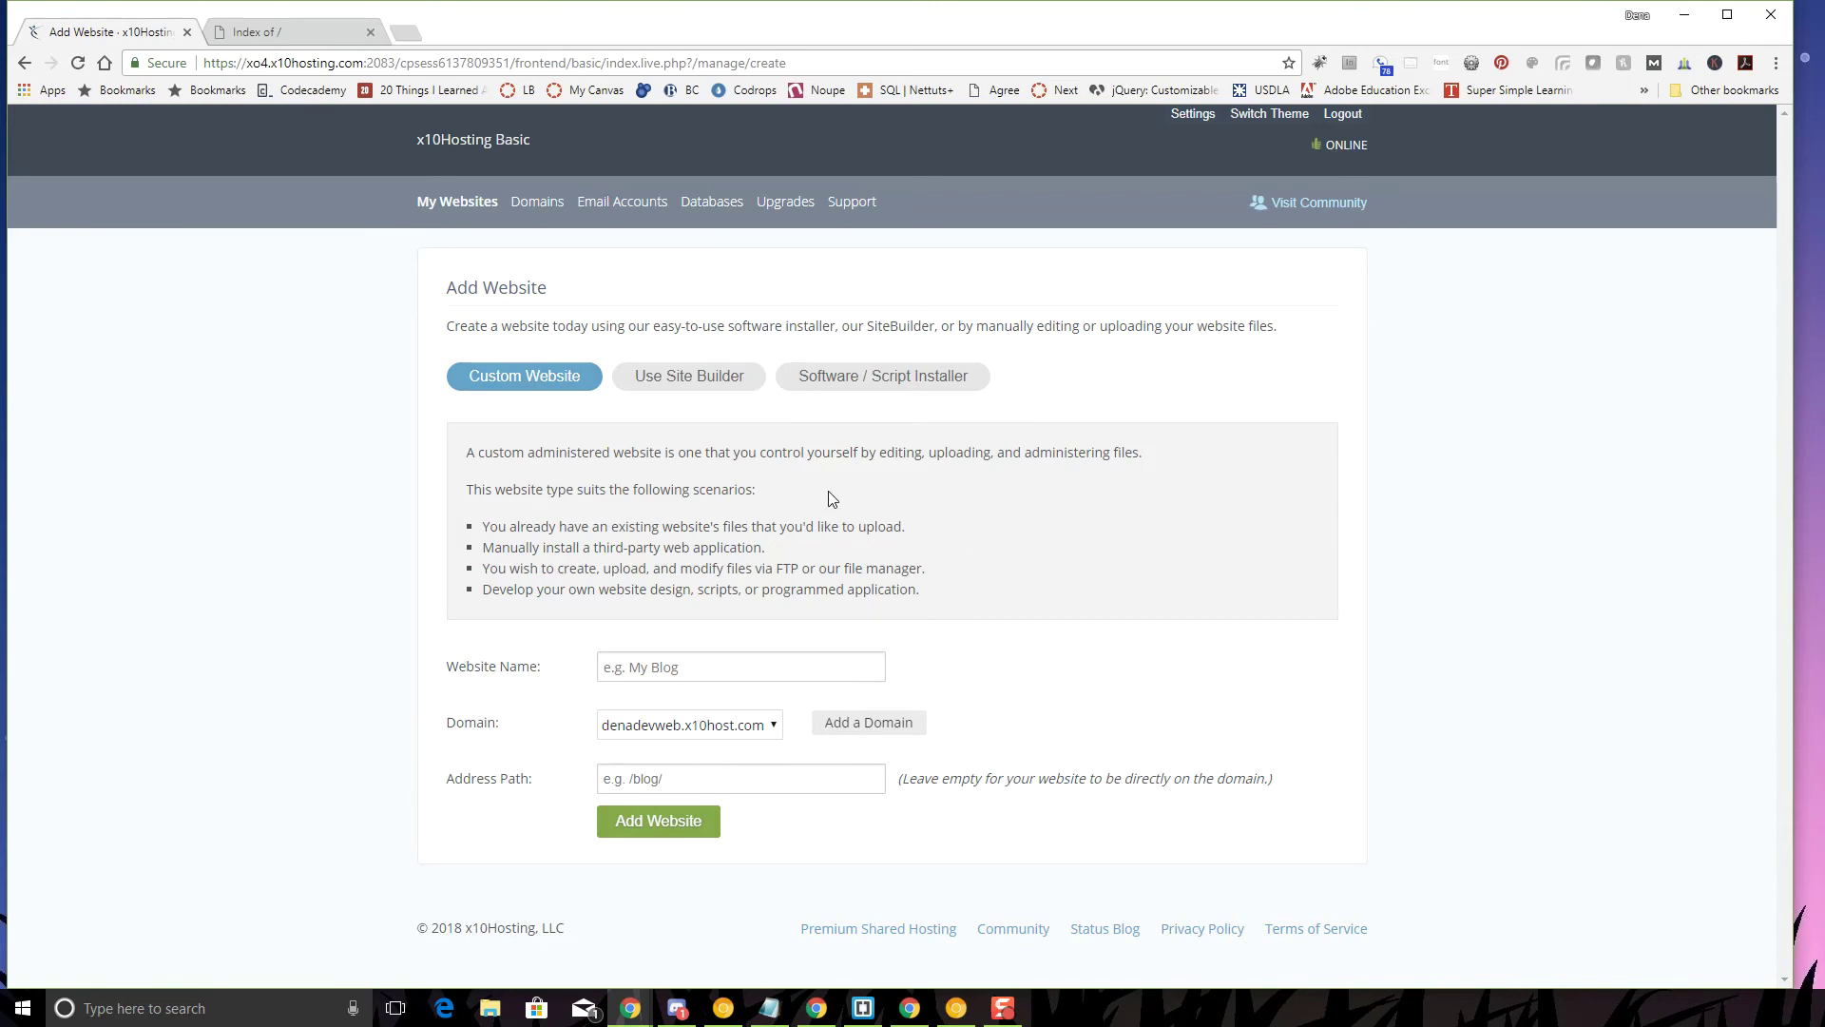
click(799, 669)
text(Dena's website)
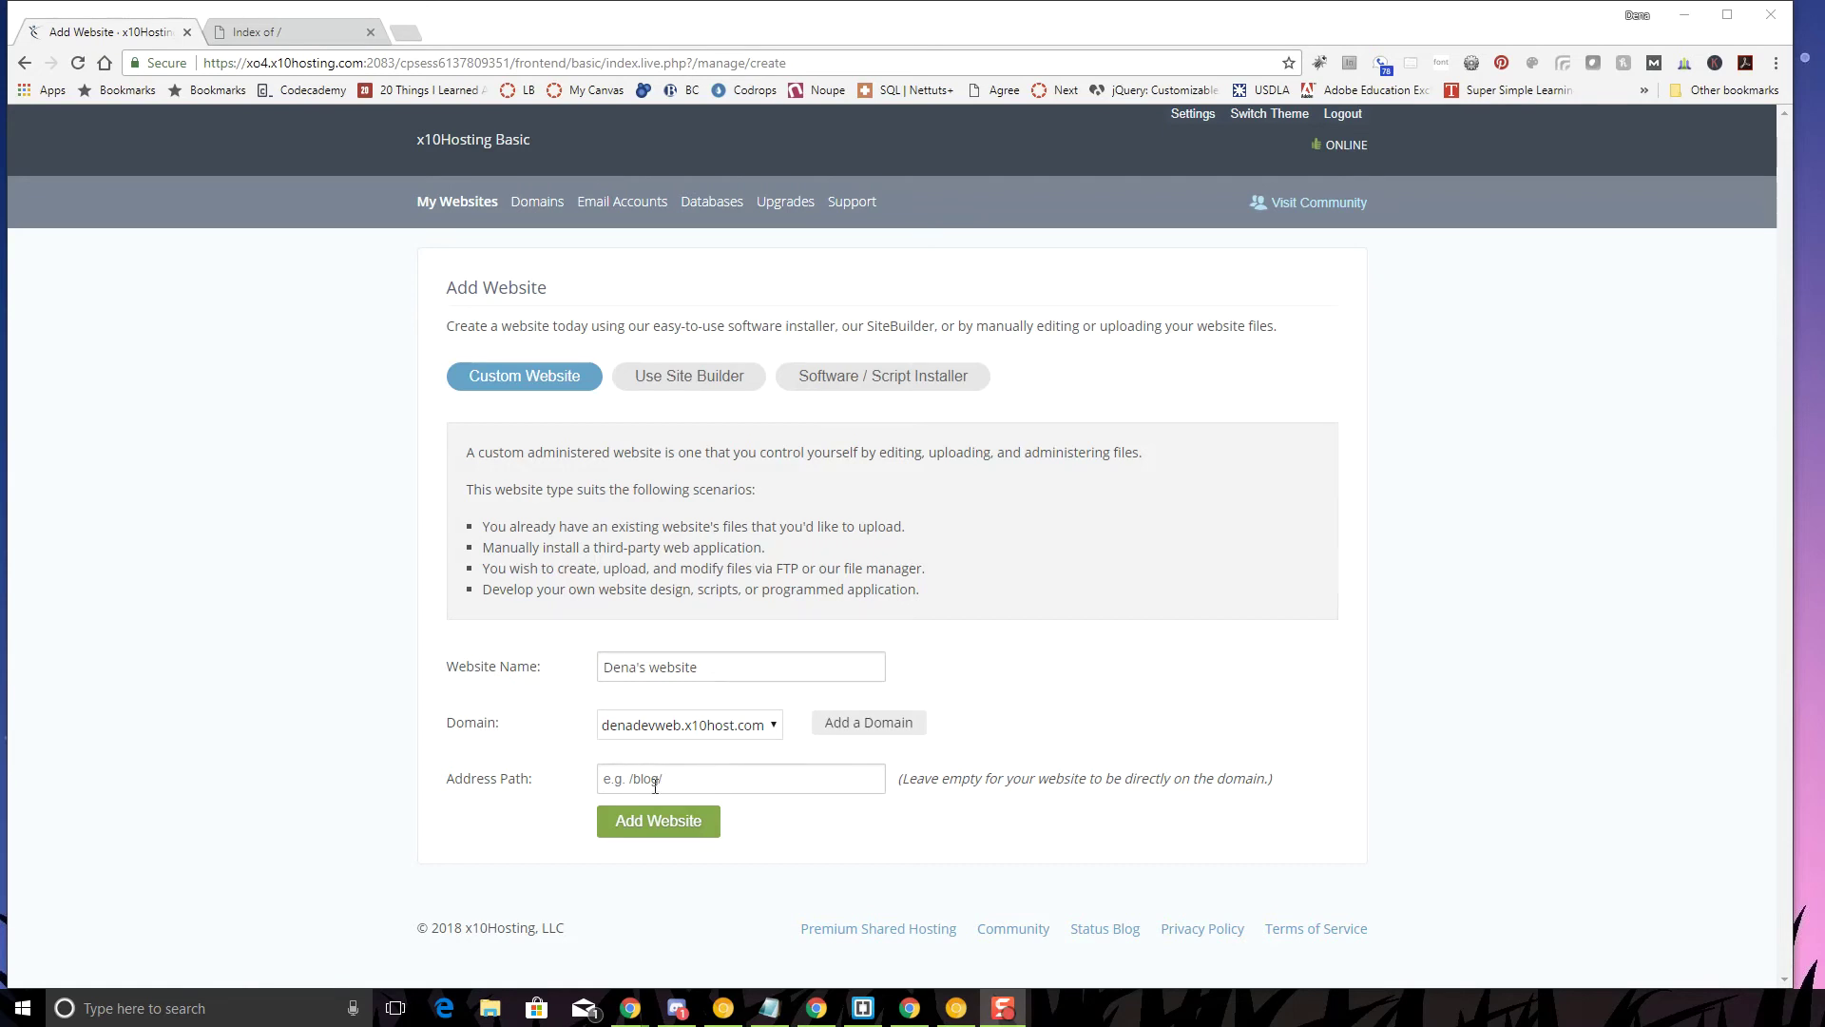
click(663, 829)
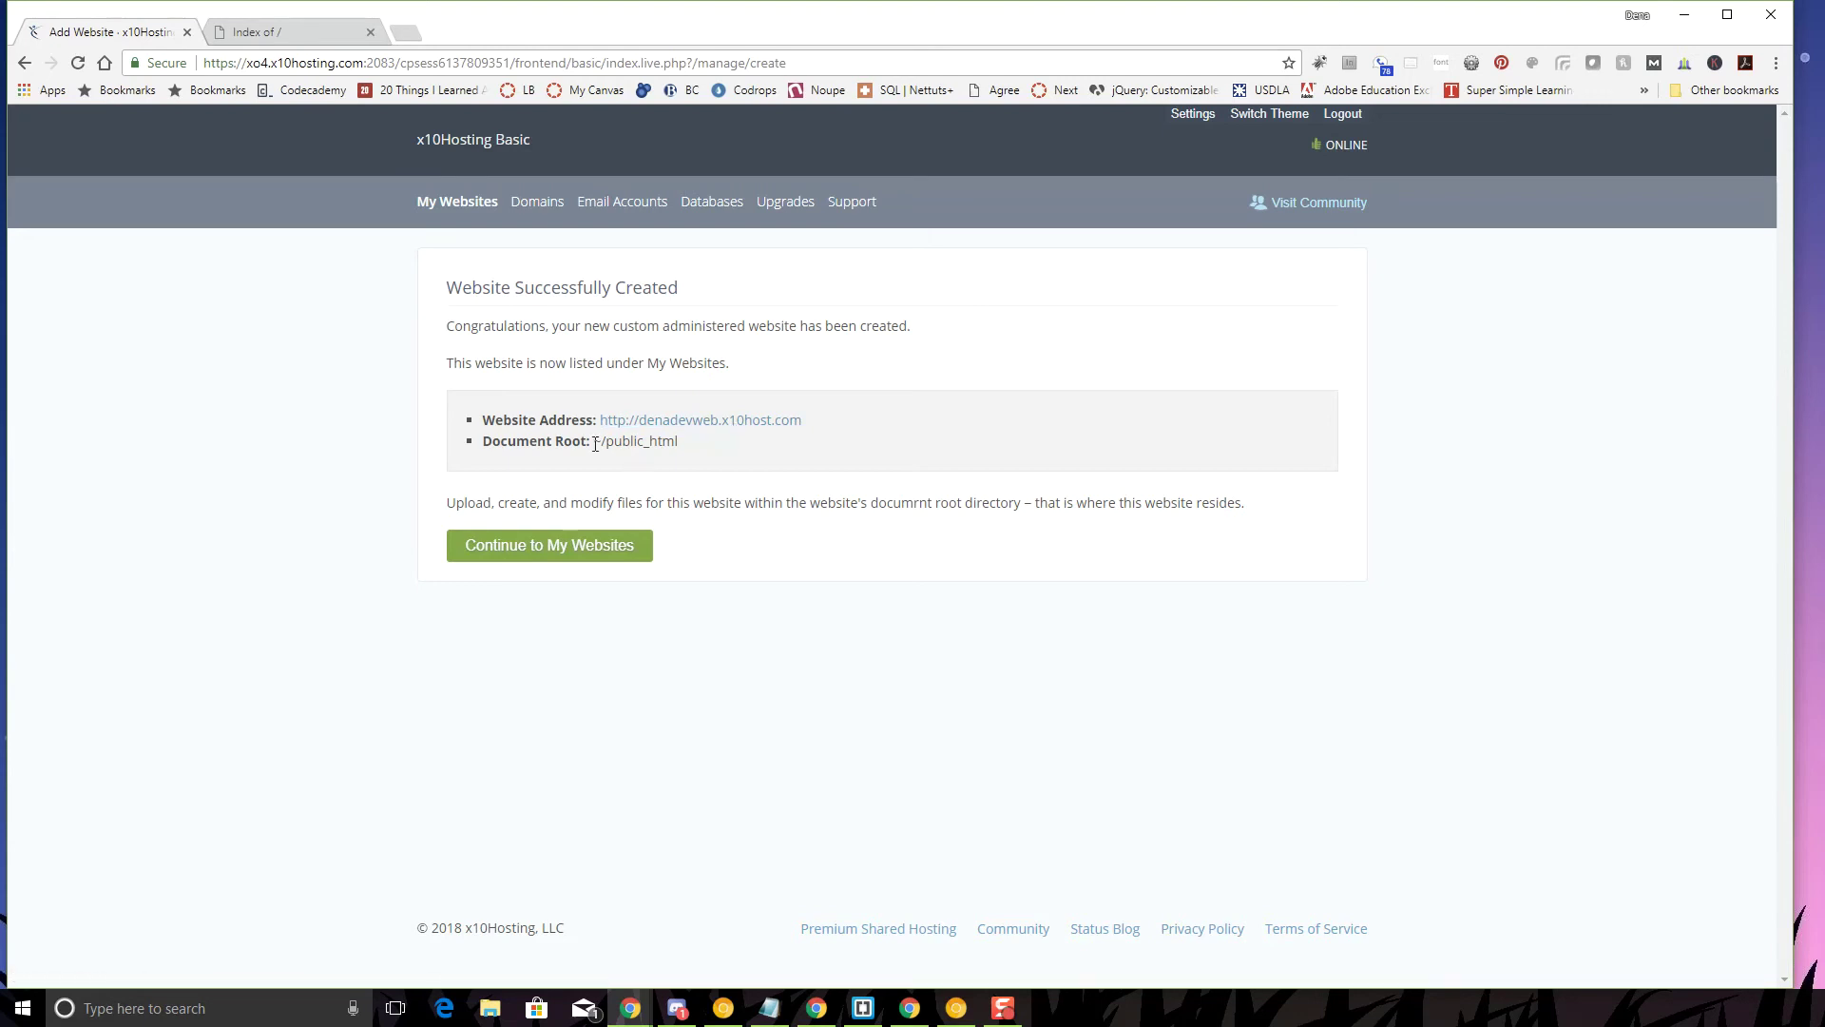
drag(593, 443, 681, 446)
click(732, 447)
click(556, 563)
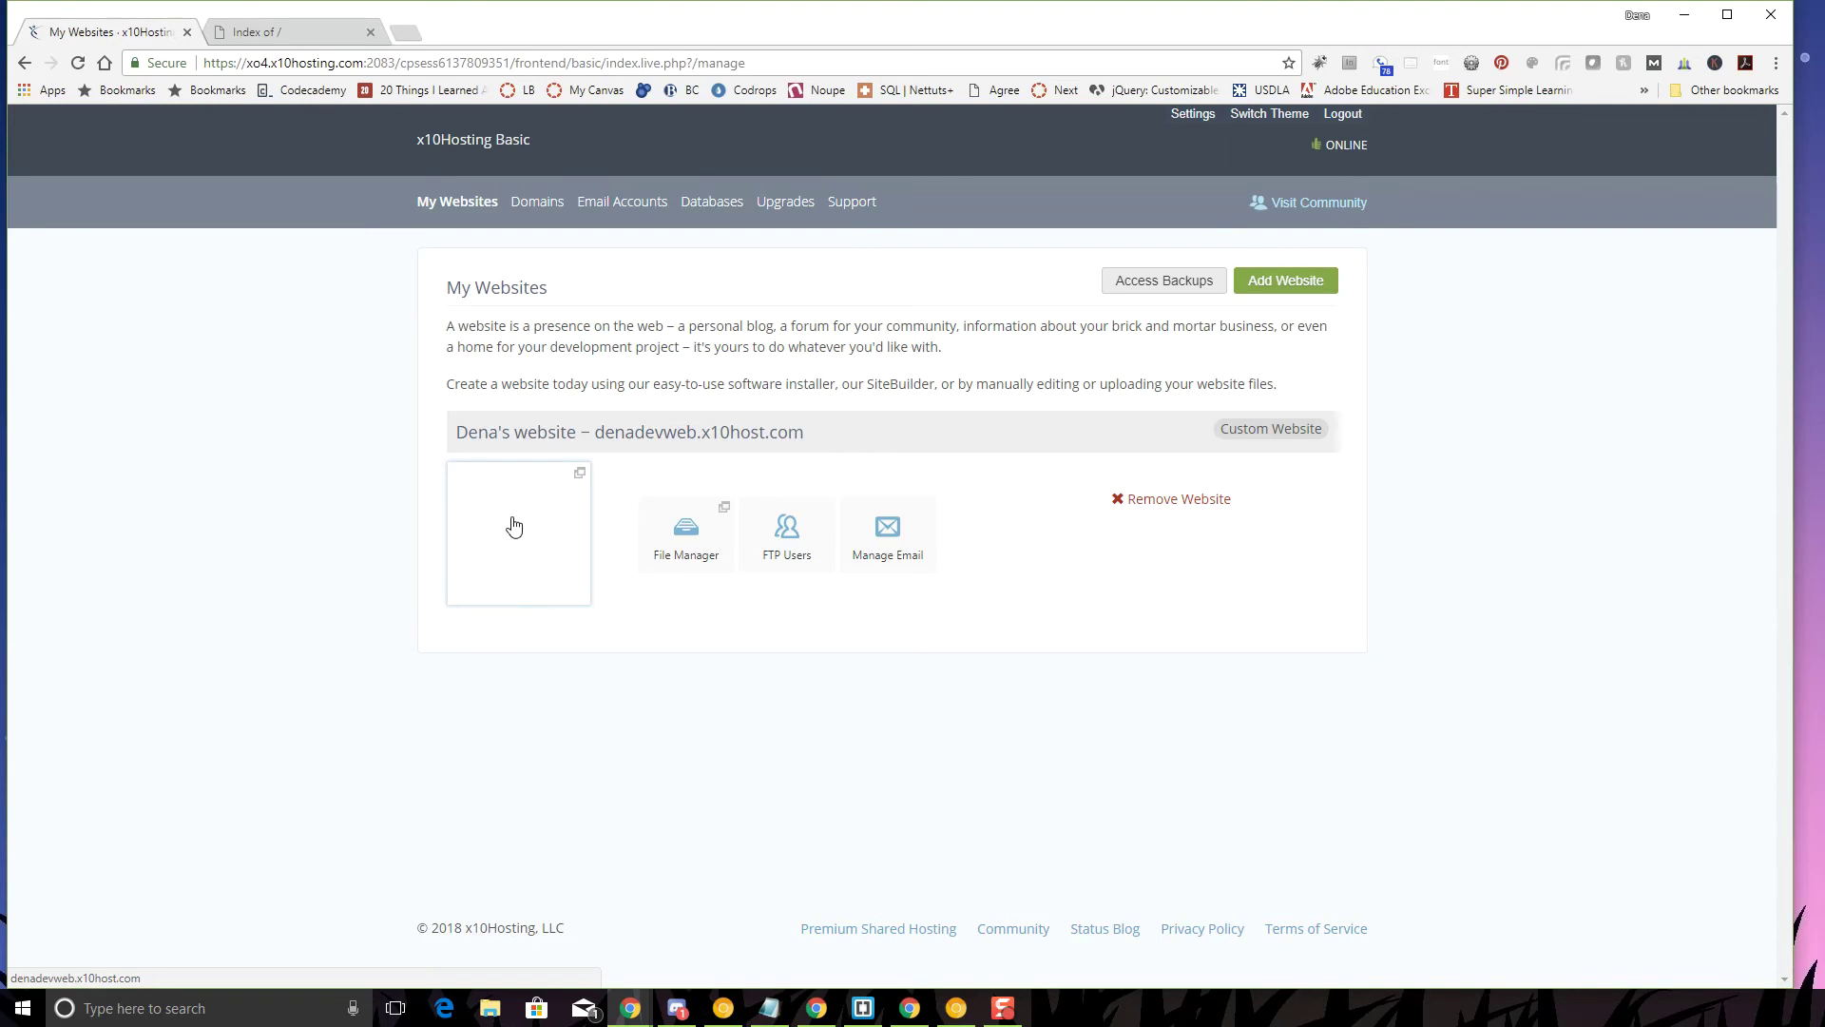
Reload the live Index of / page, then open File Manager at public_html containing only cgi-bin
click(250, 38)
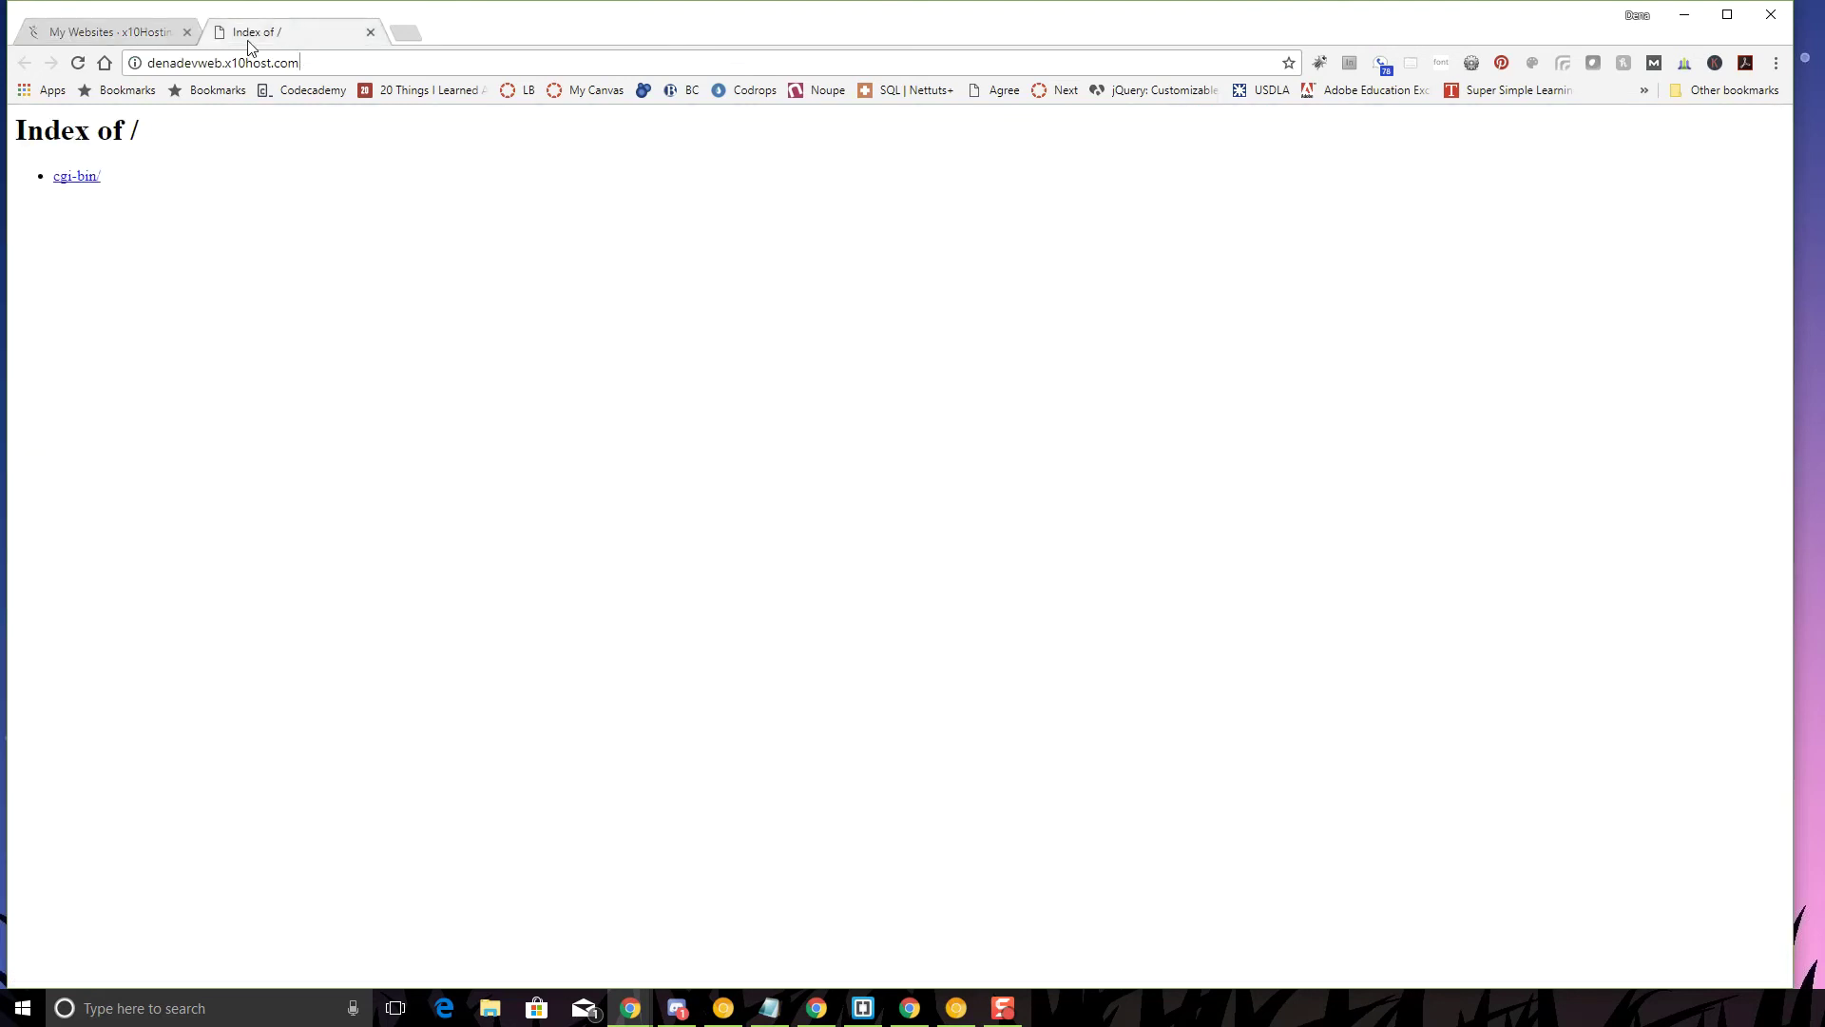
click(81, 68)
click(138, 33)
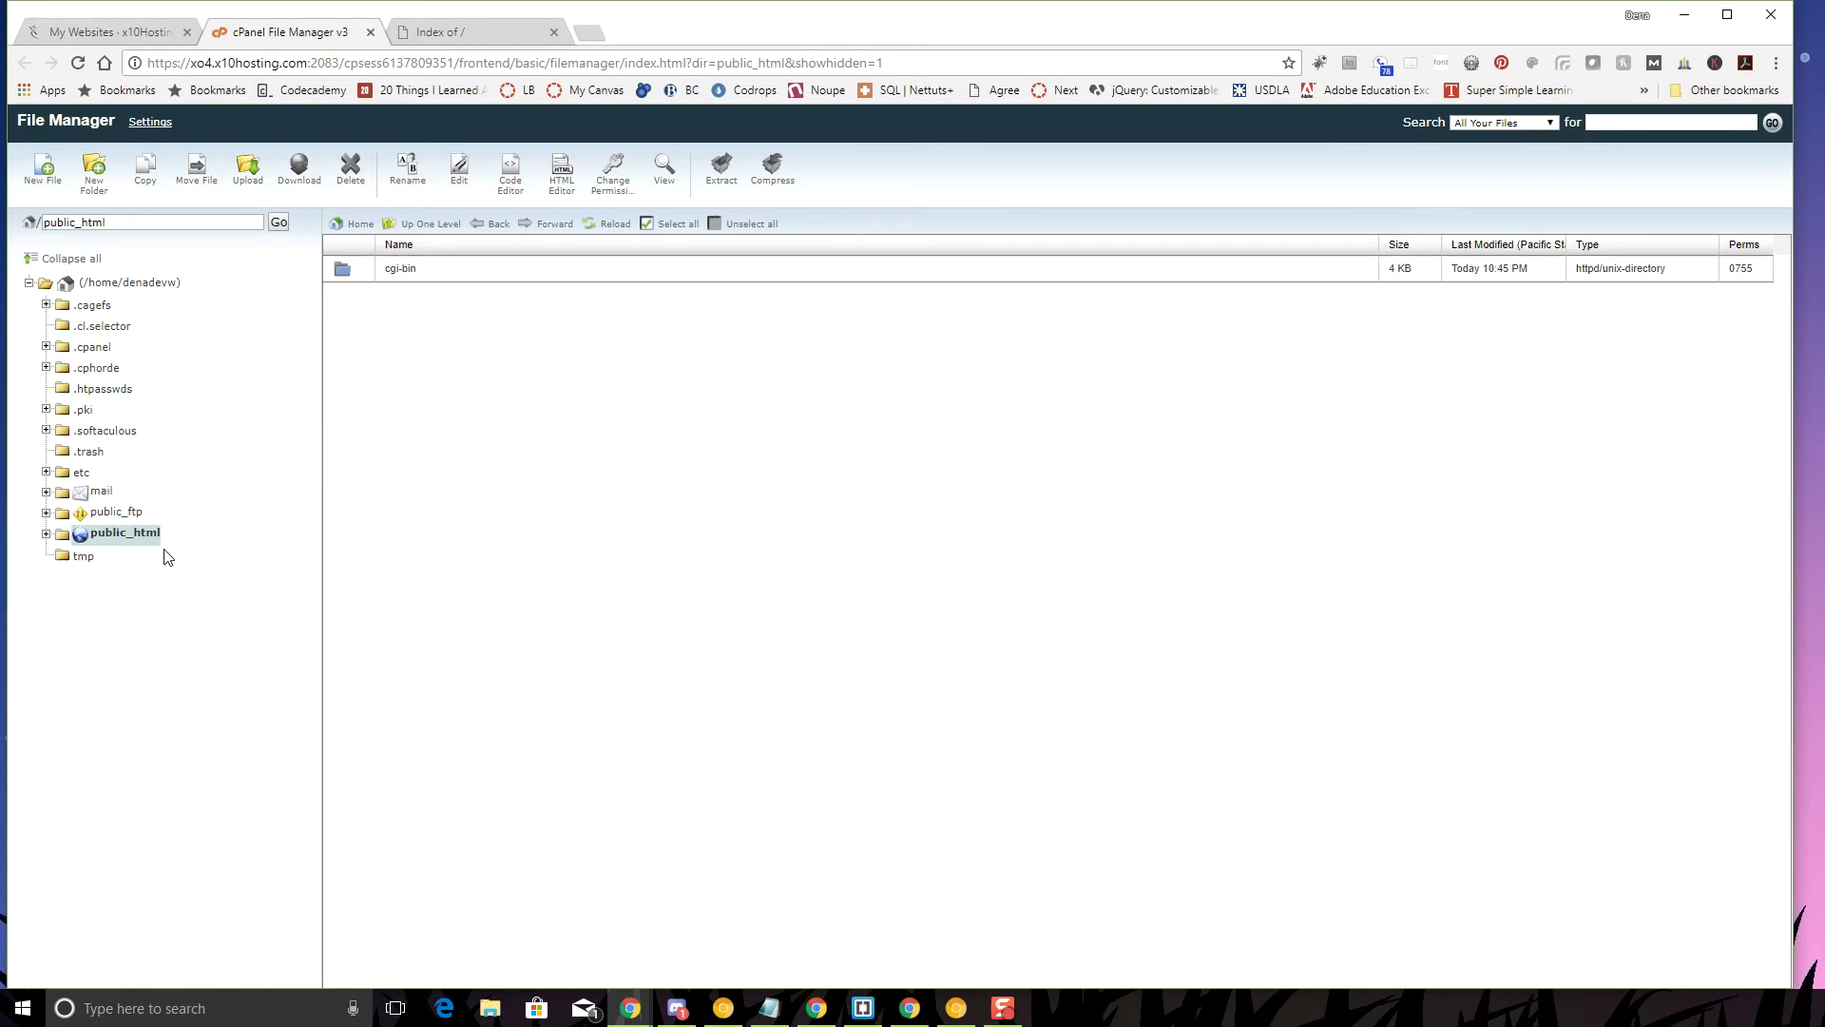
click(470, 36)
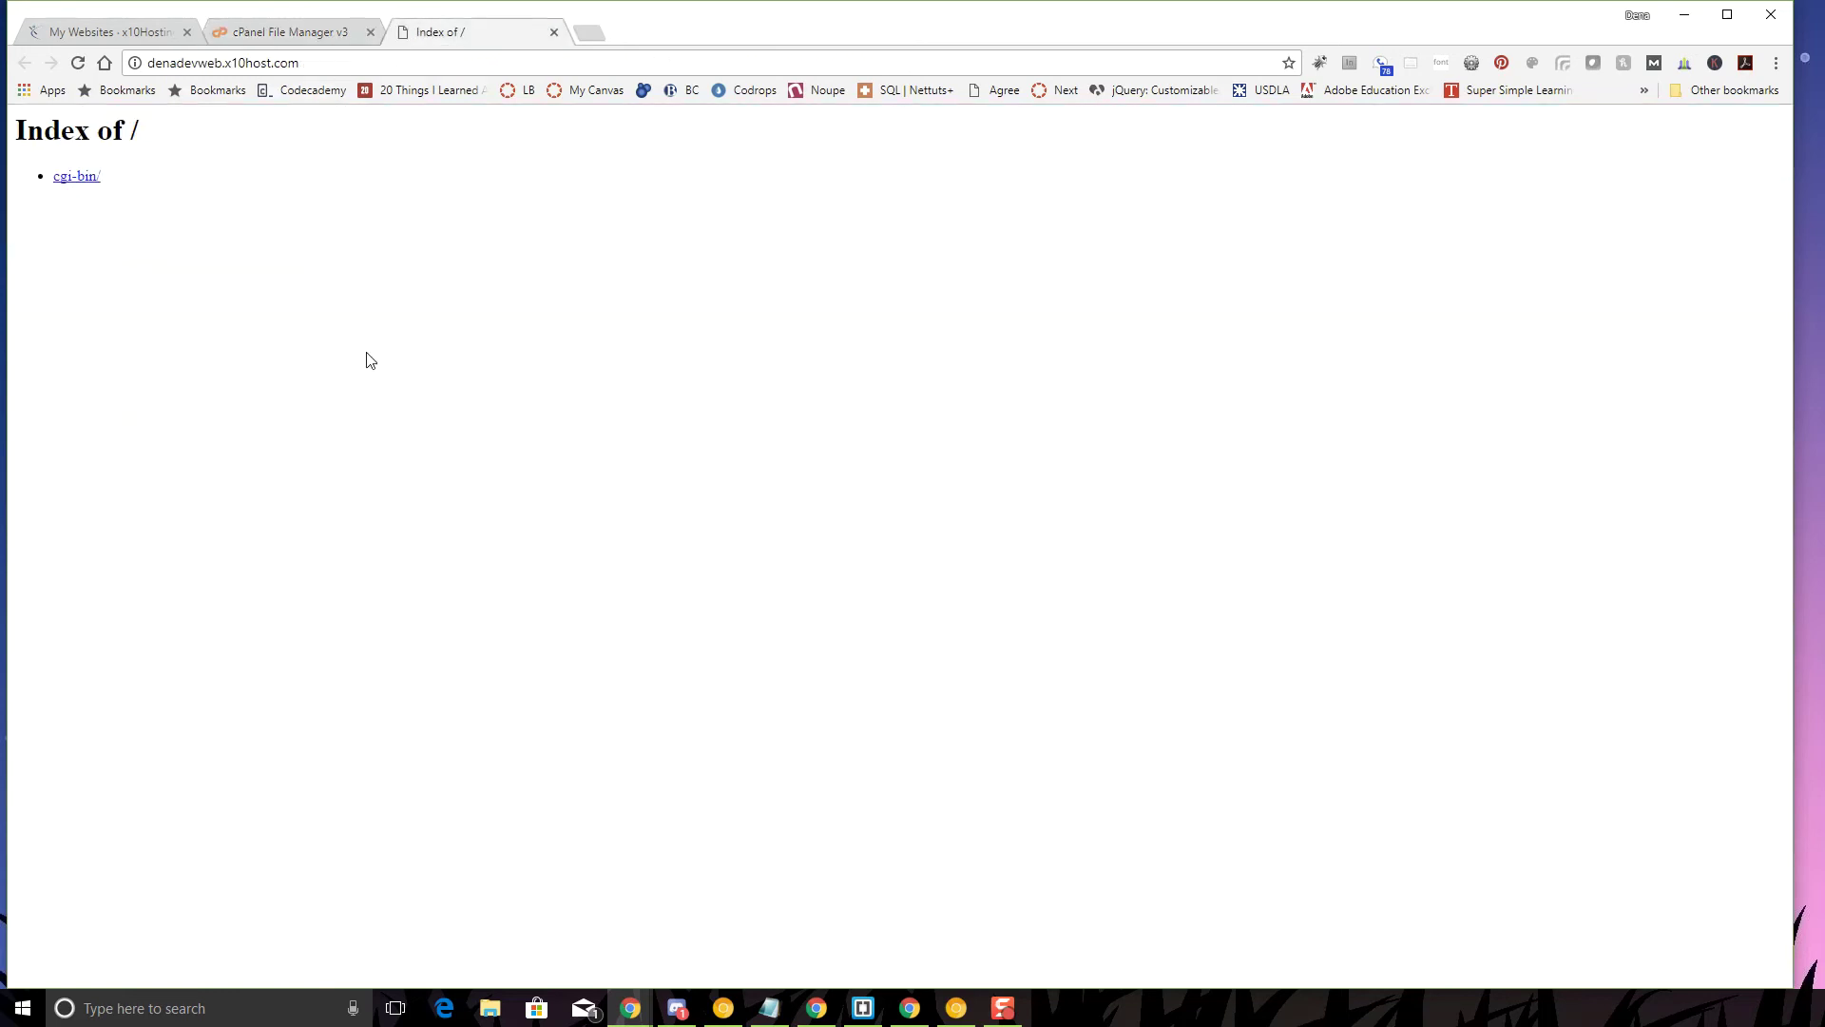
click(286, 36)
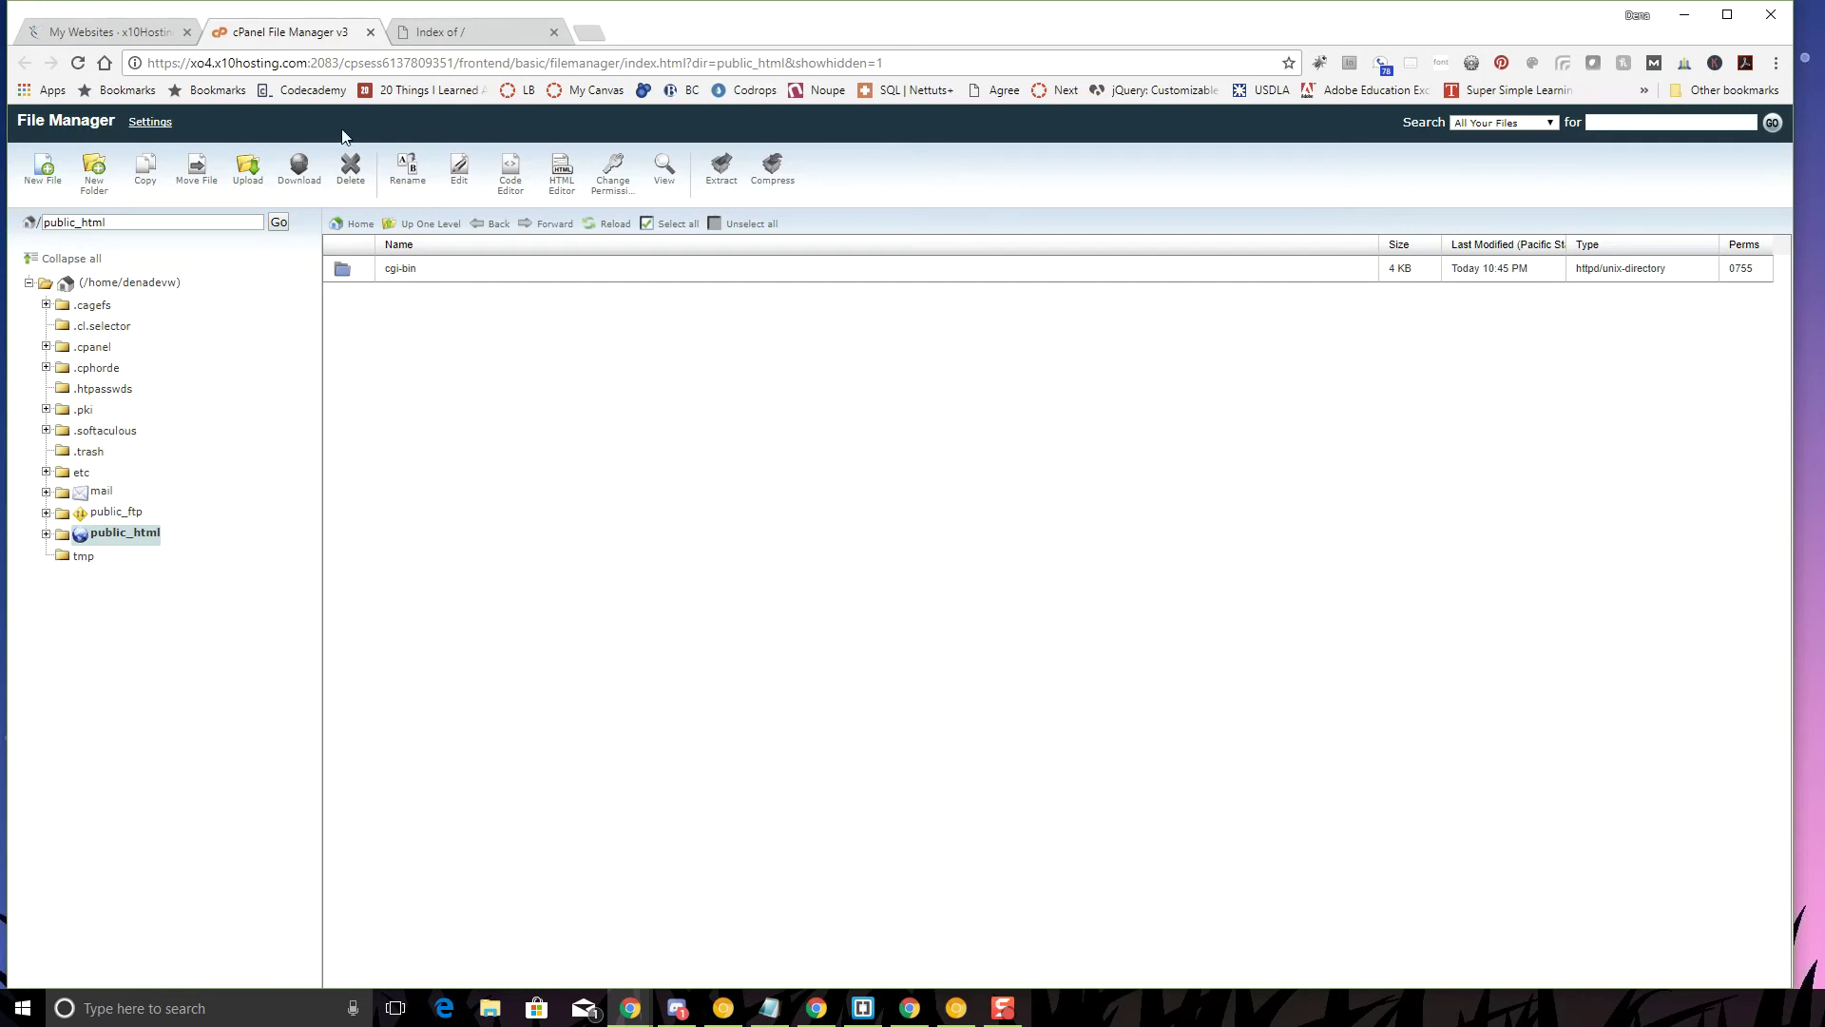
Upload forms.html from the how_to_example folder into public_html, then start a second upload
click(41, 183)
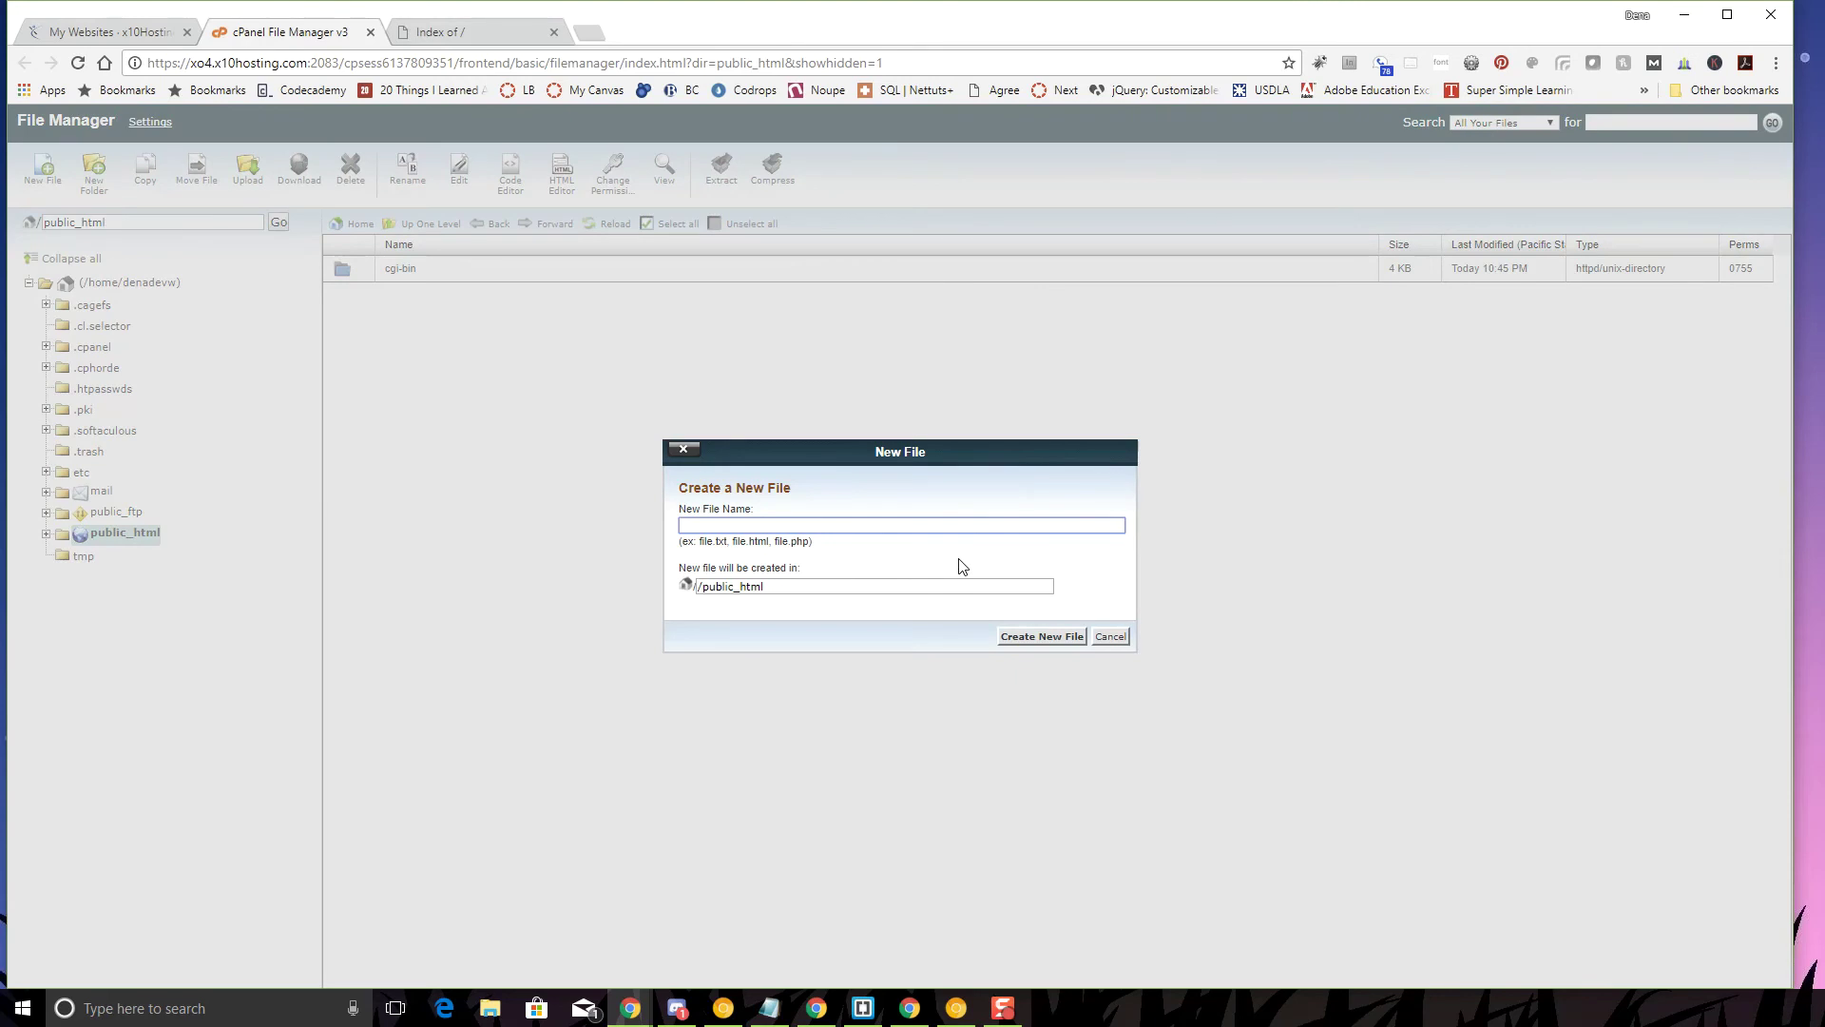
click(1111, 638)
click(246, 176)
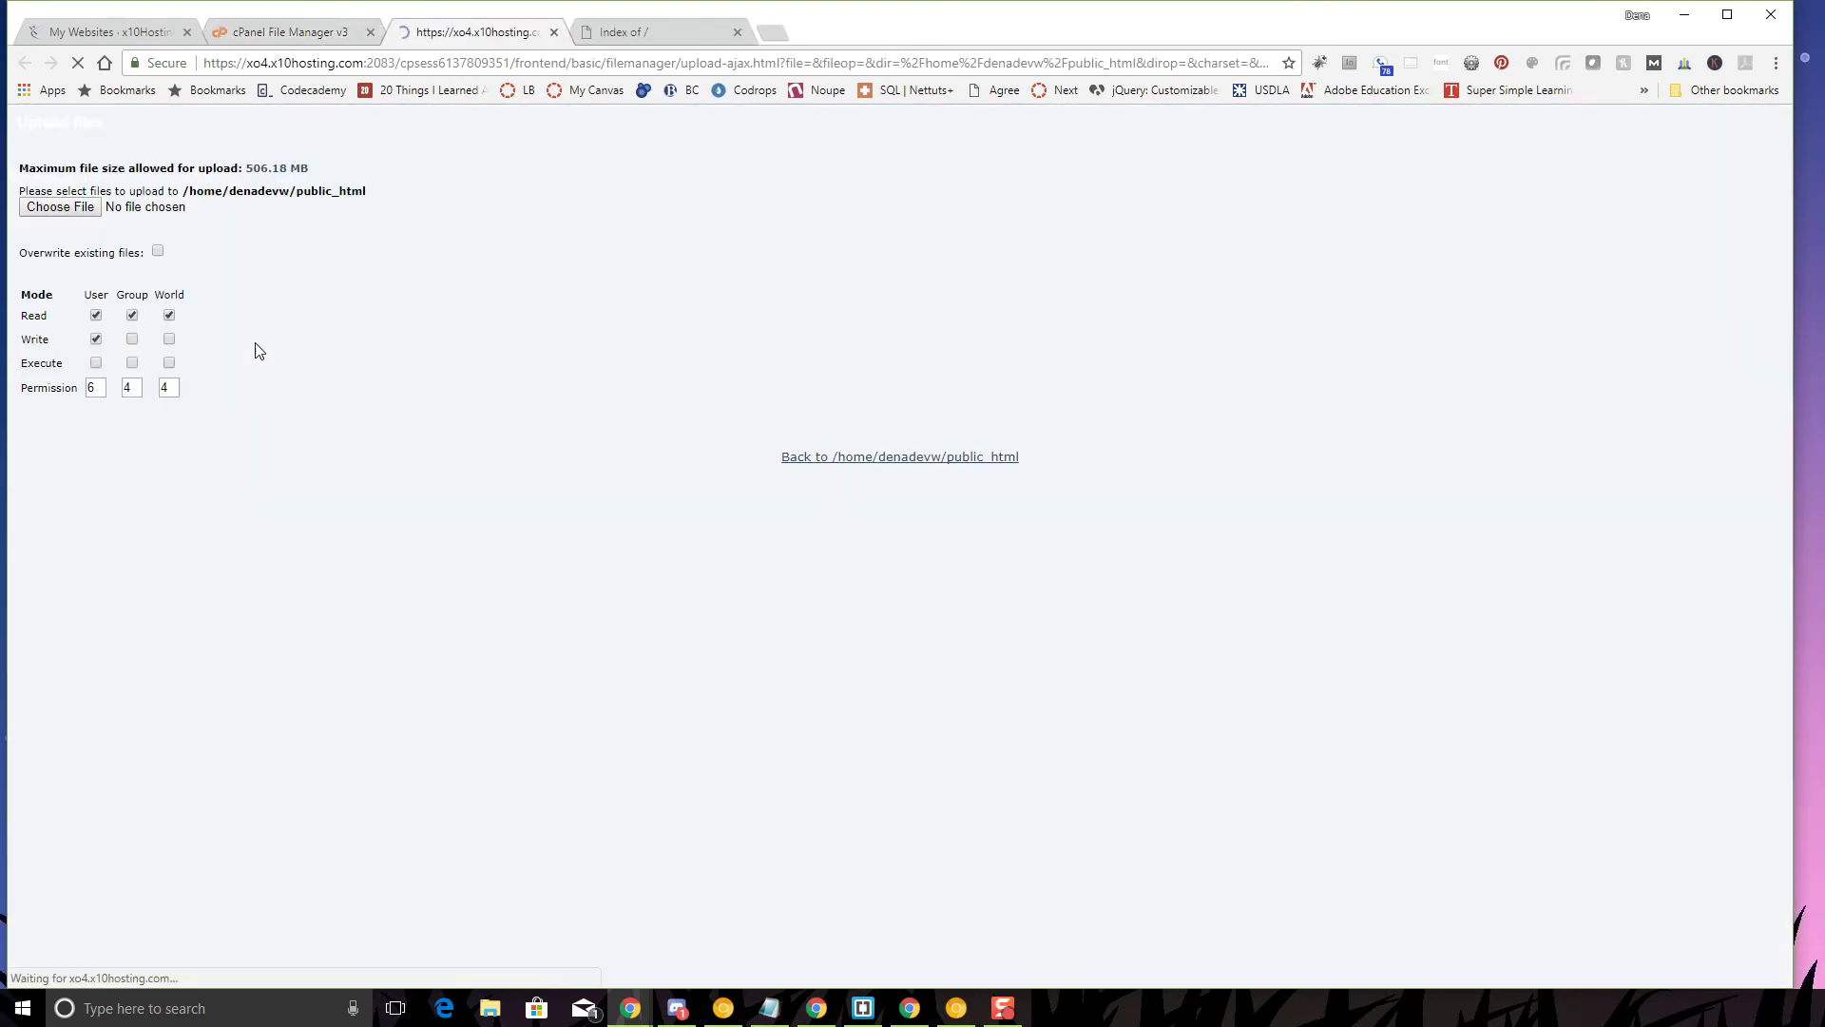
click(60, 207)
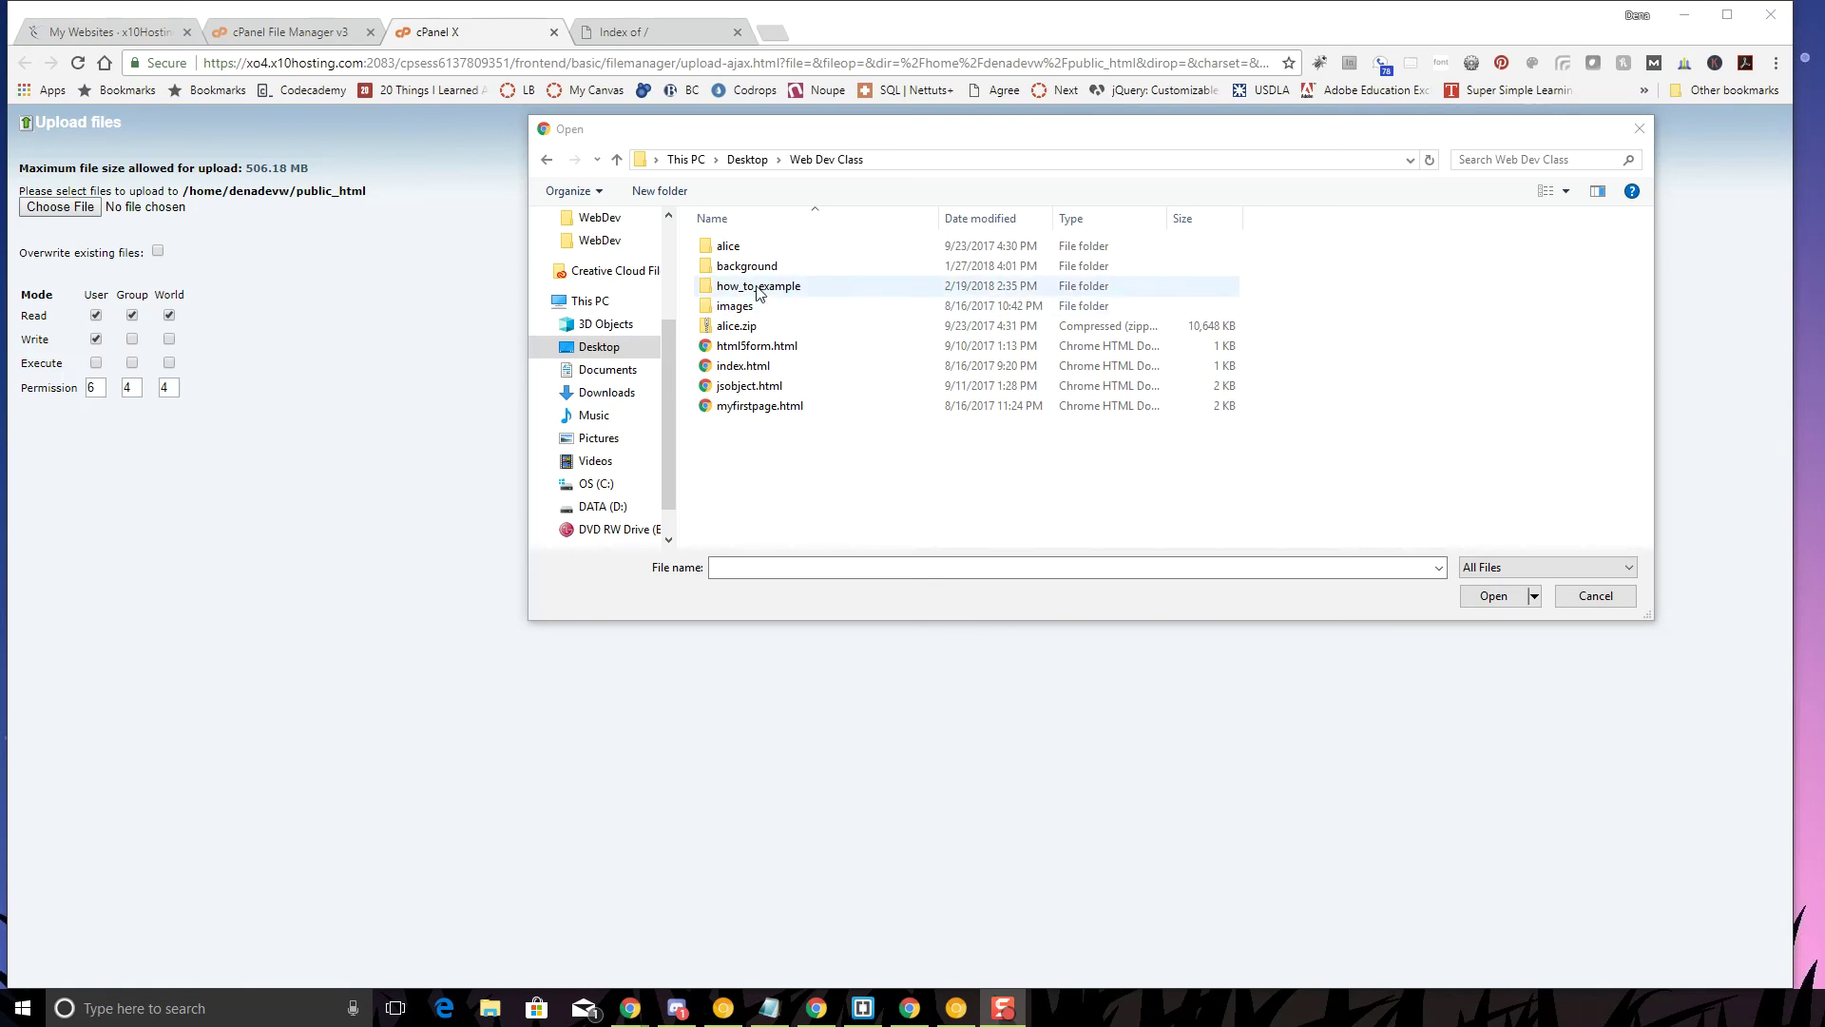
double_click(741, 290)
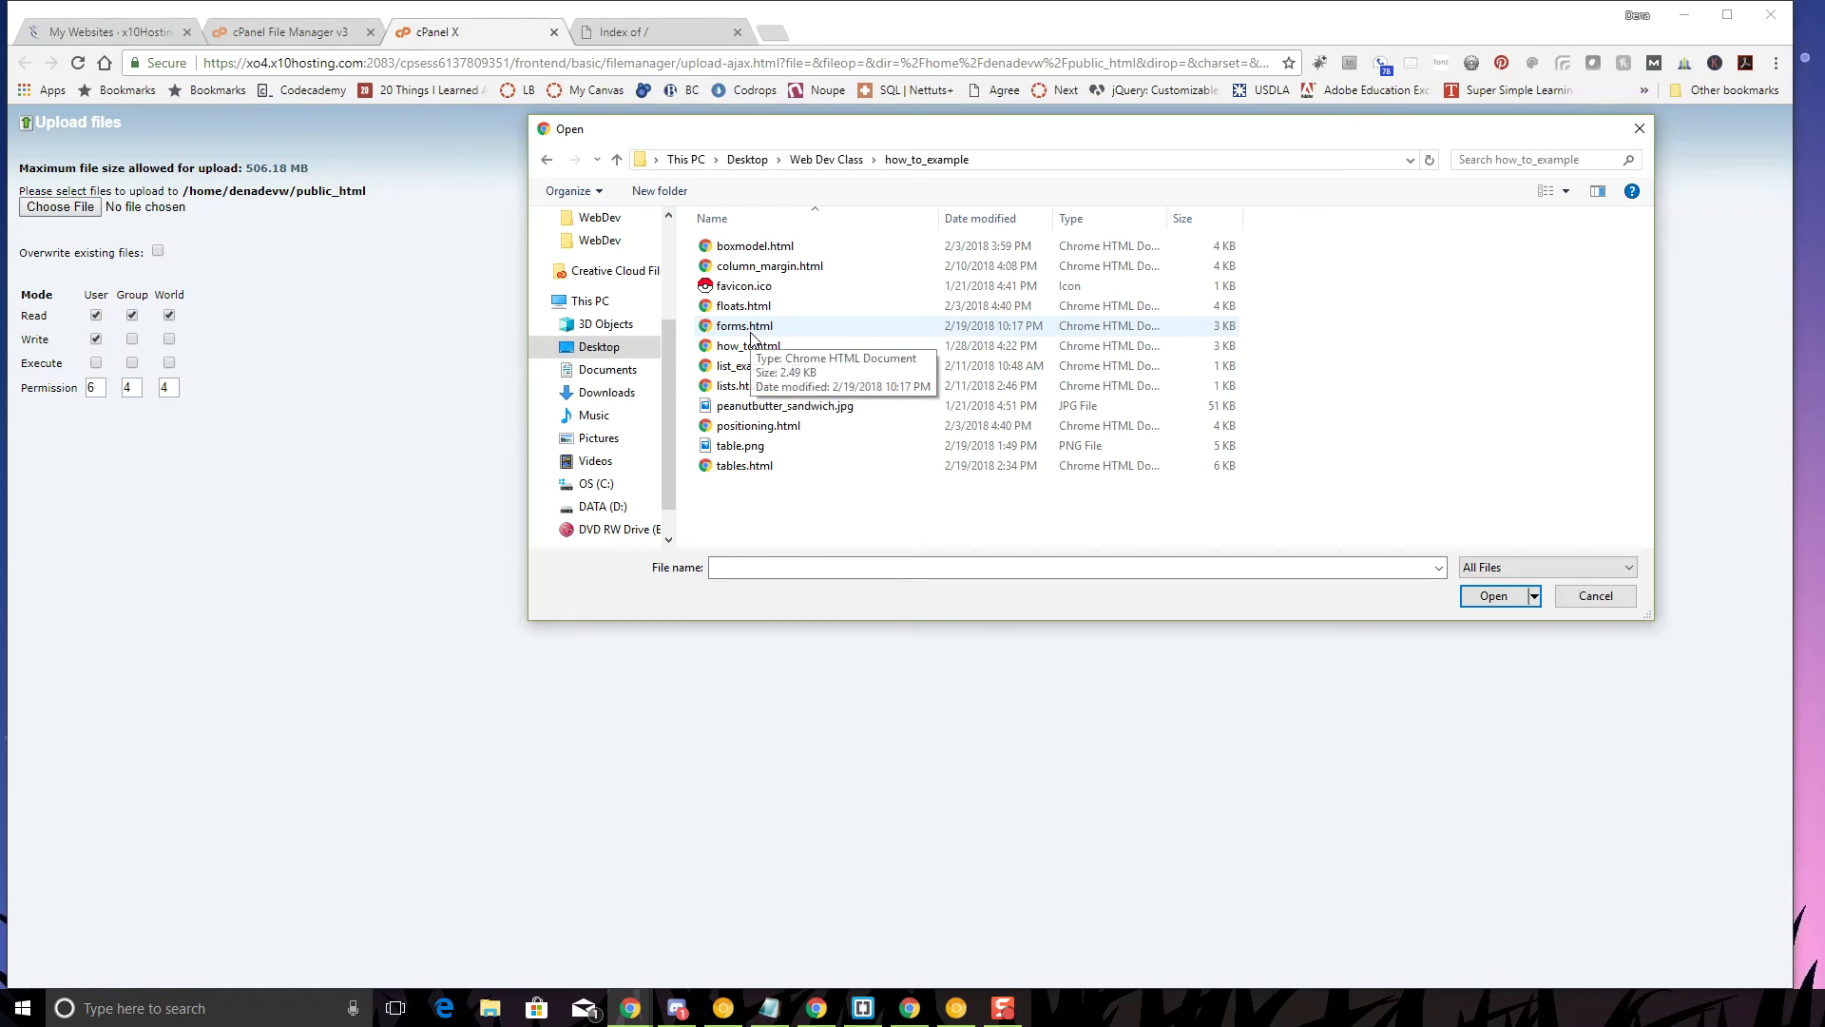
click(751, 331)
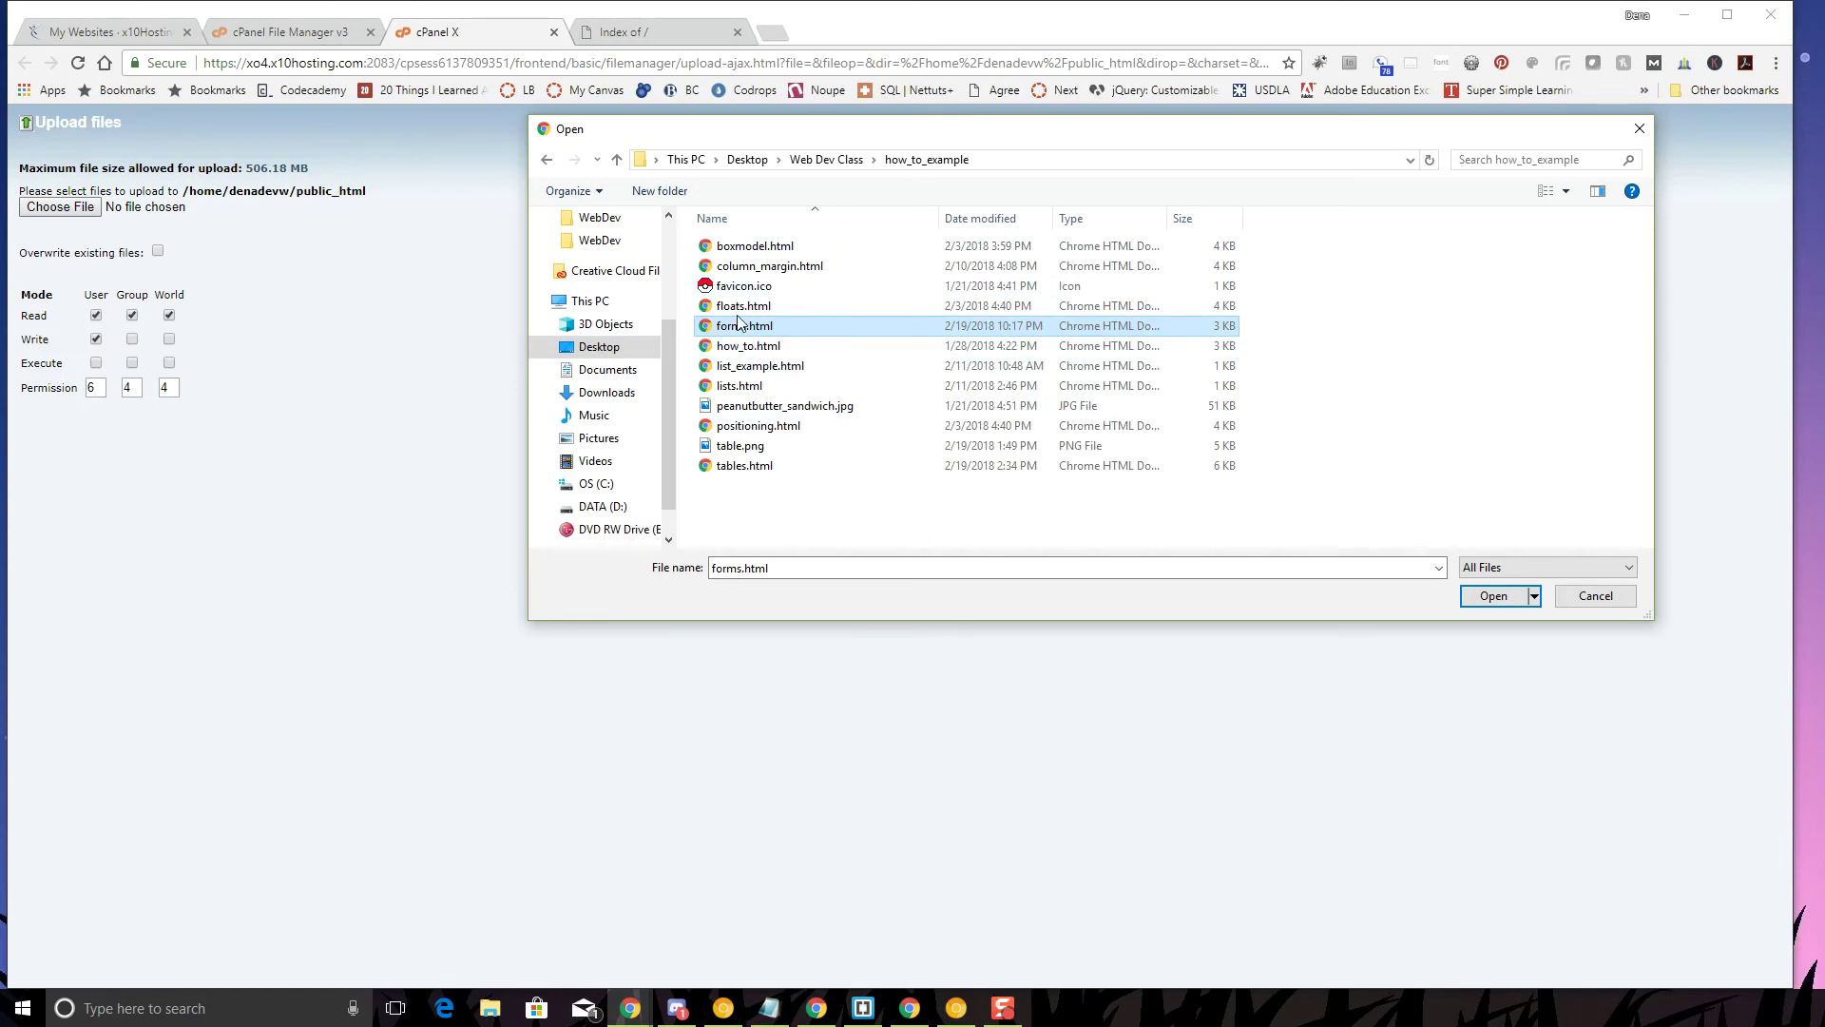
click(1498, 603)
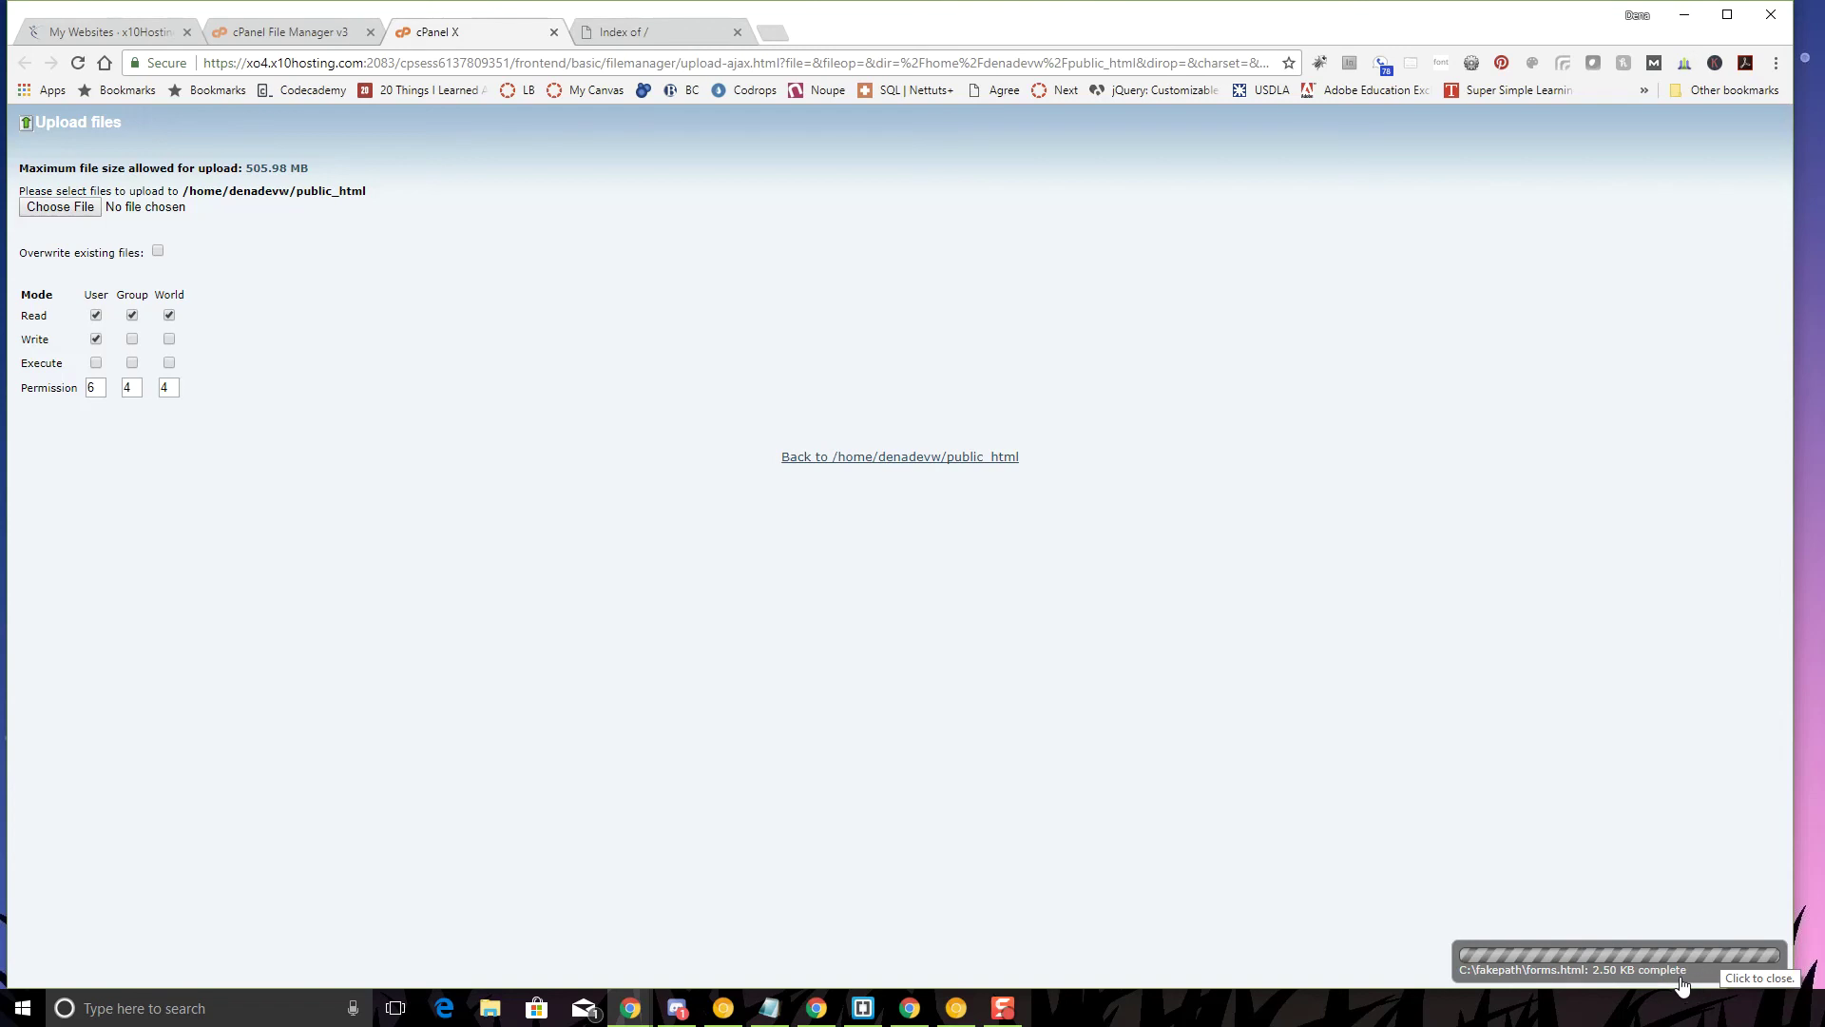
click(888, 456)
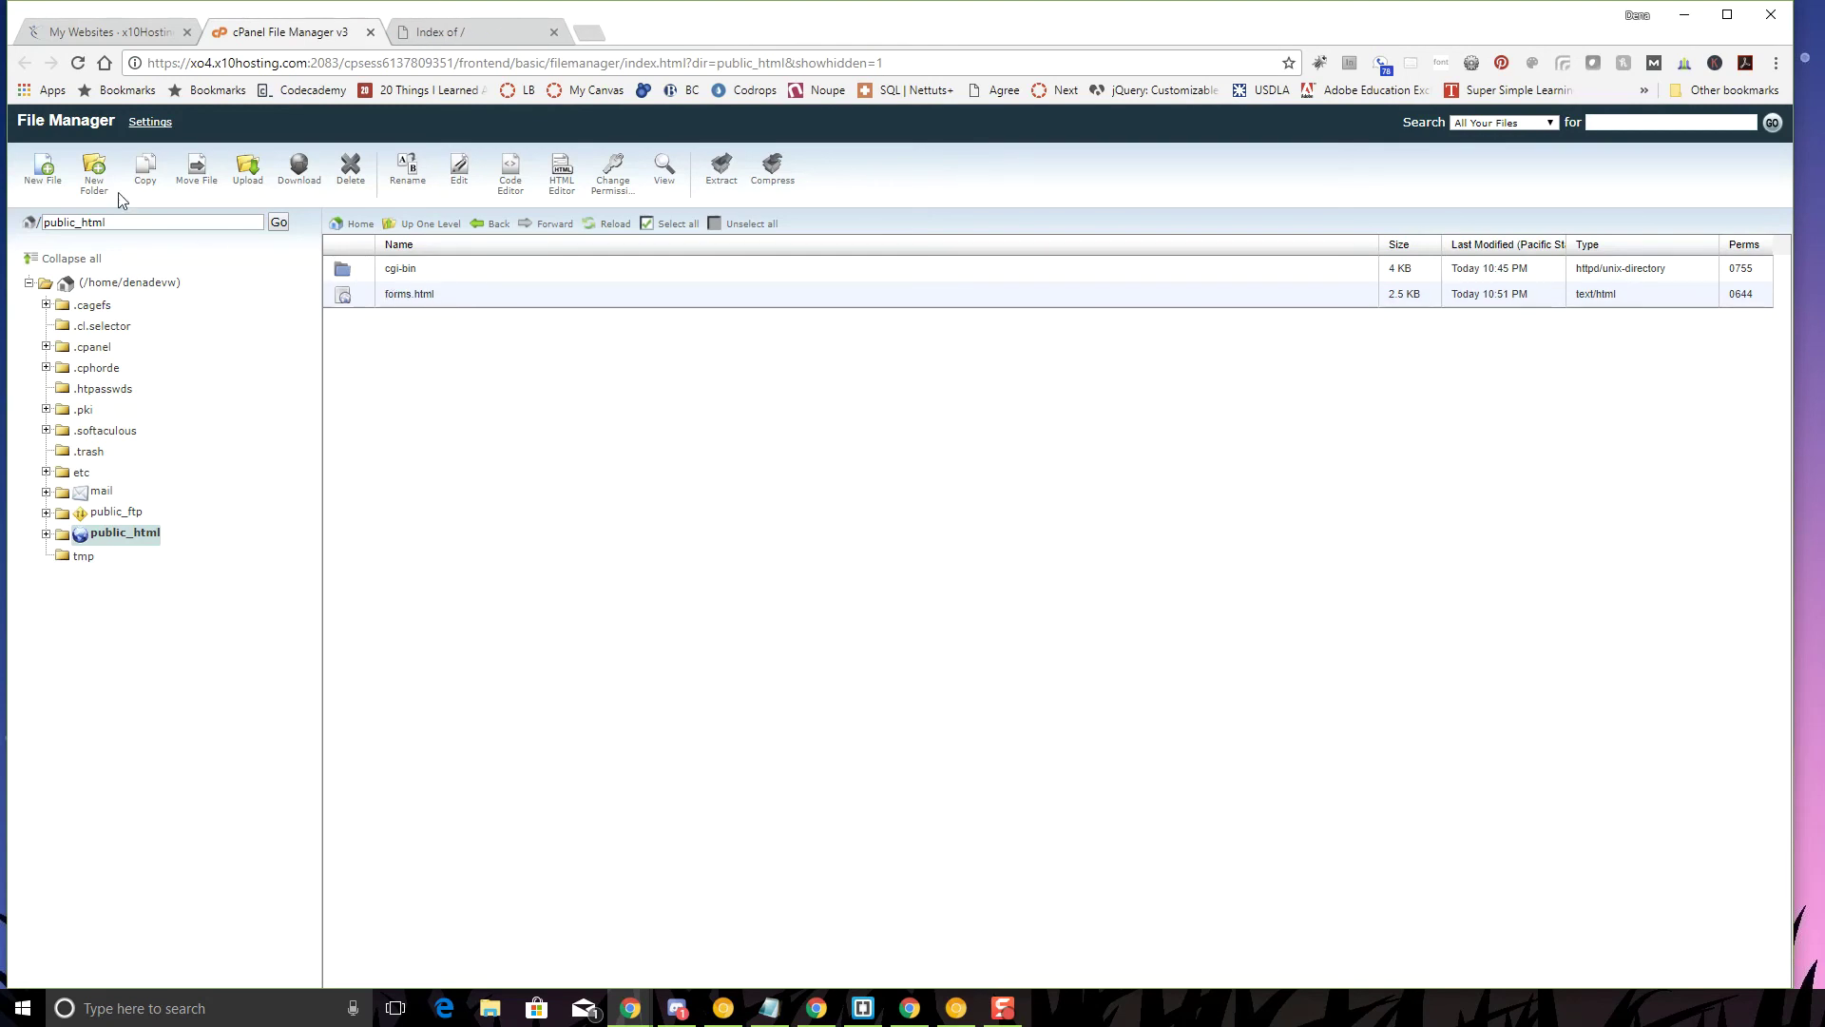
click(247, 170)
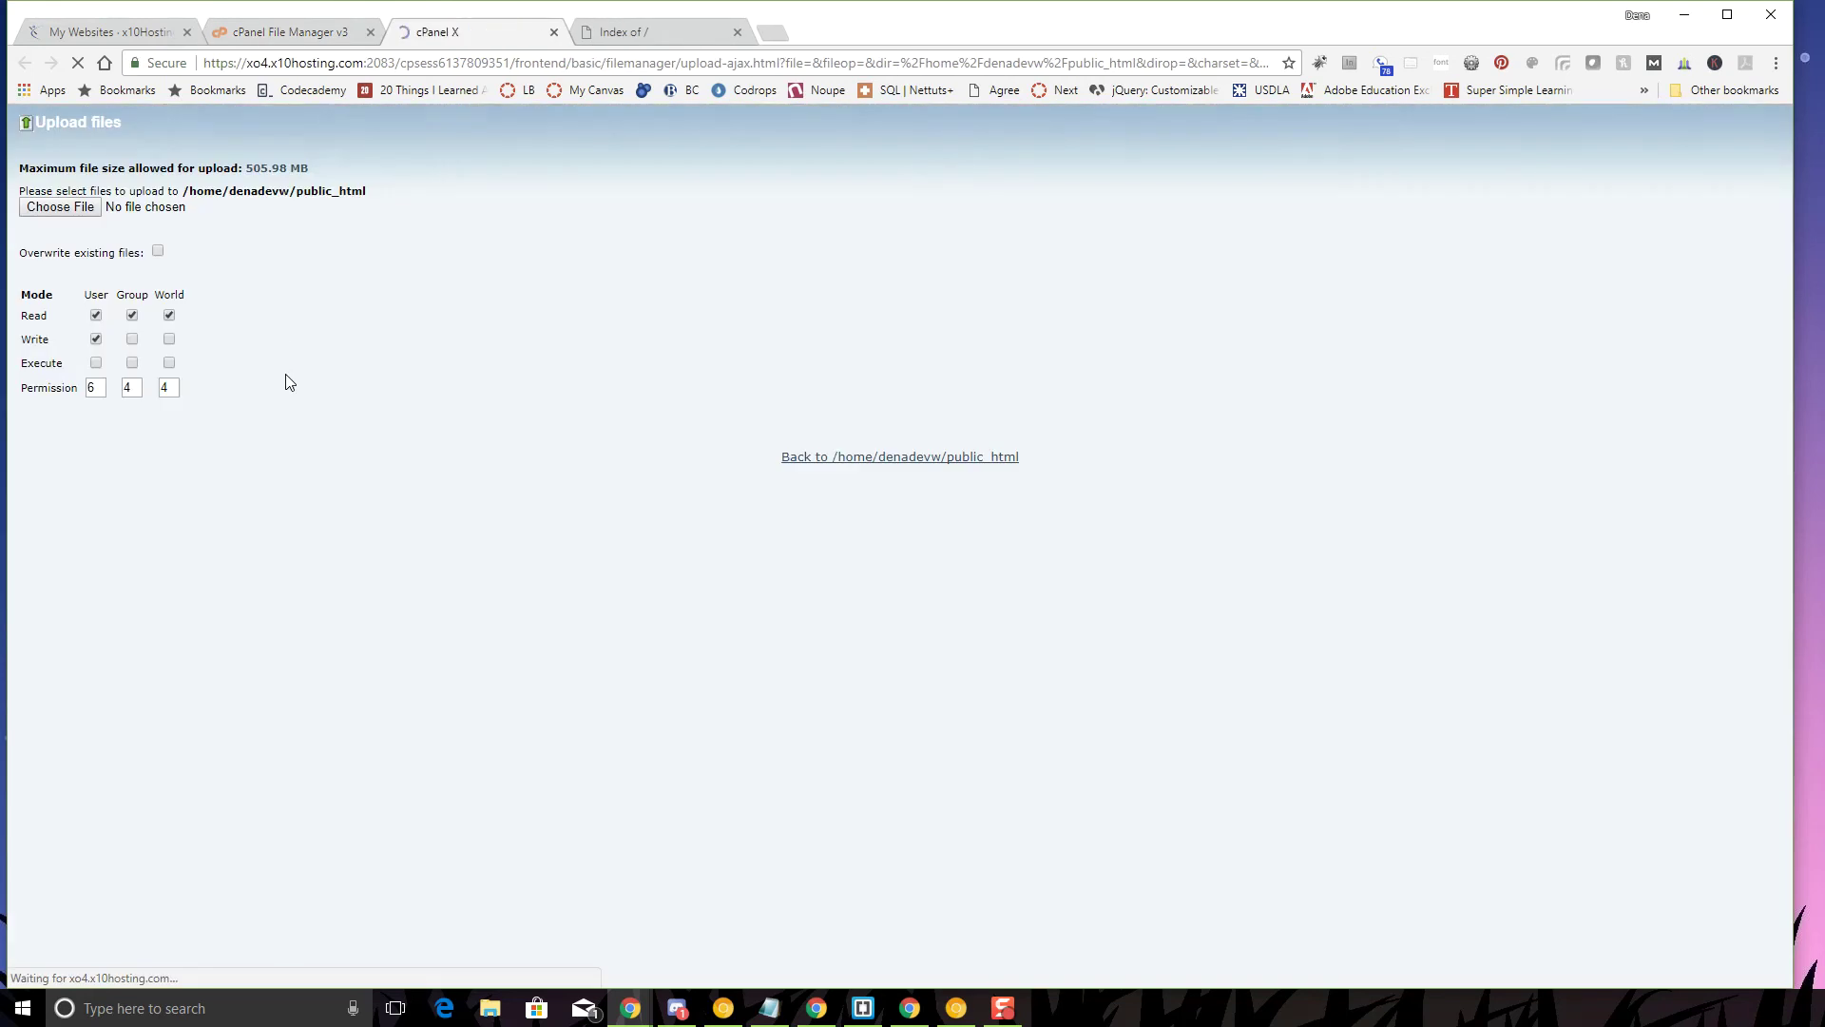
Upload favicon.ico from how_to_example into public_html
click(60, 206)
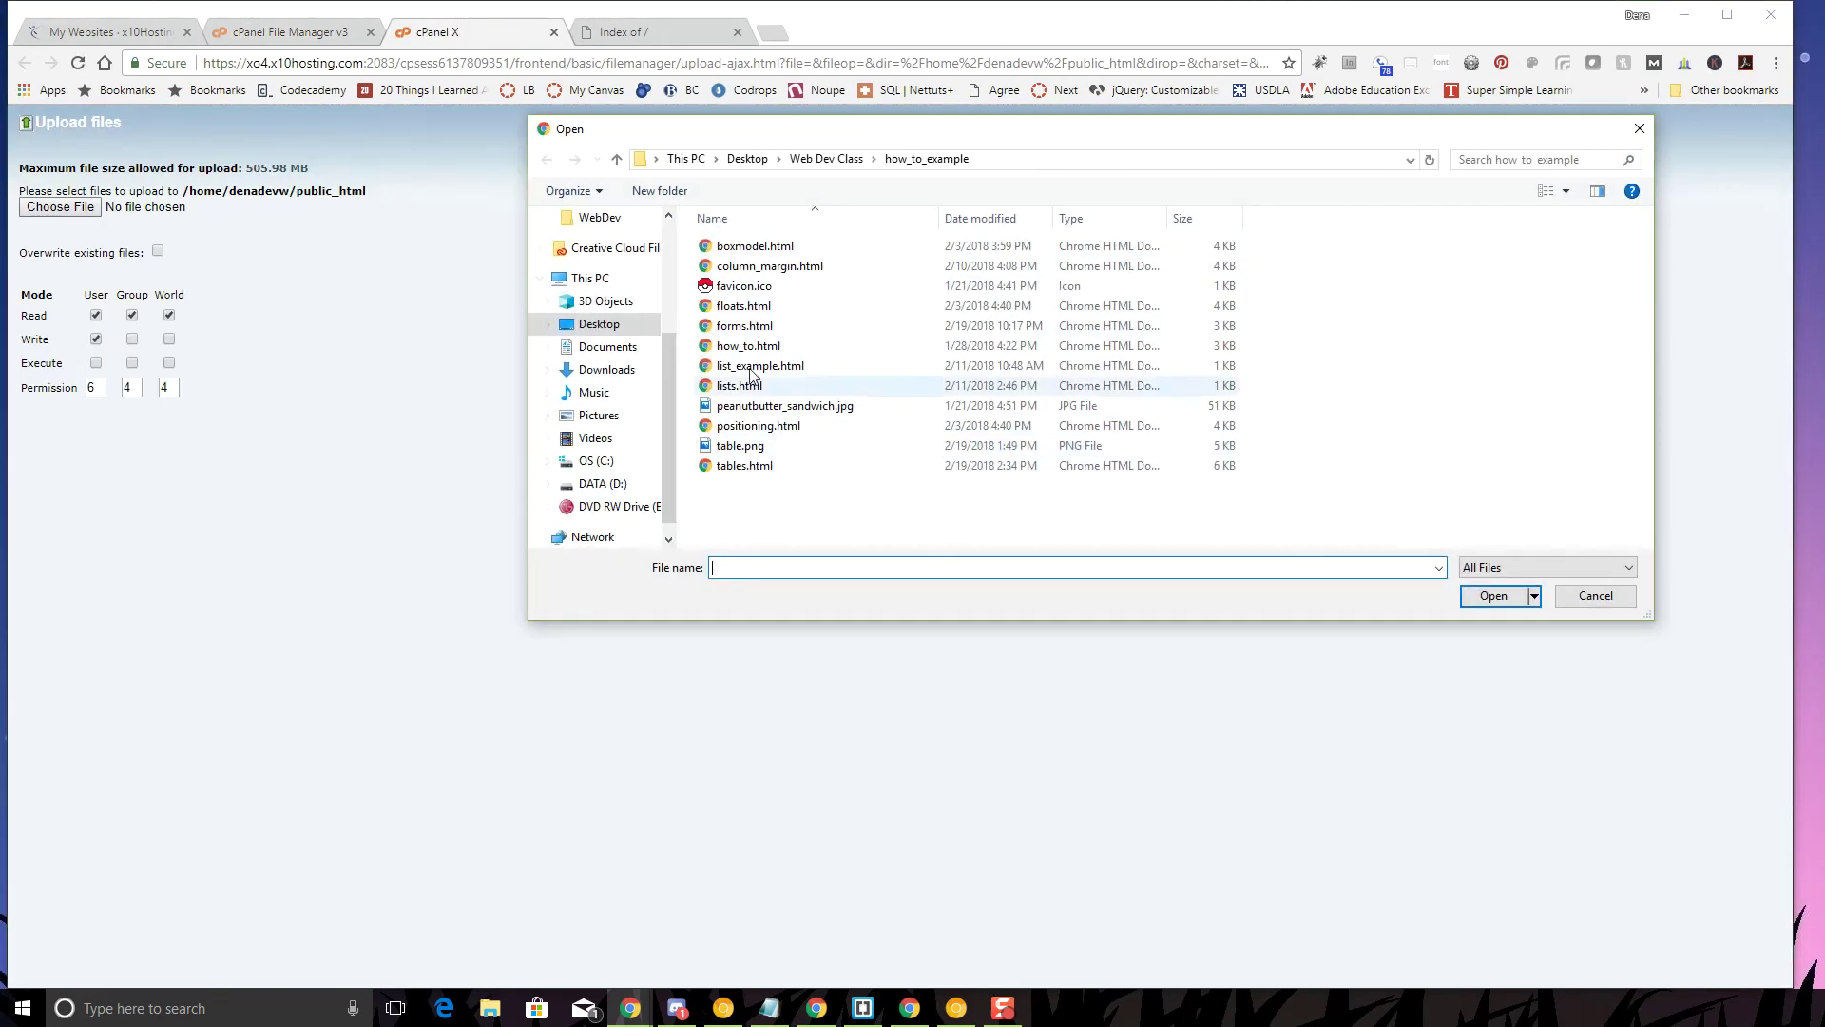
double_click(744, 286)
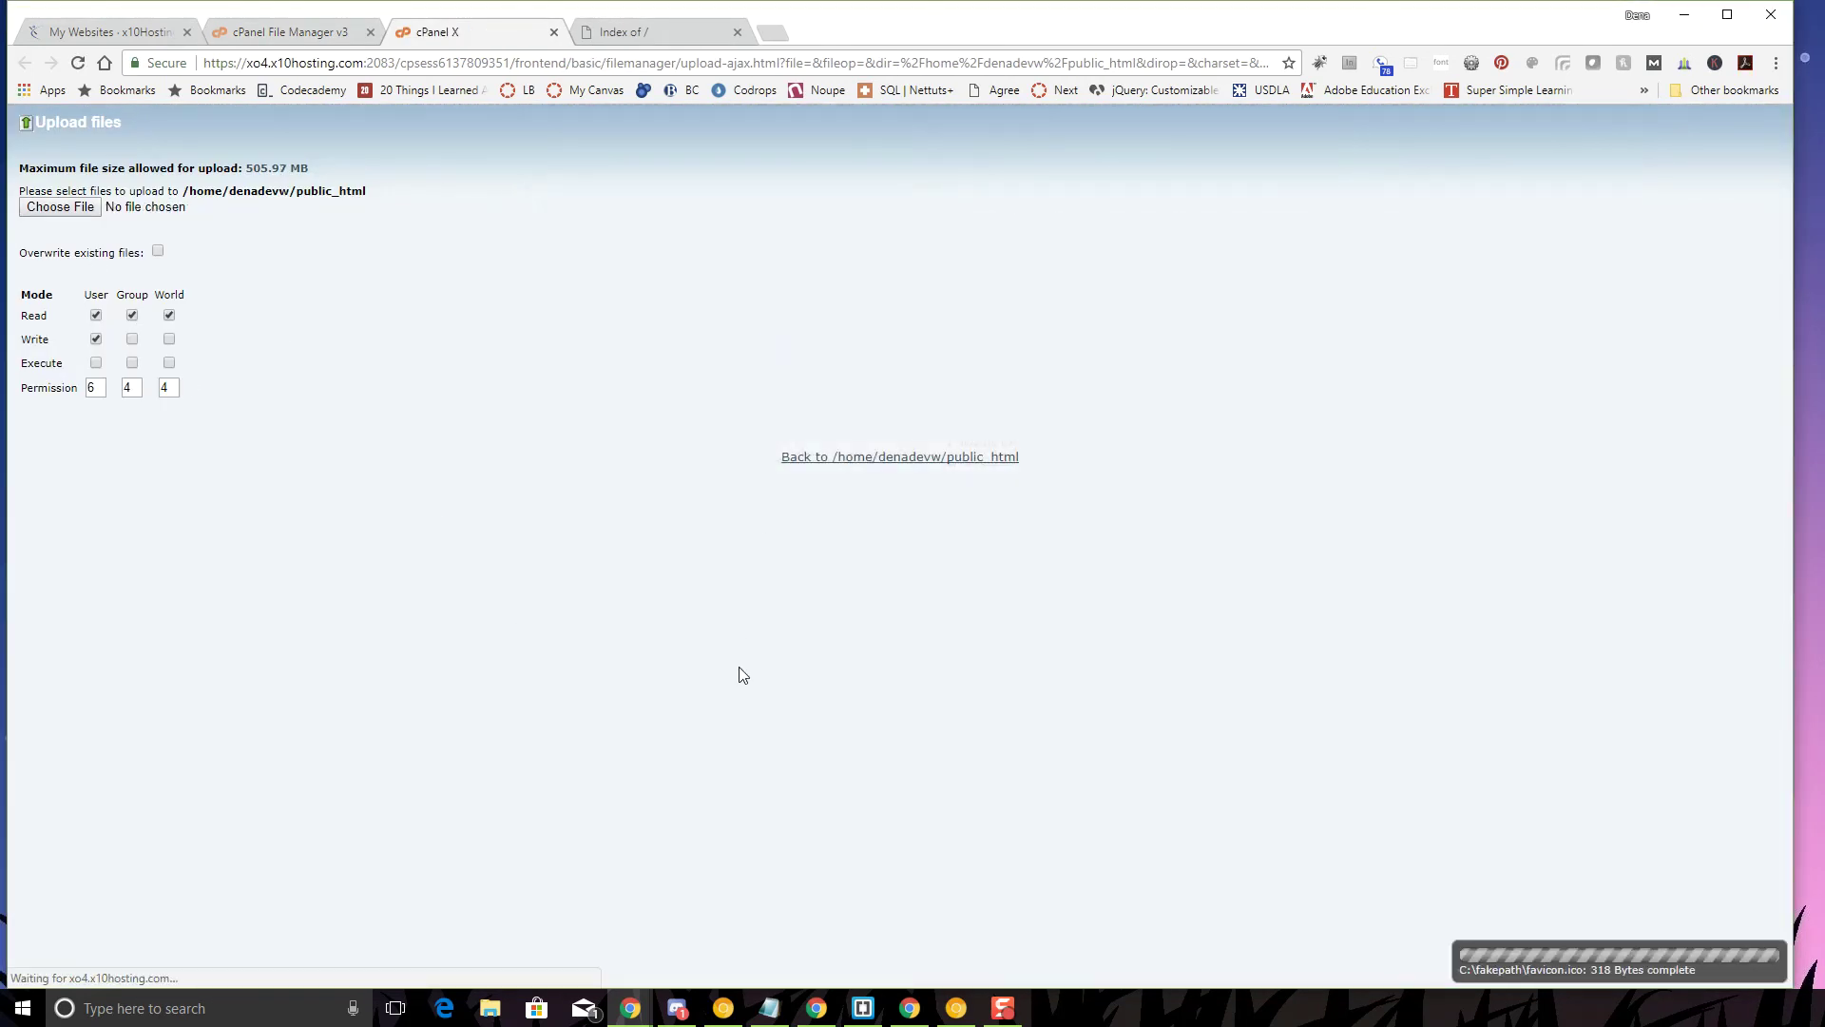
click(660, 43)
Reload the live Index of / until favicon.ico and forms.html appear beside cgi-bin/
click(78, 63)
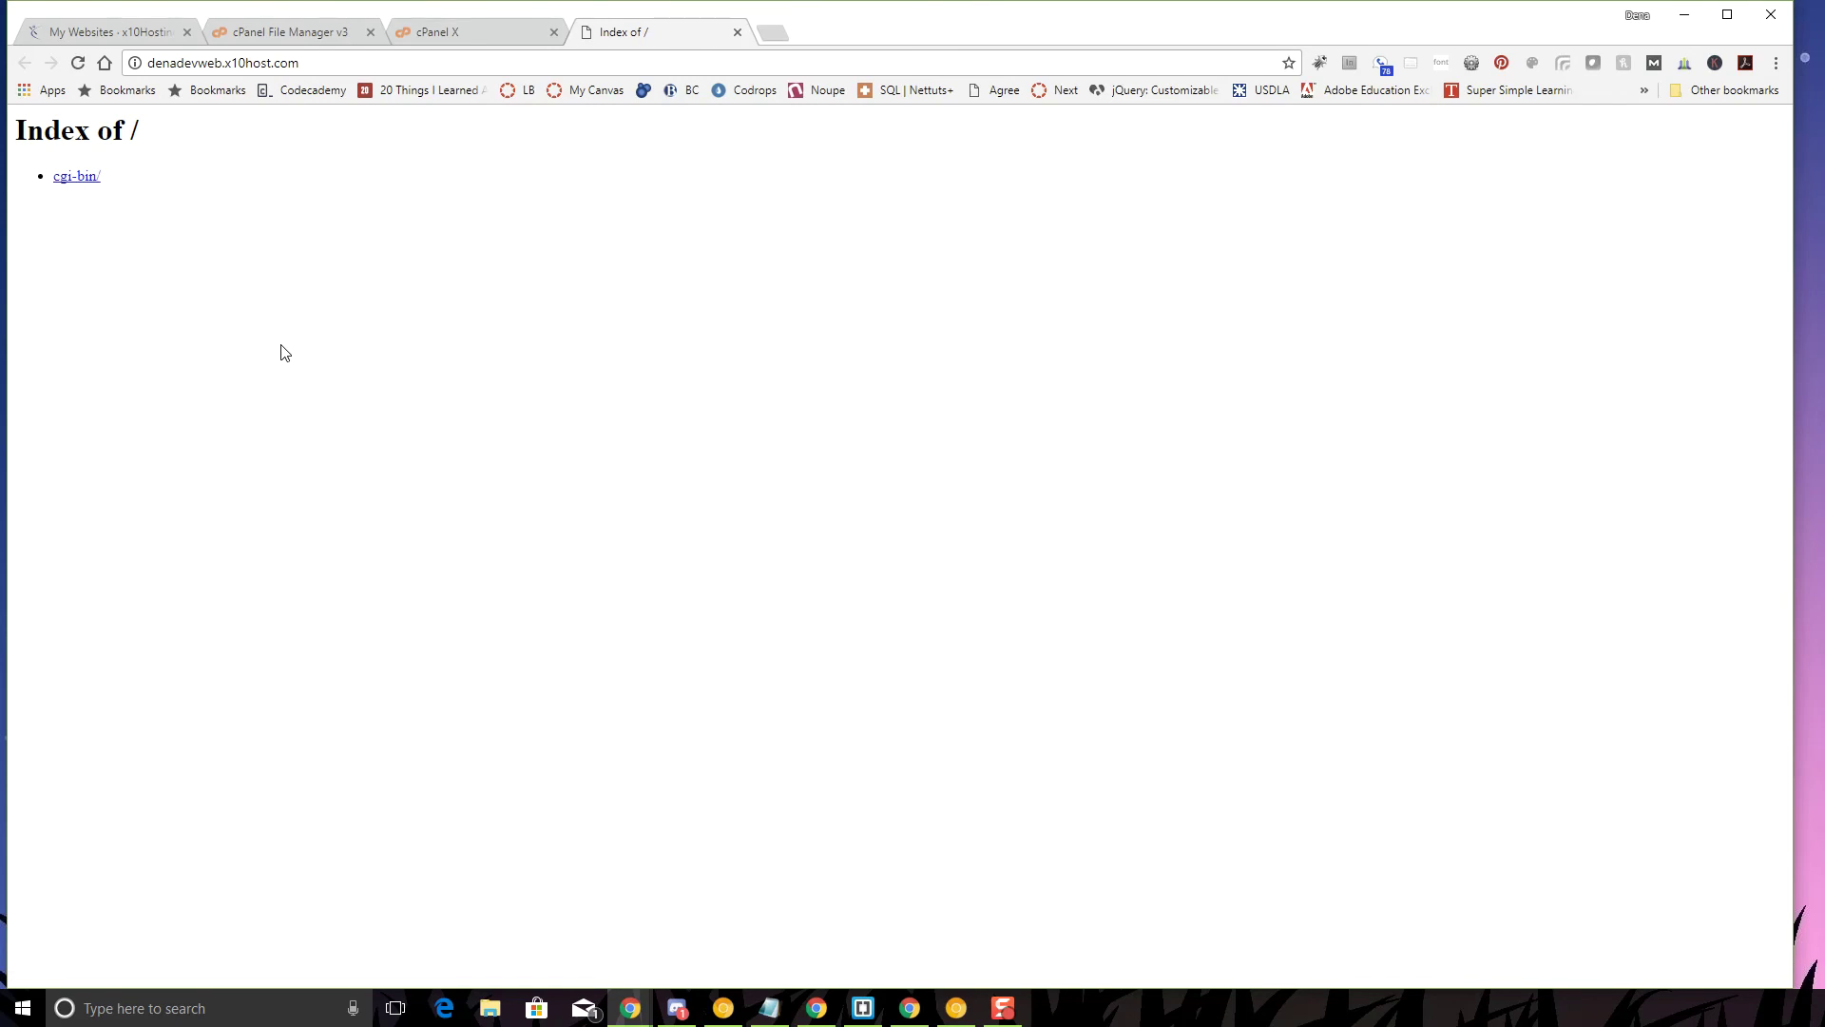
click(78, 63)
Open the live forms.html Working with Forms page and check its URL on the site's domain
click(94, 211)
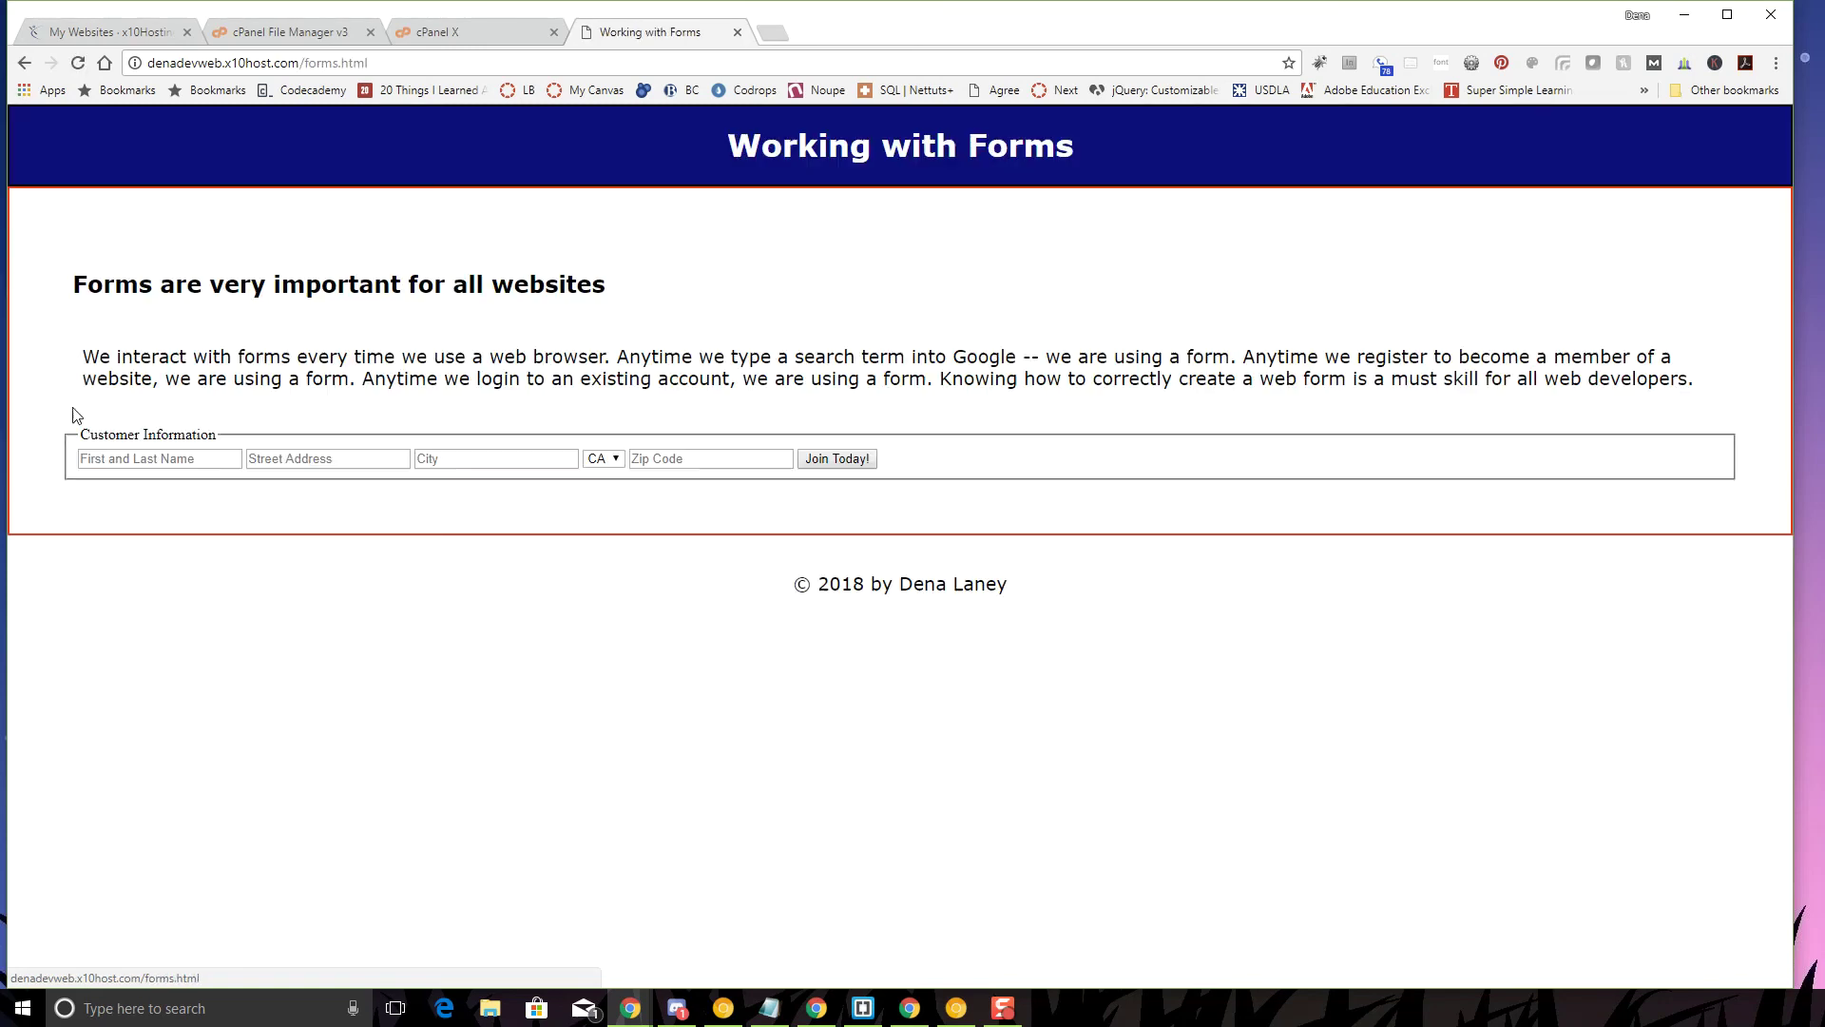
drag(1793, 340, 1798, 294)
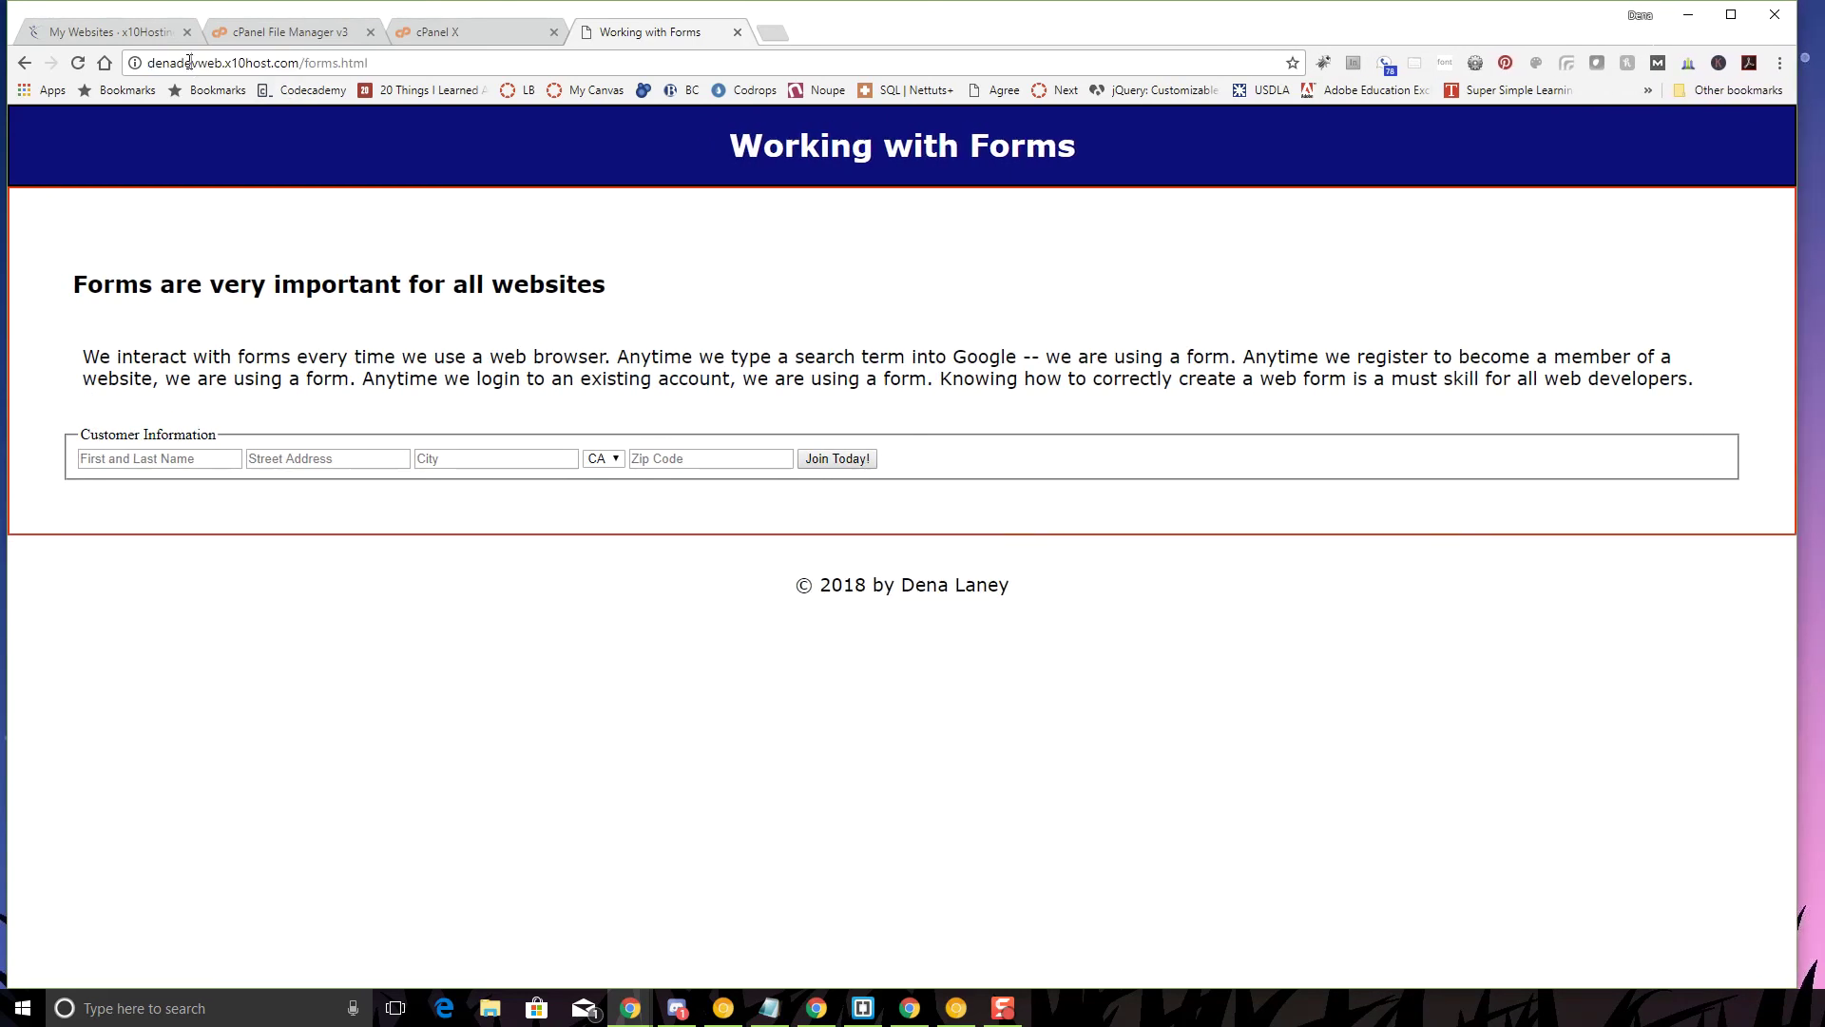
drag(149, 64, 293, 63)
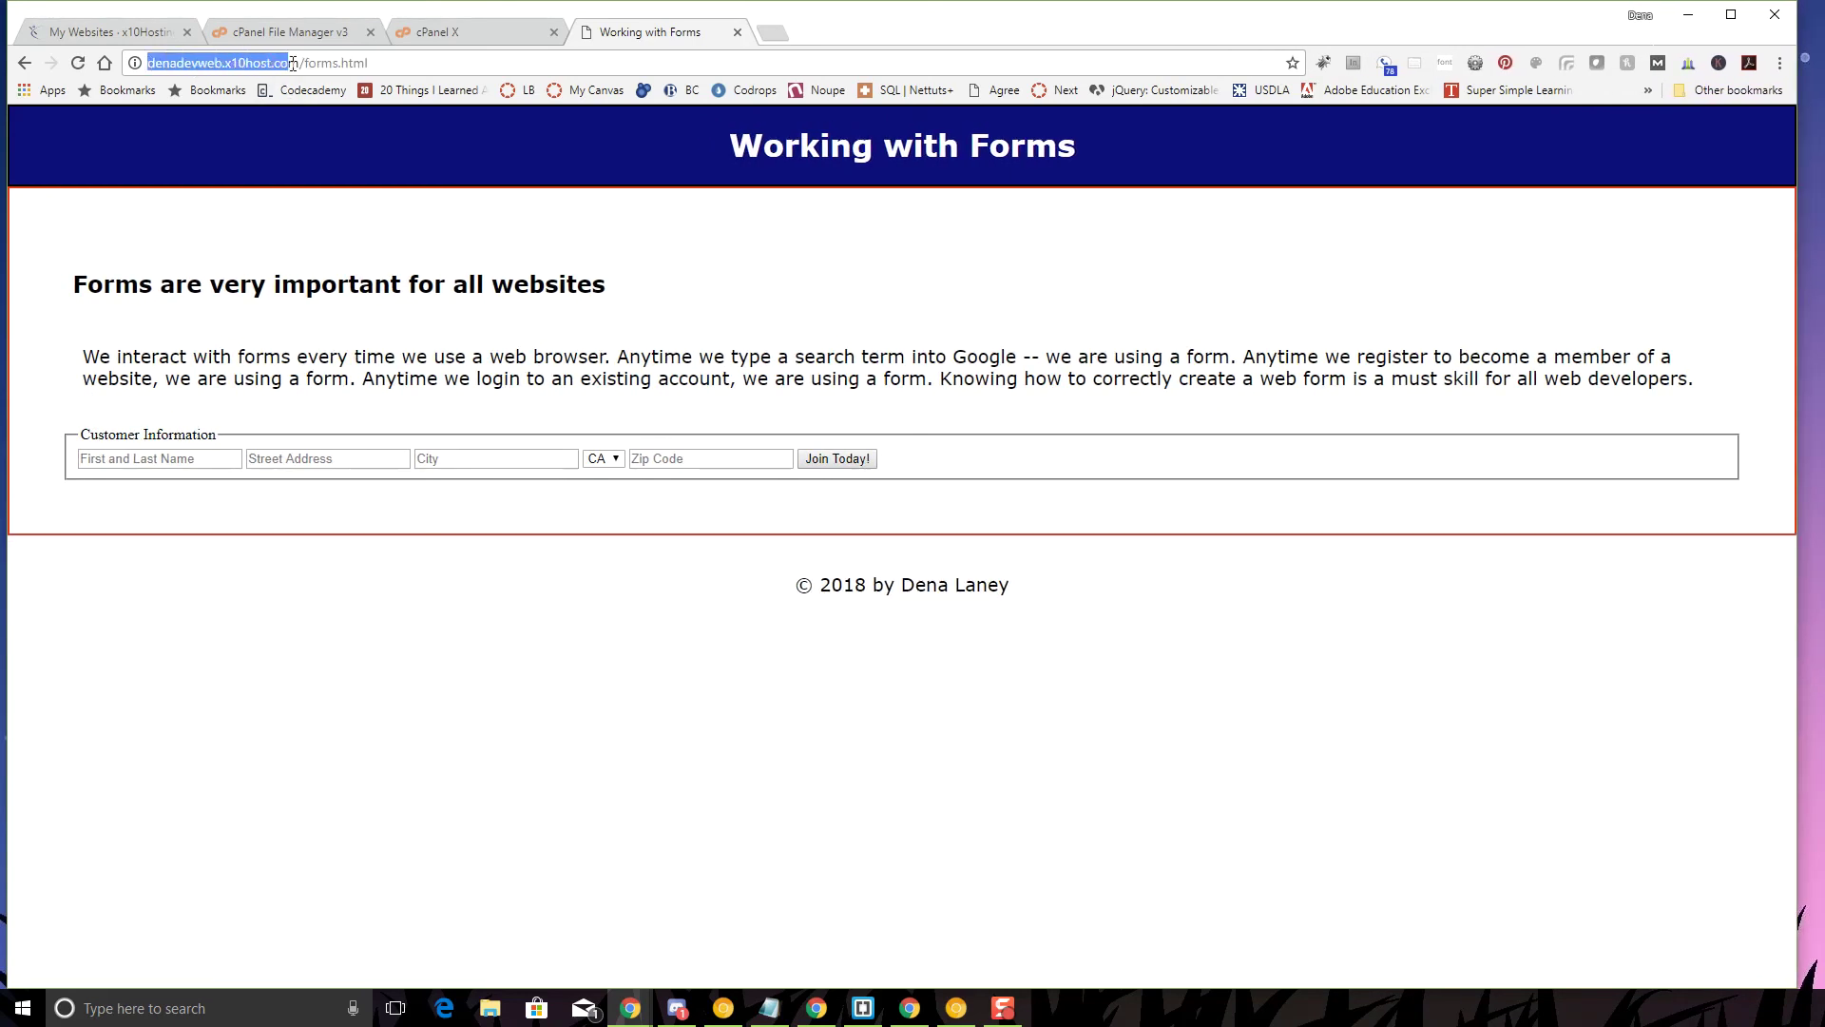
click(427, 67)
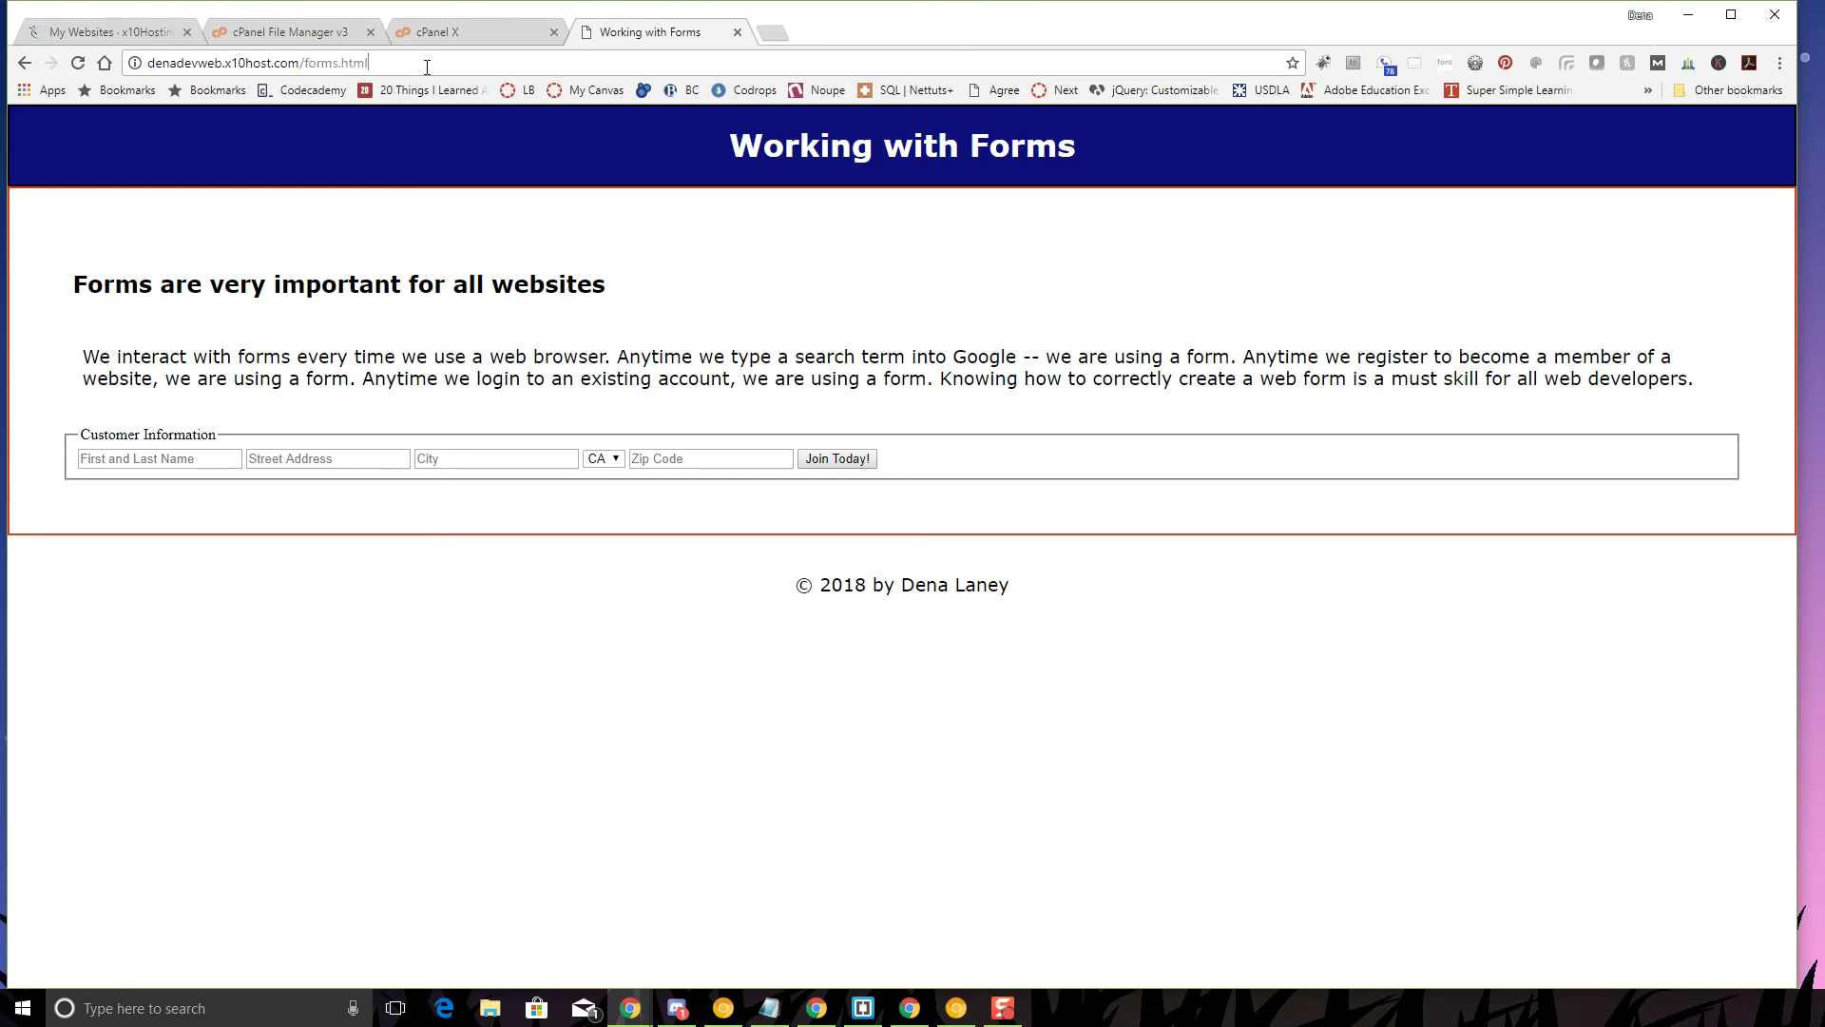
click(498, 35)
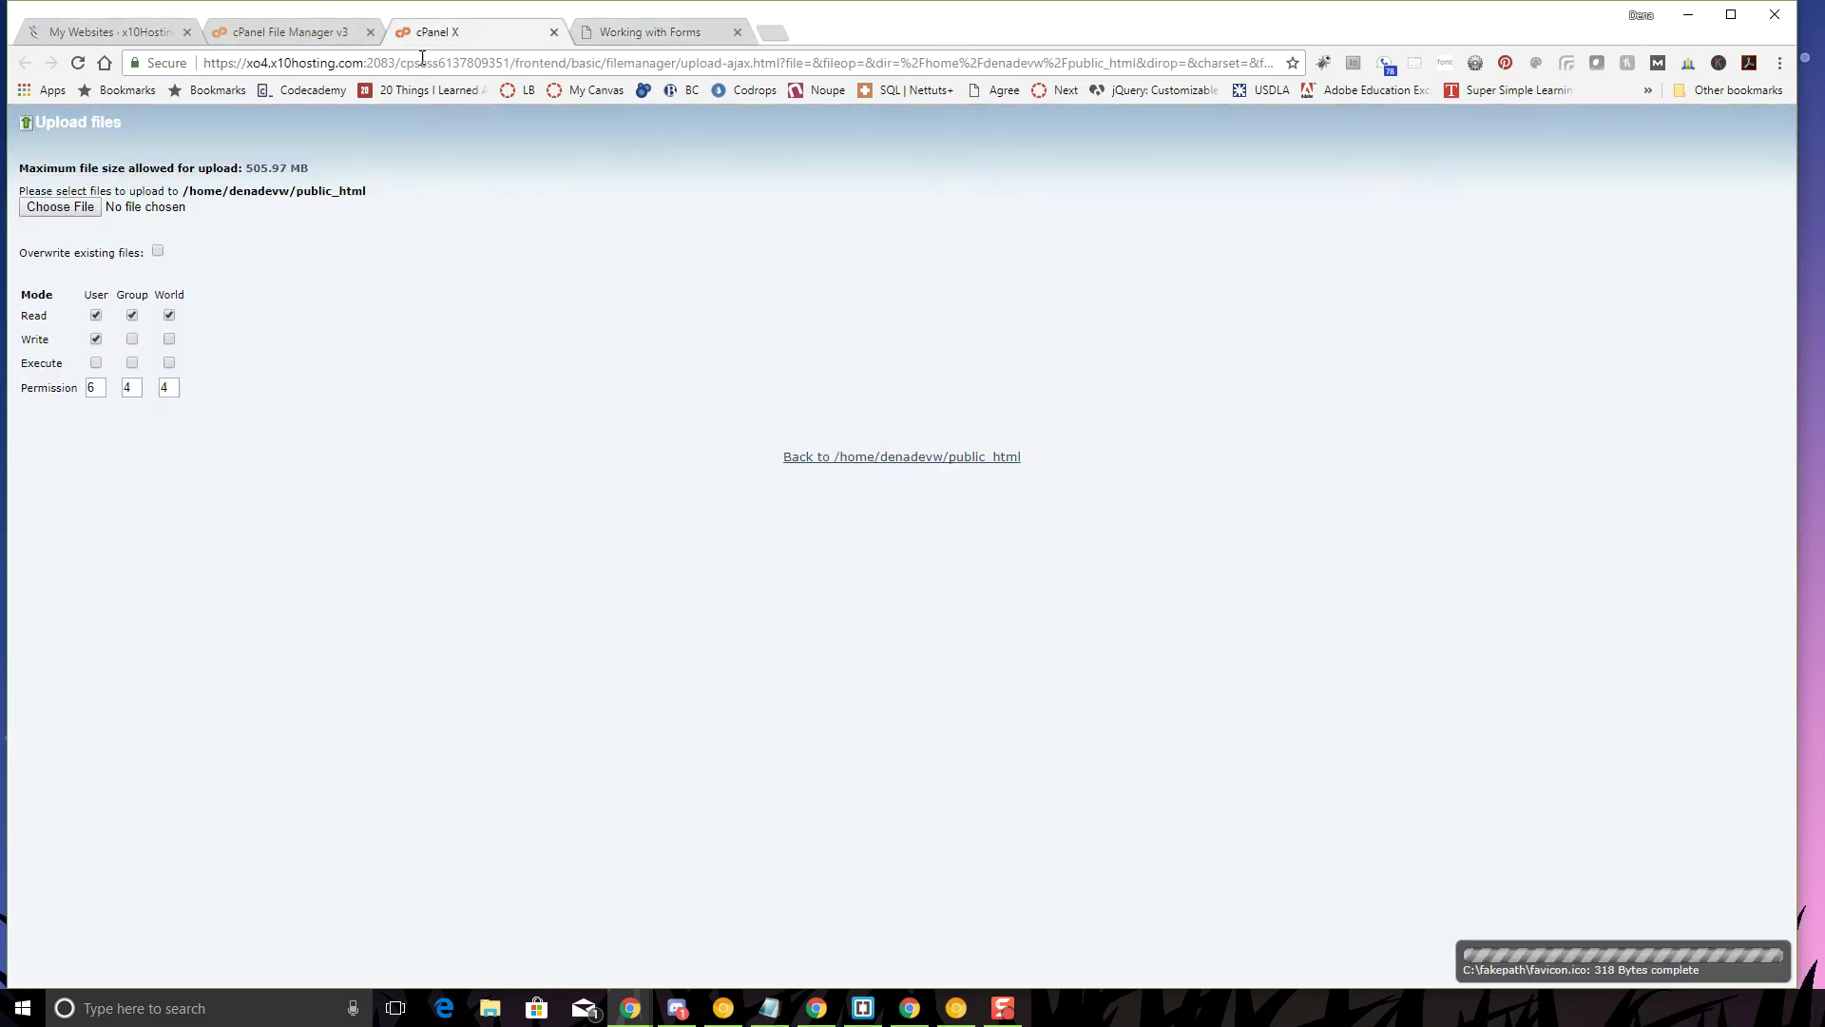
In the File Manager, make a new folder named webproject4 inside public_html
click(326, 35)
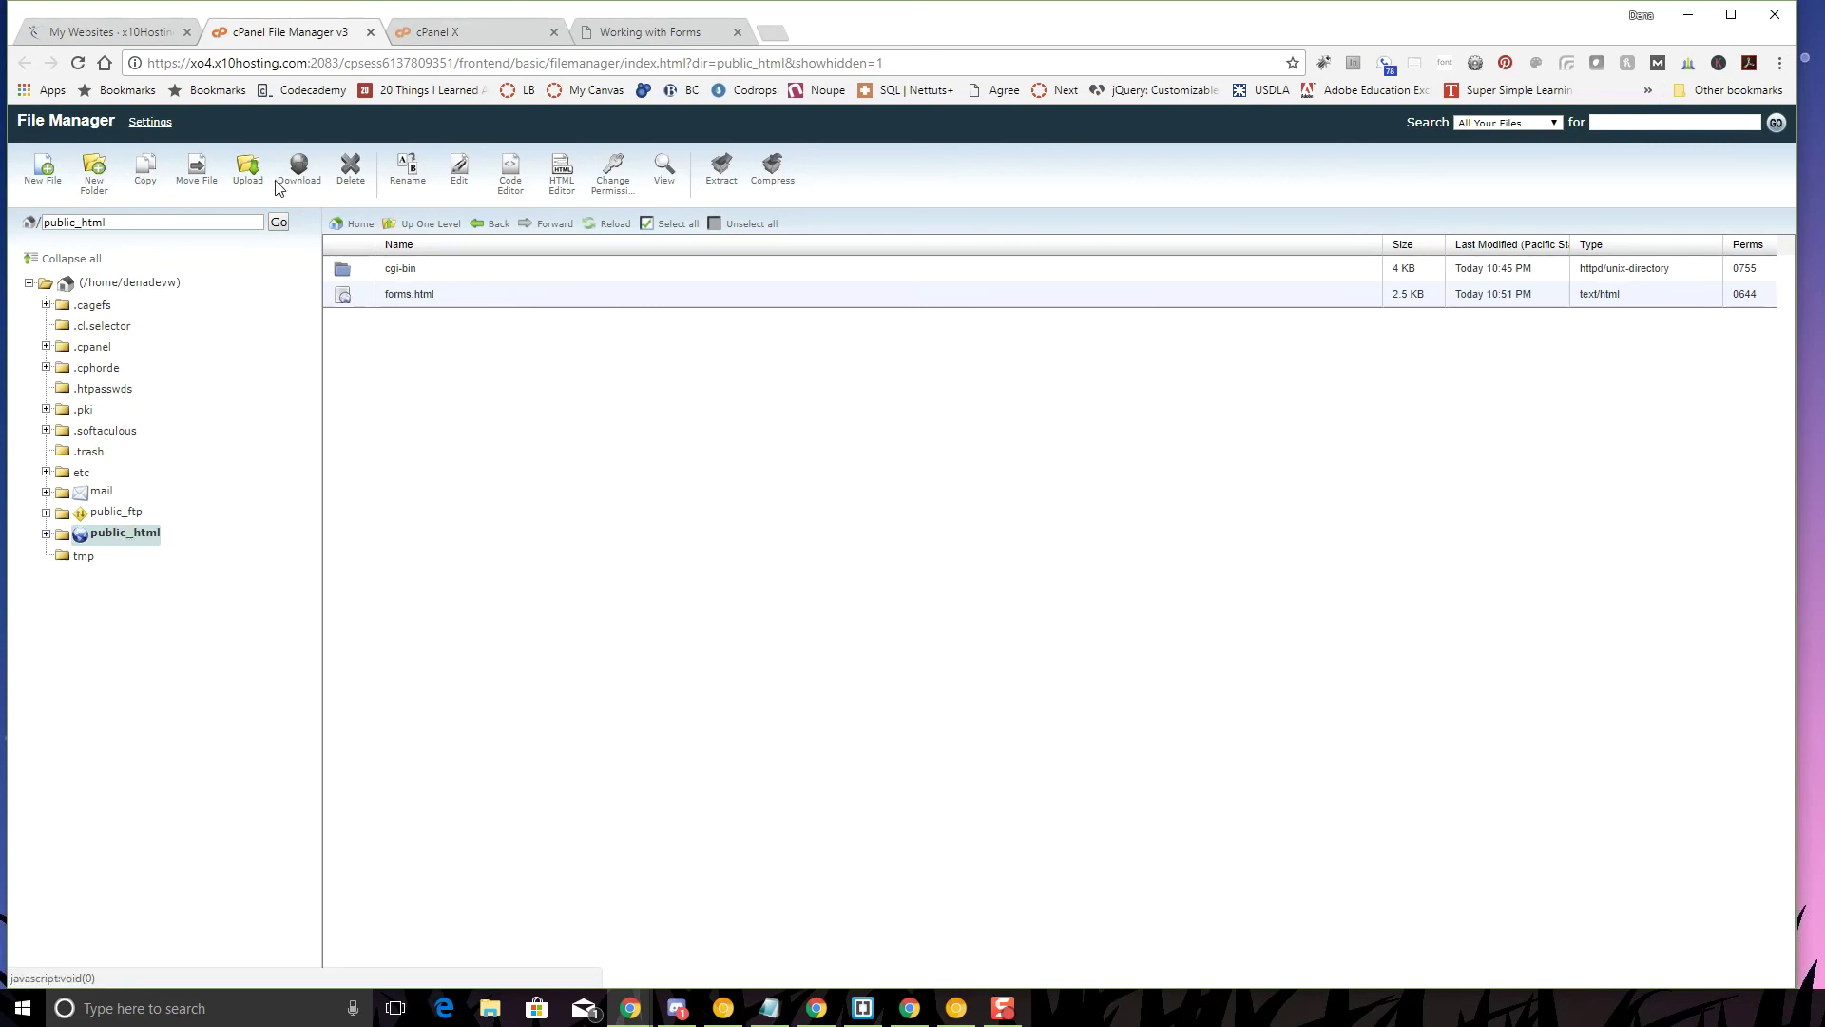
click(94, 176)
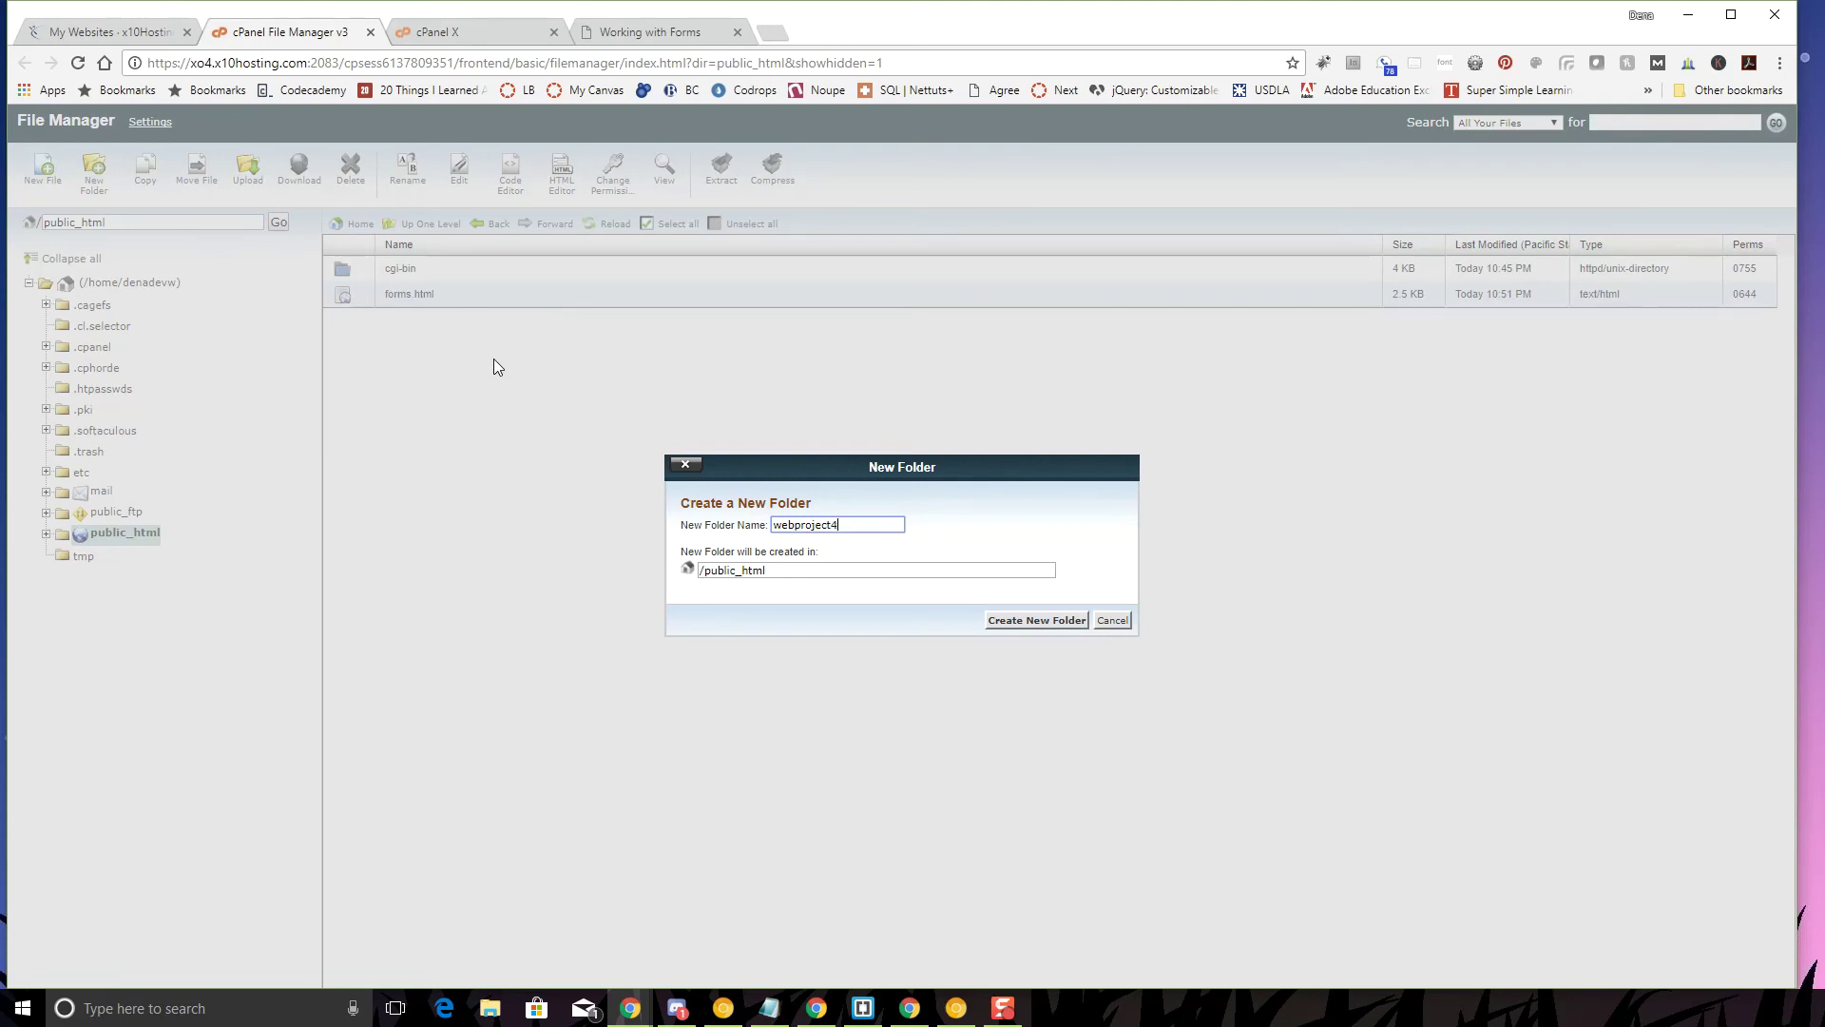
click(1007, 618)
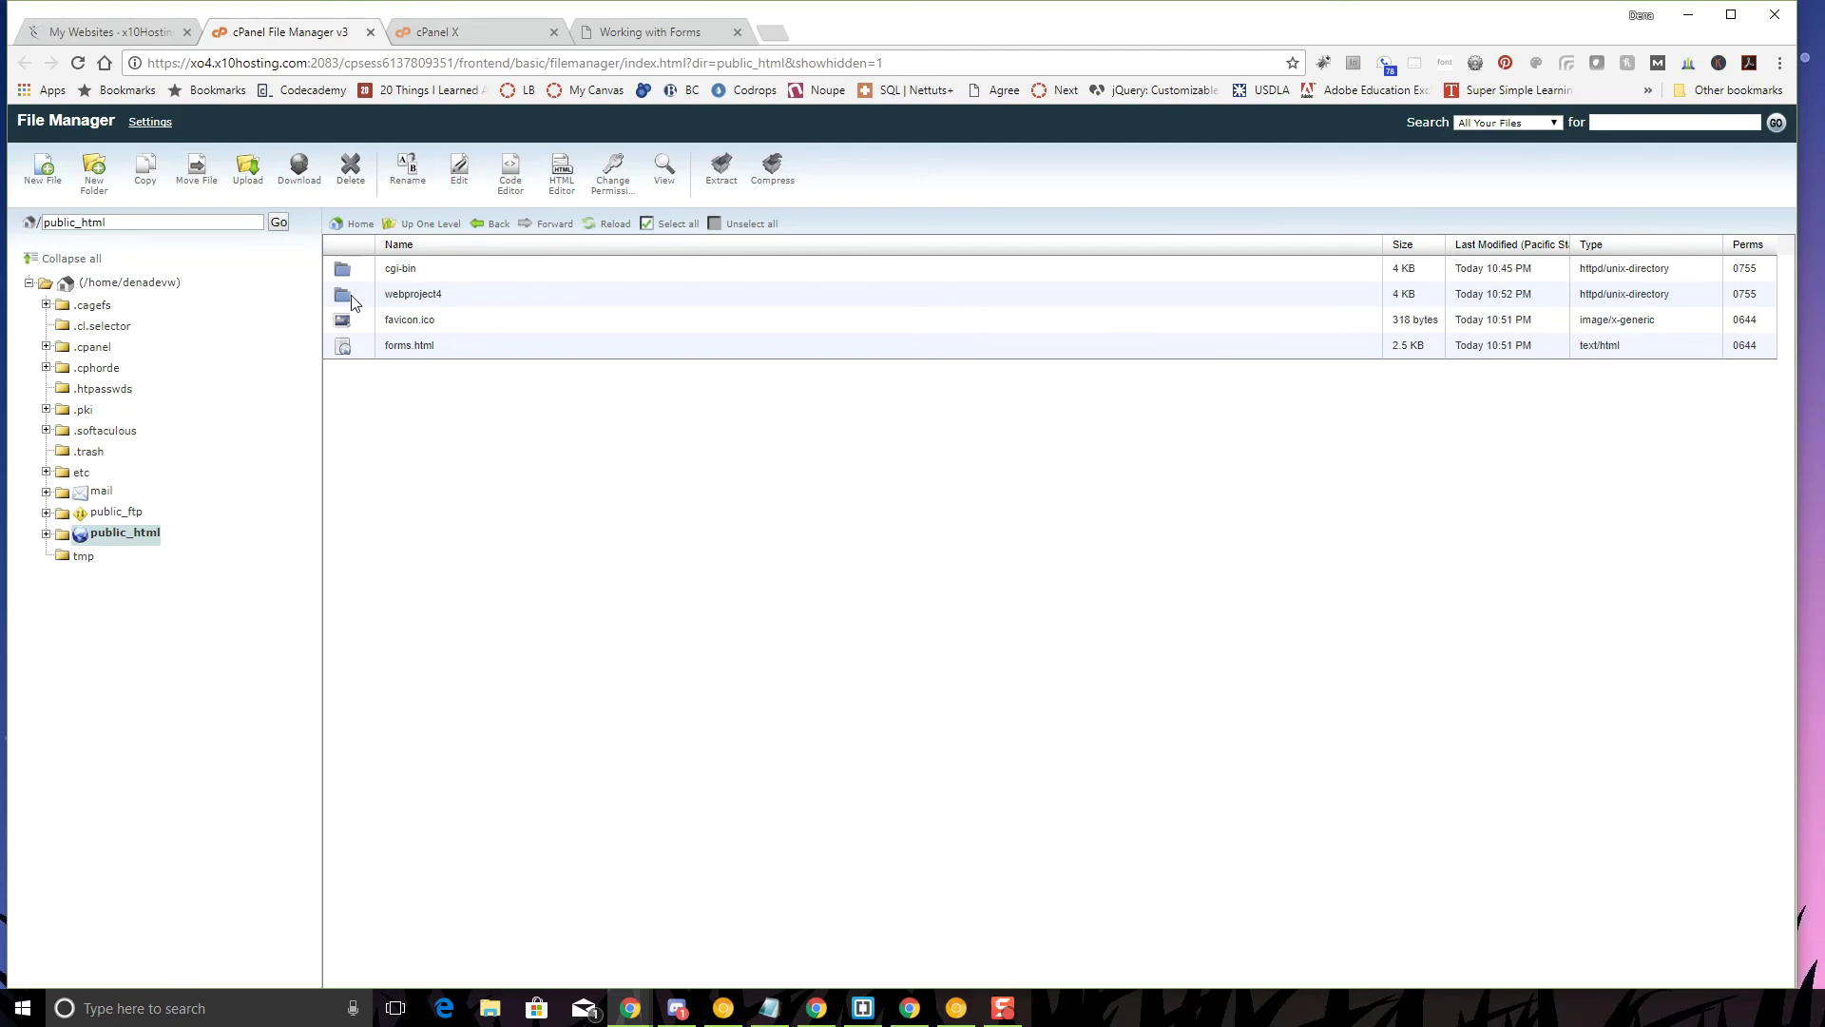
Open webproject4 in File Manager, then reload the live site index until webproject4/ appears and open it
double_click(343, 303)
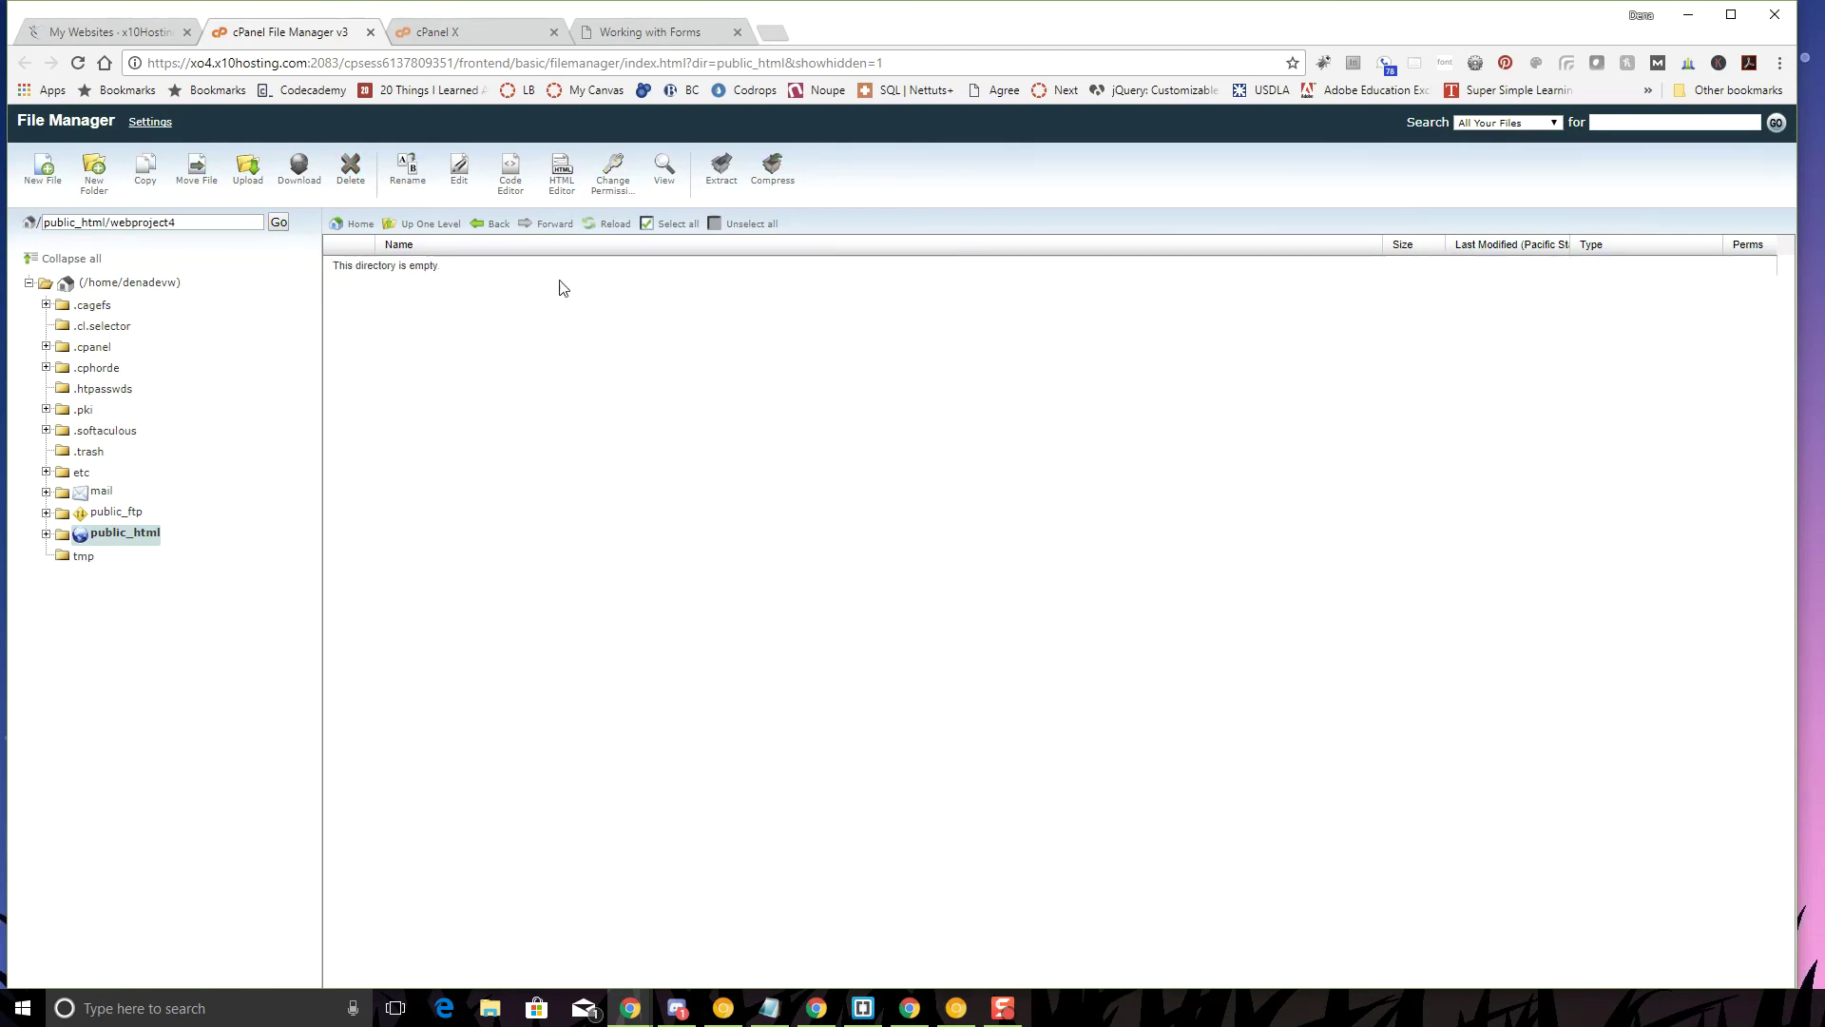
click(642, 33)
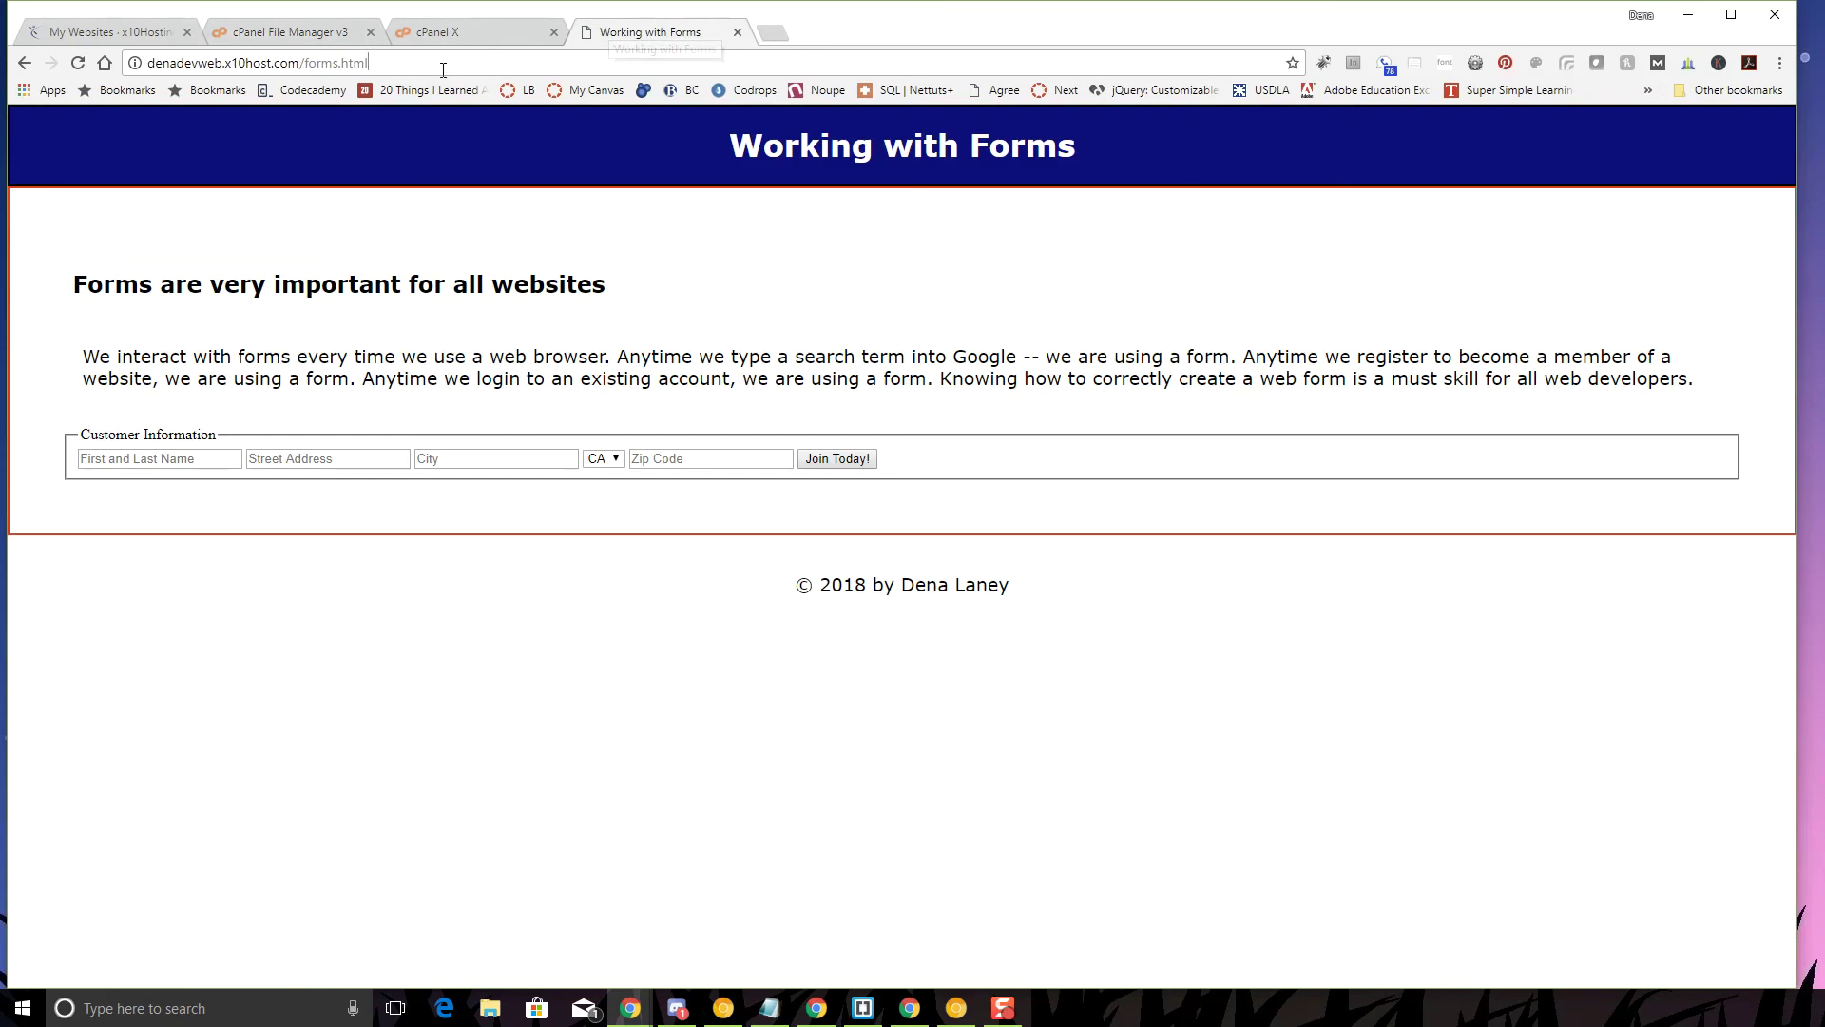
click(26, 69)
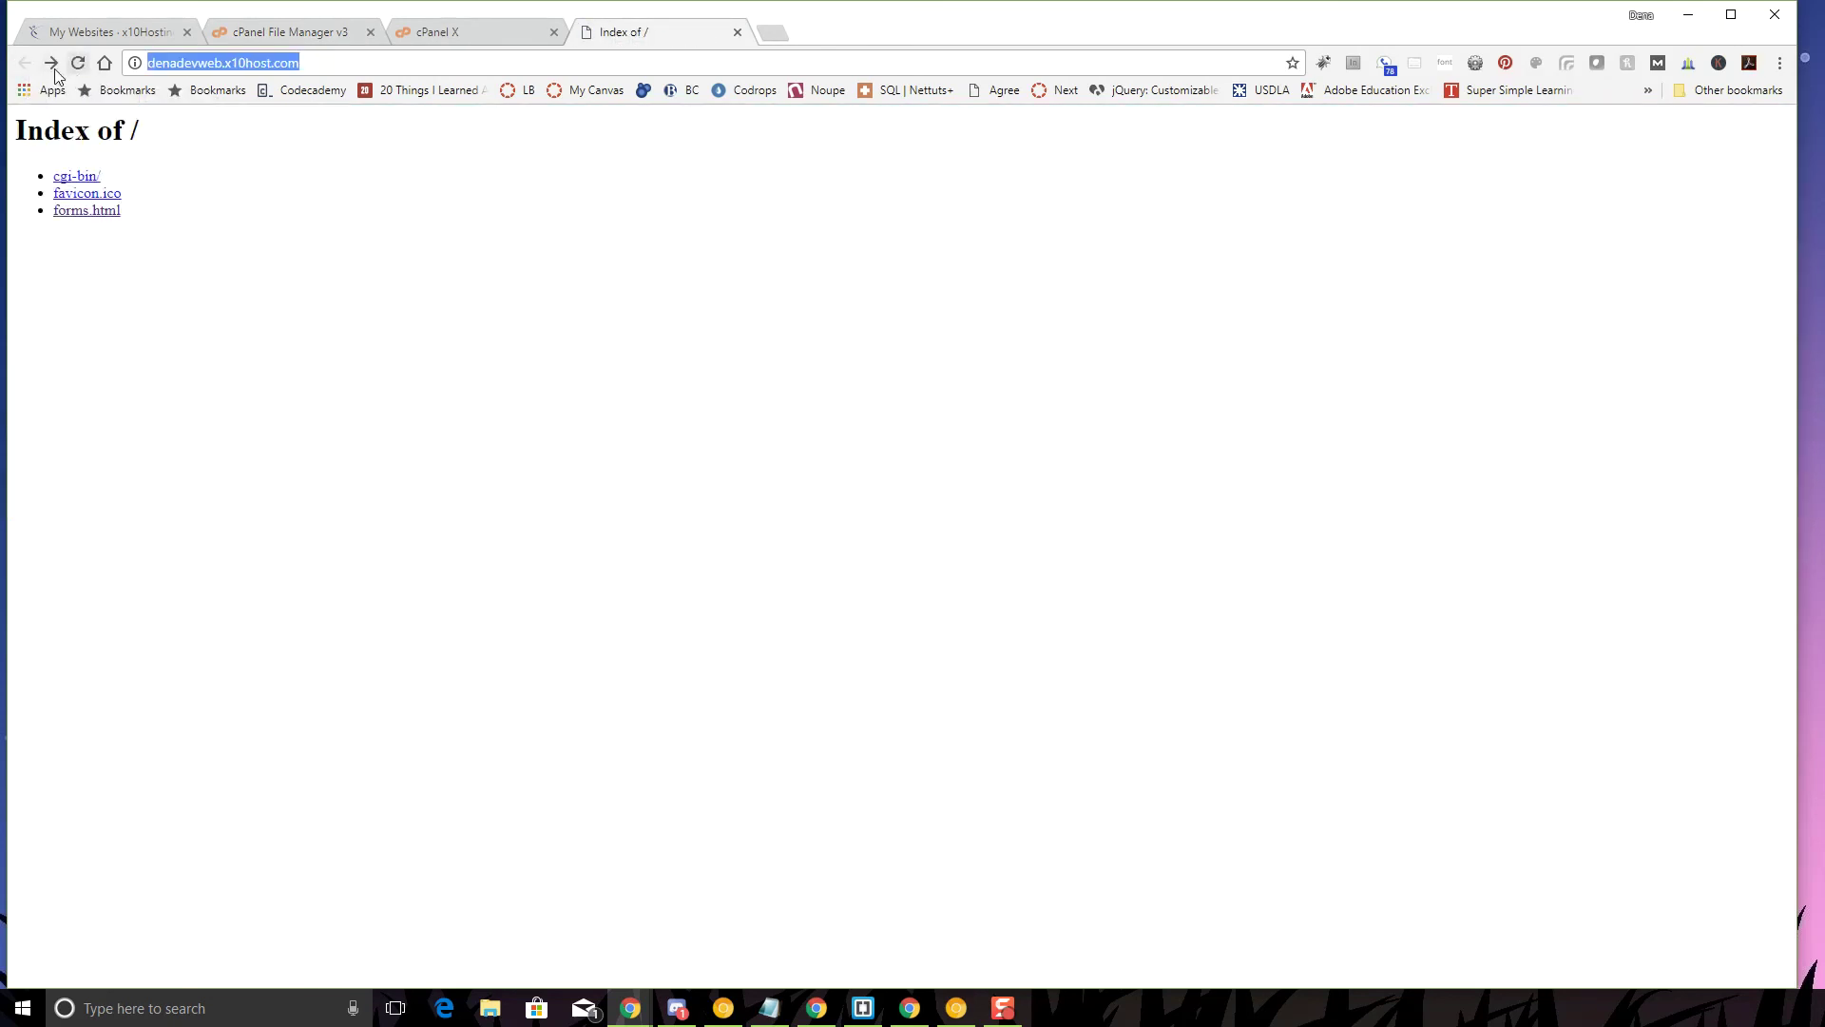
click(79, 64)
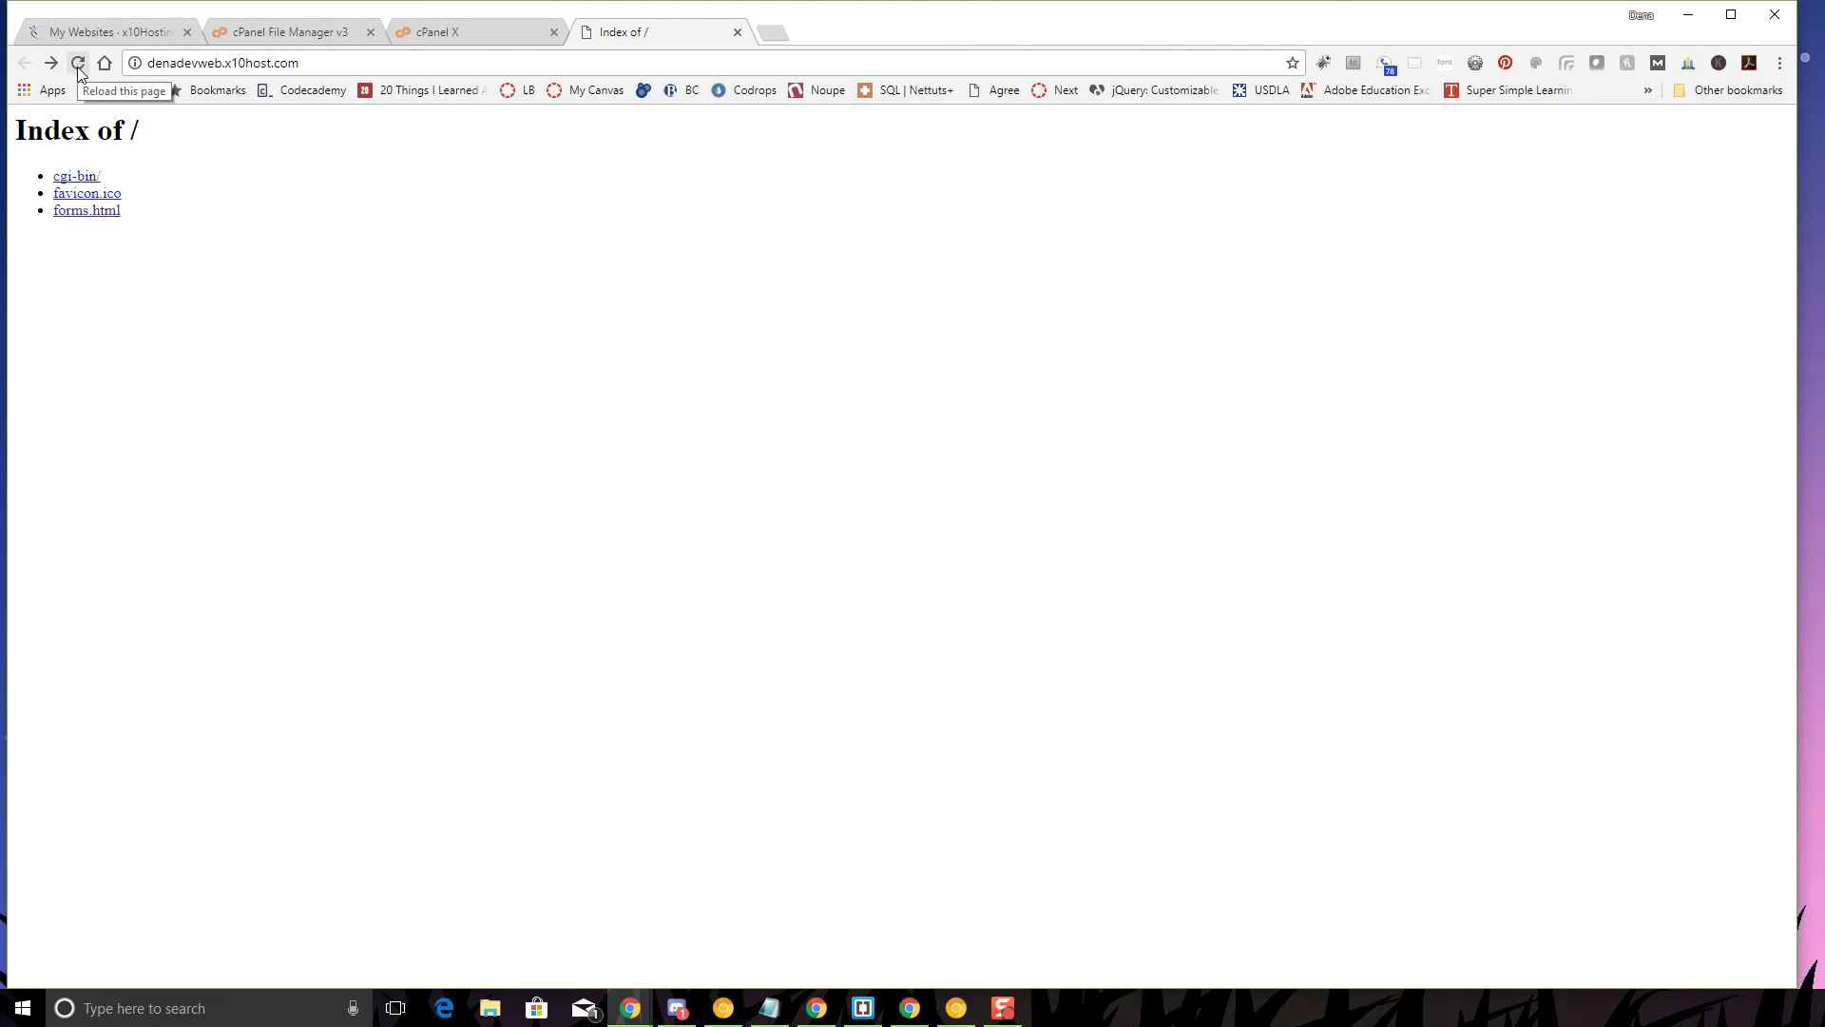
click(79, 69)
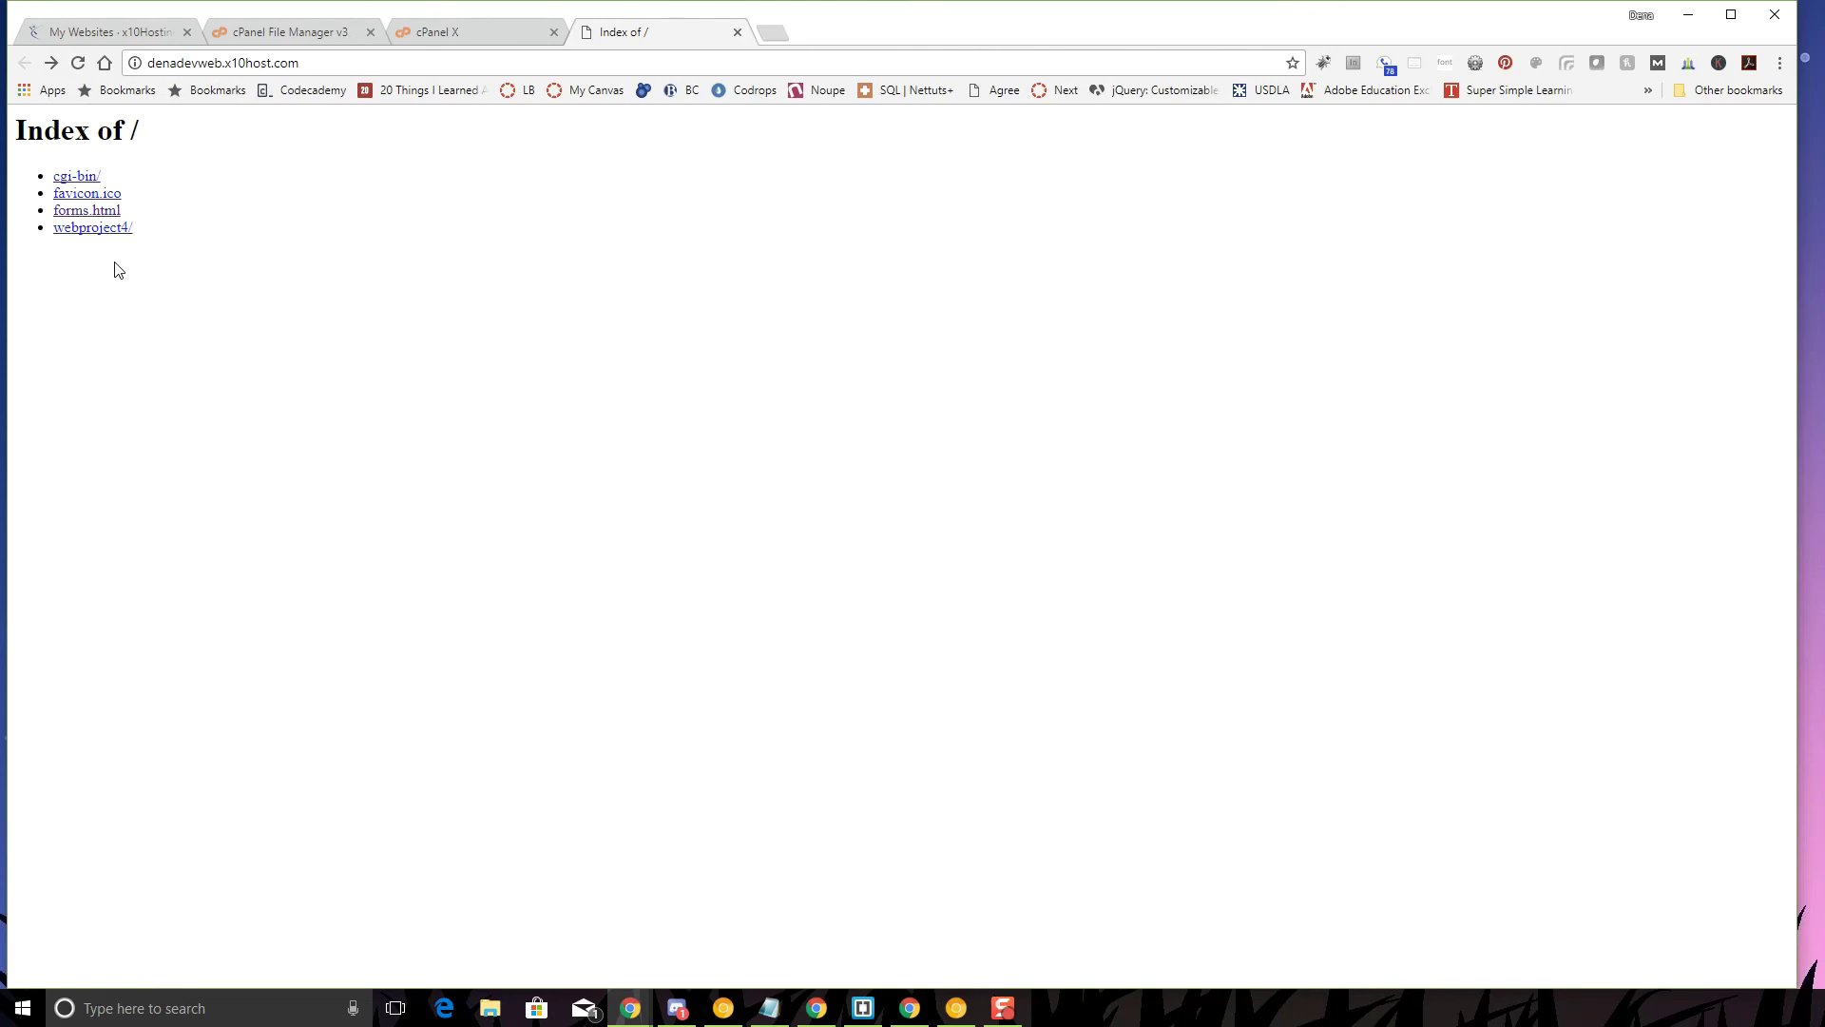
click(89, 232)
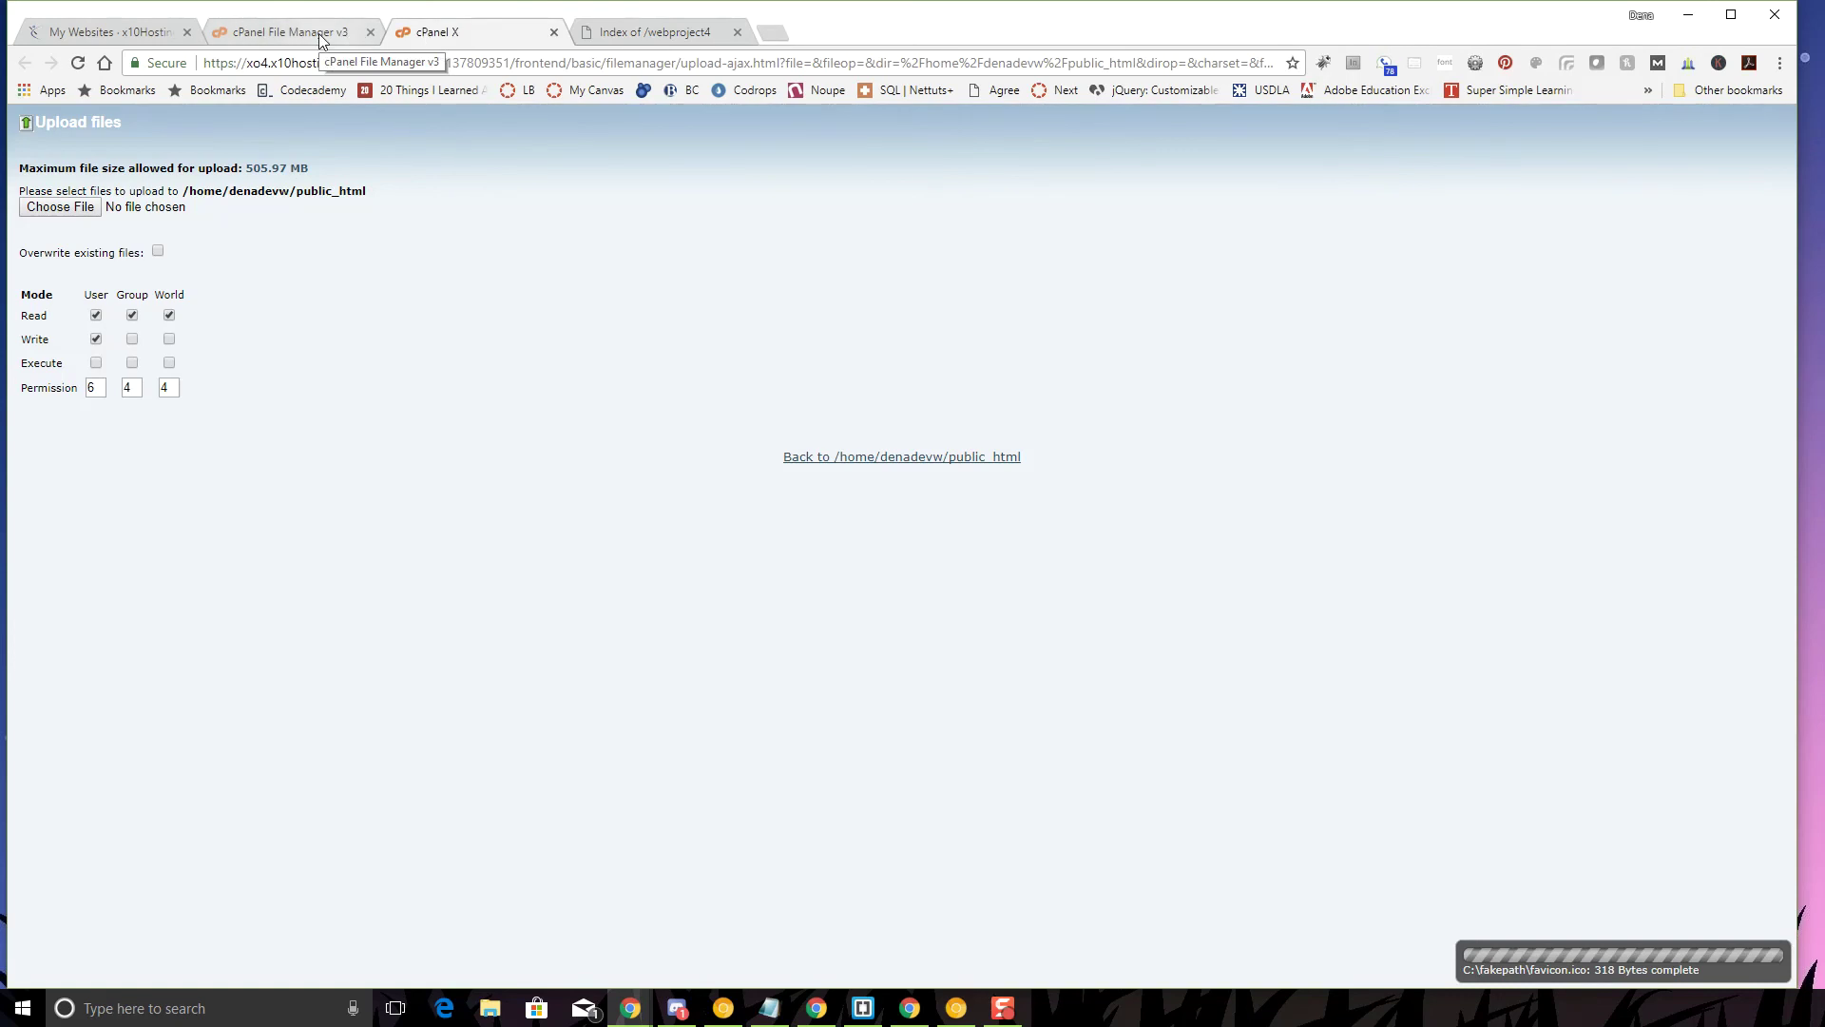
Back in File Manager, list public_html and open the webproject4 folder
click(300, 34)
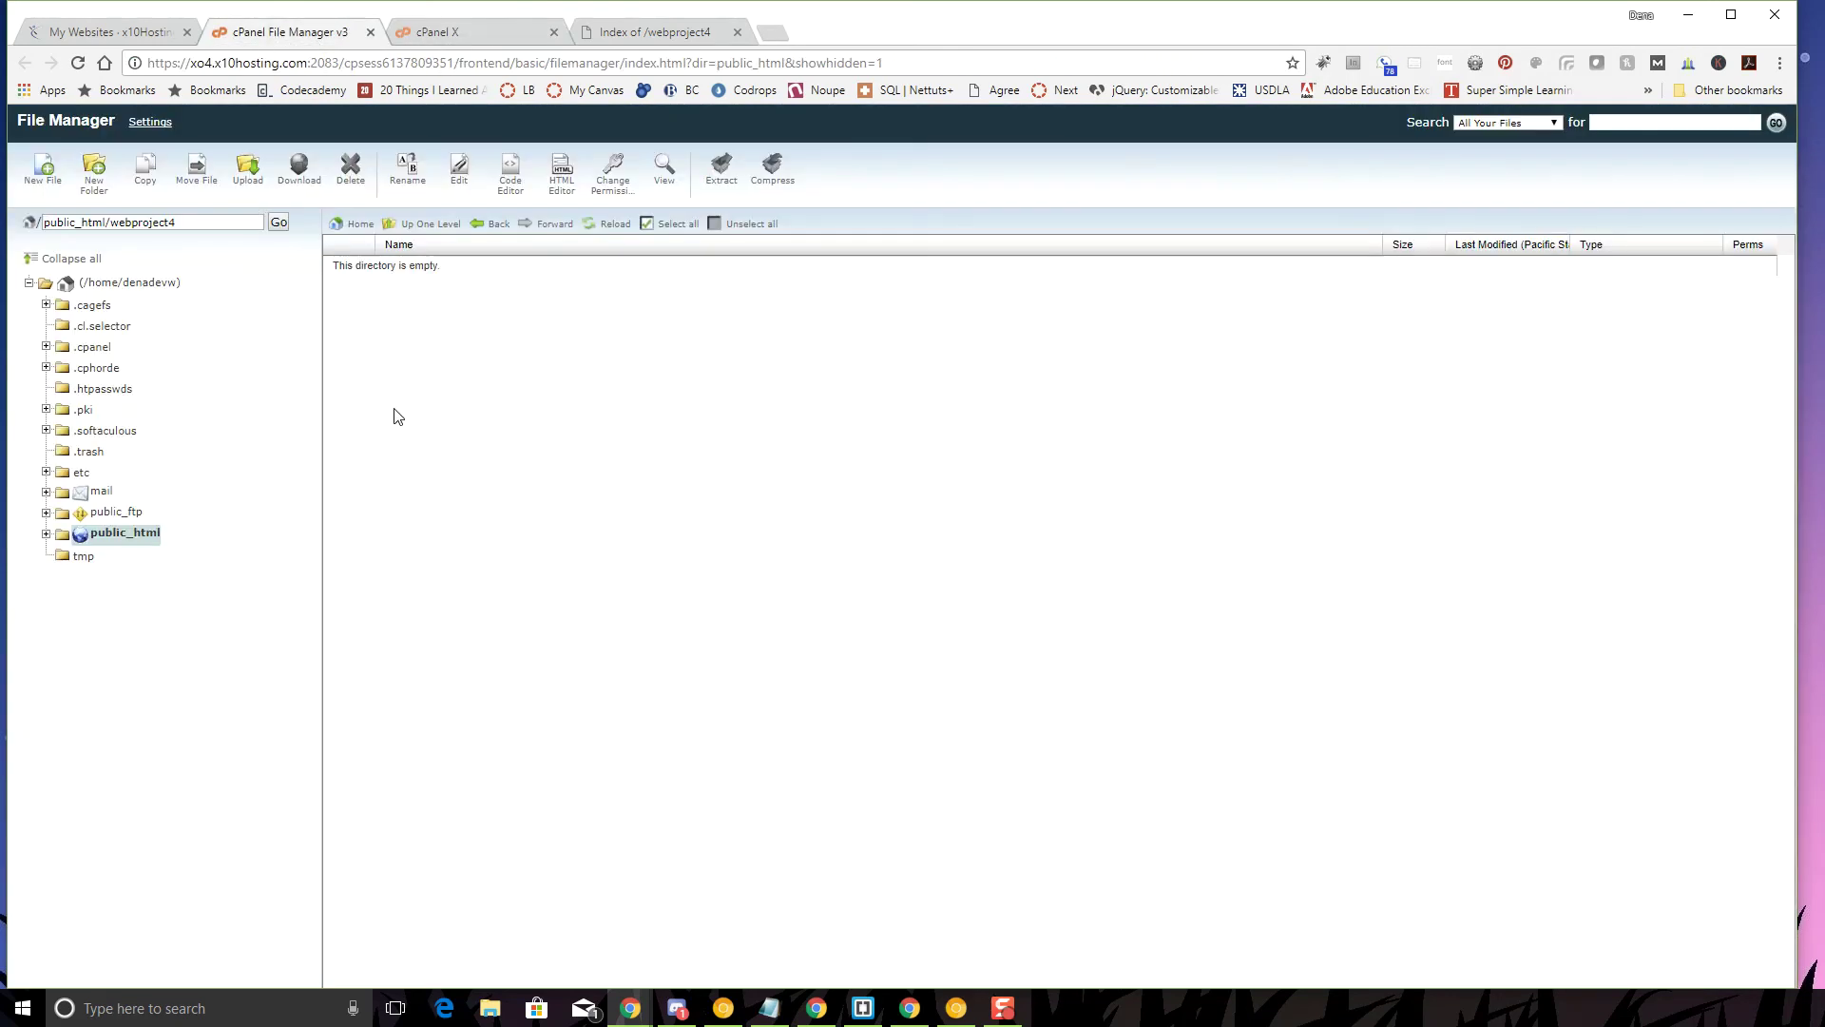
click(110, 538)
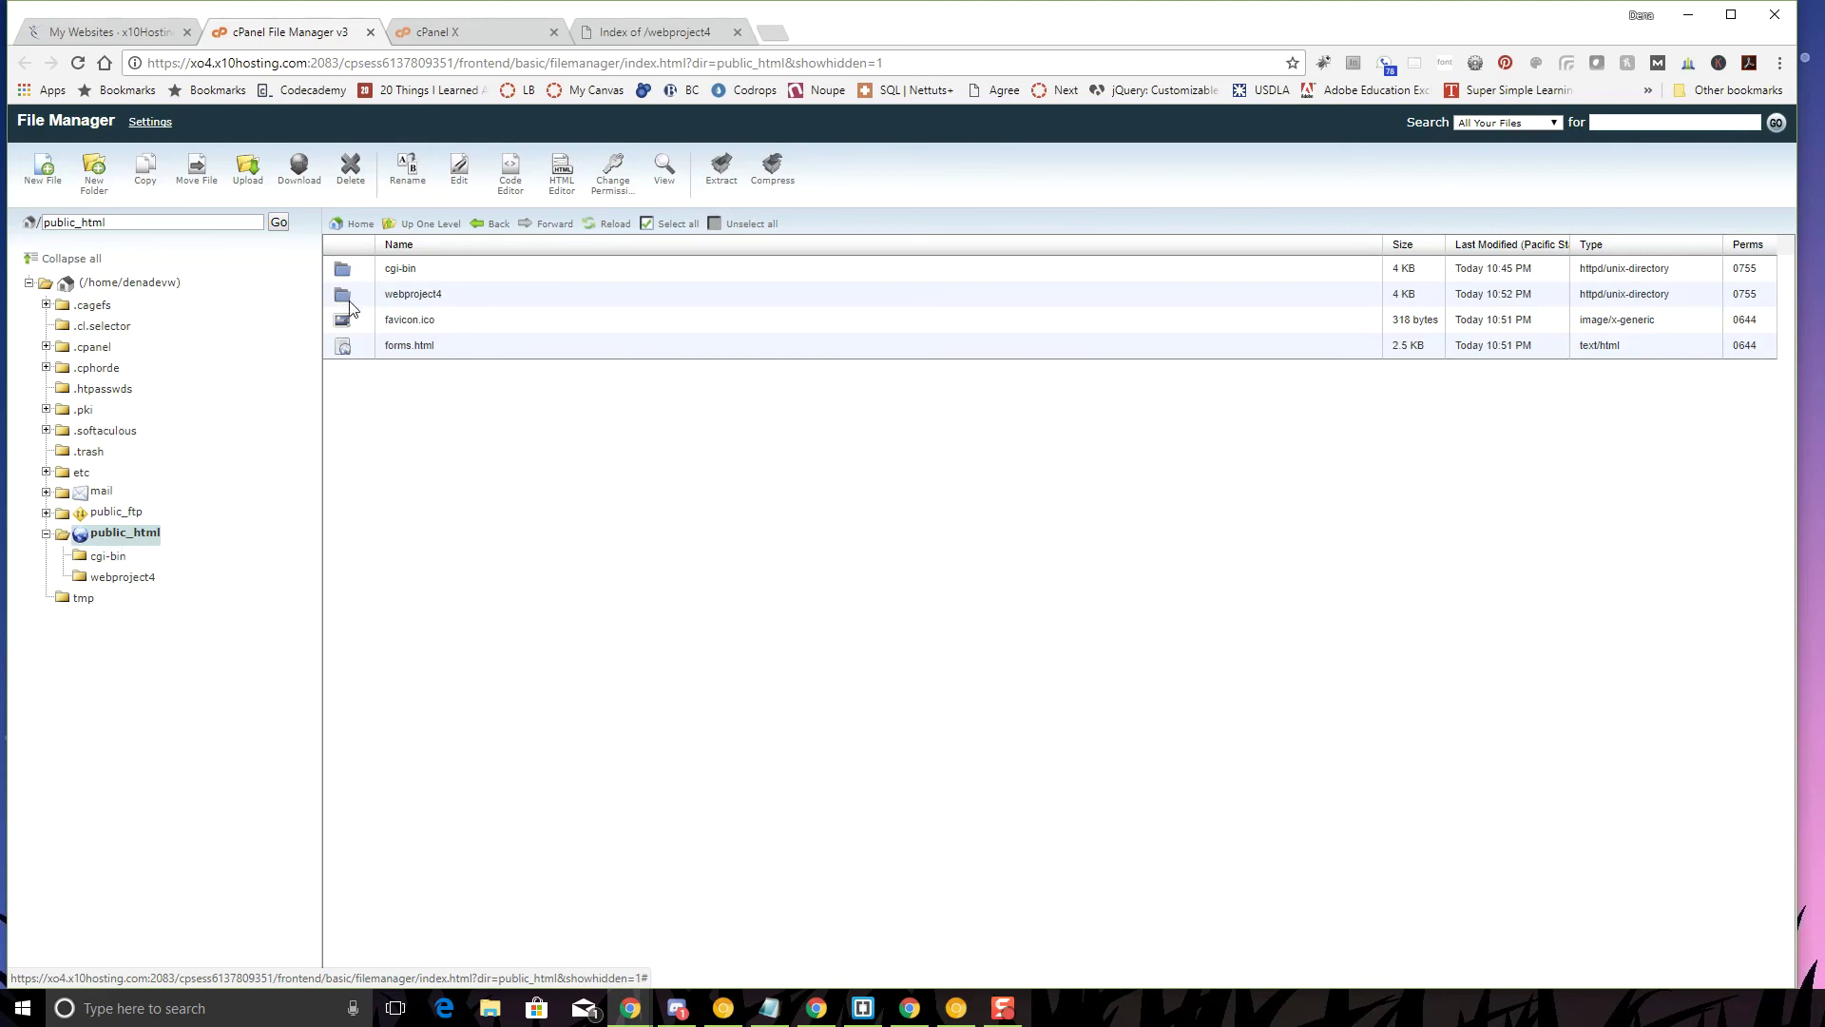
double_click(349, 306)
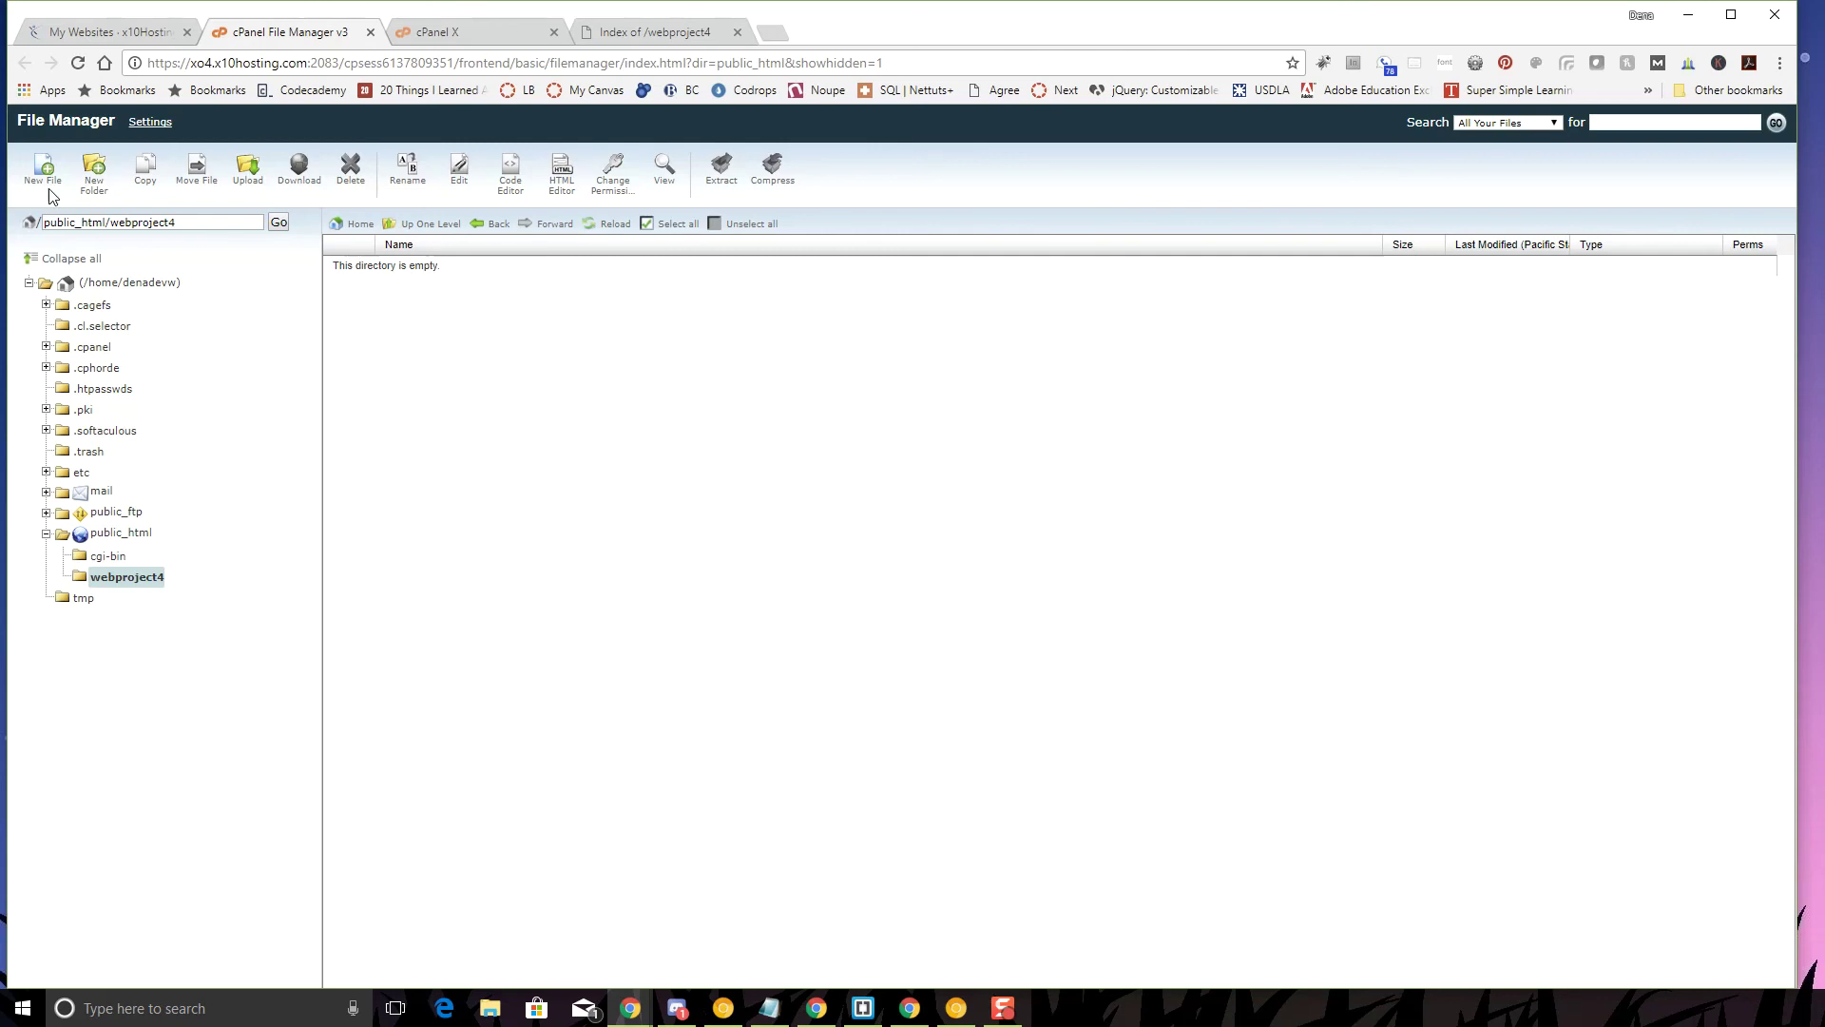
Bring up the webproject4 upload page and file picker, then cancel without uploading anything
click(247, 181)
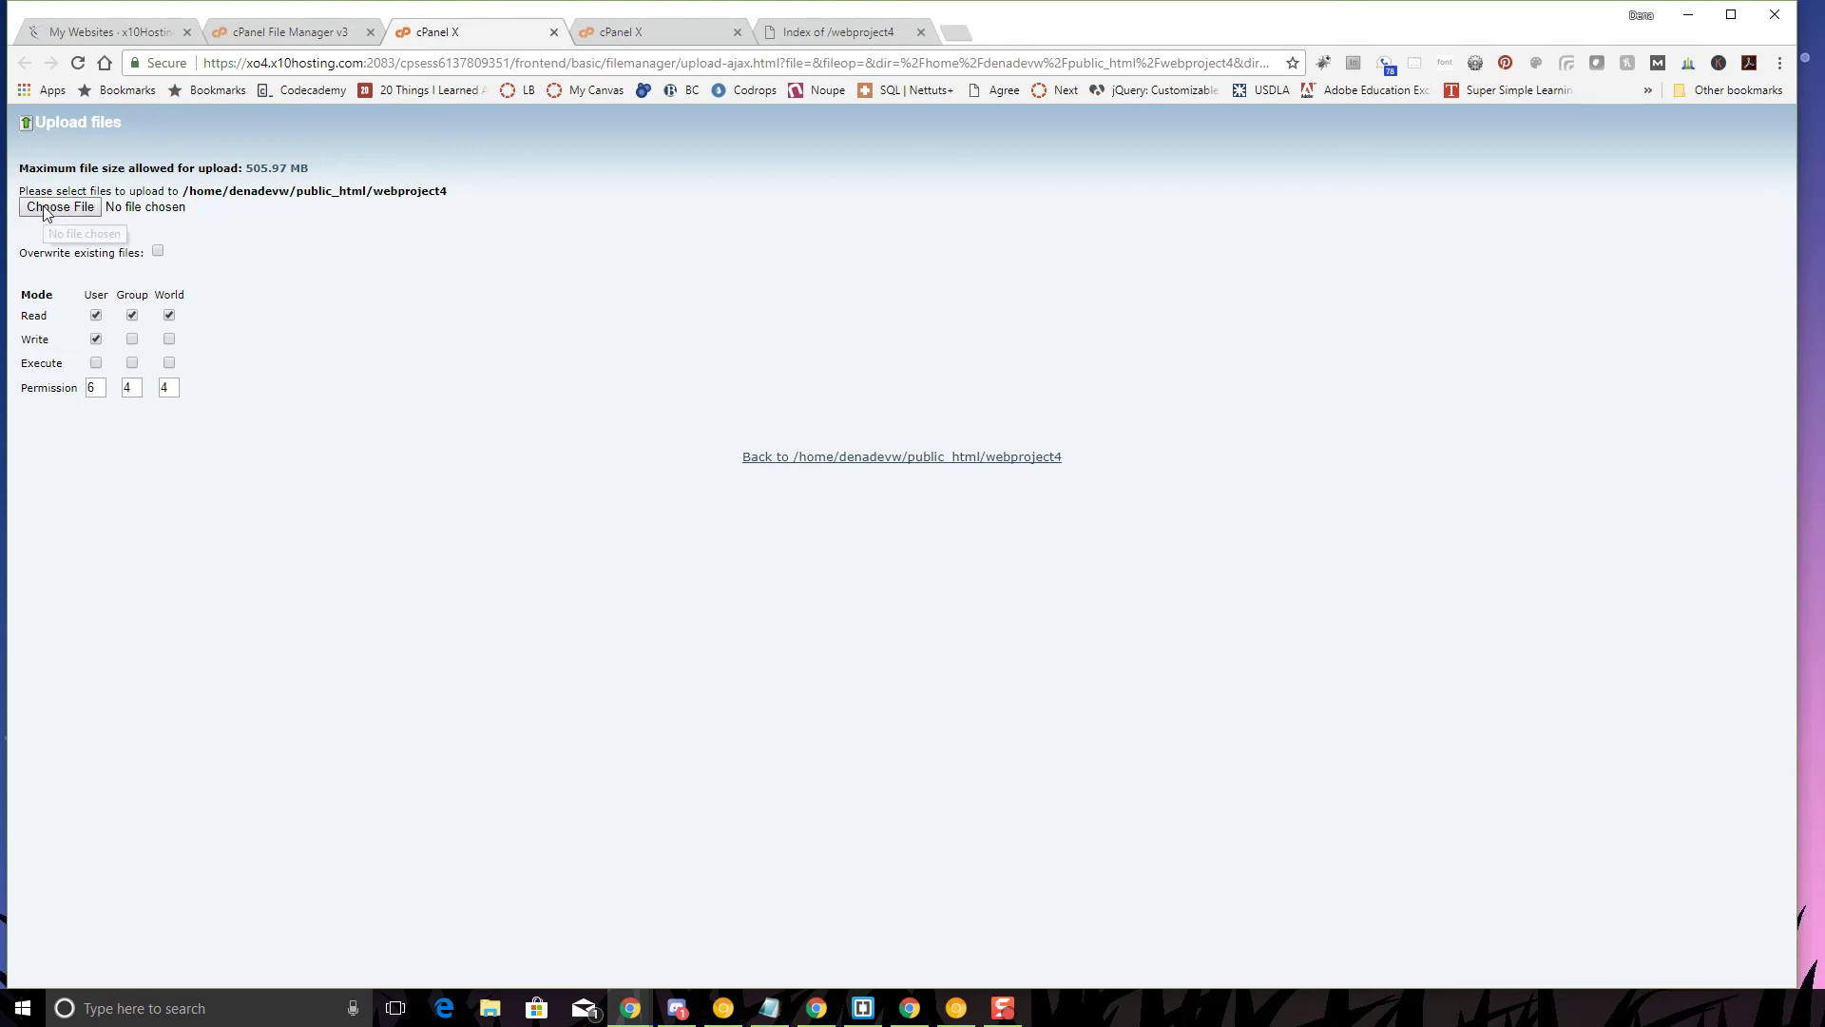
click(555, 32)
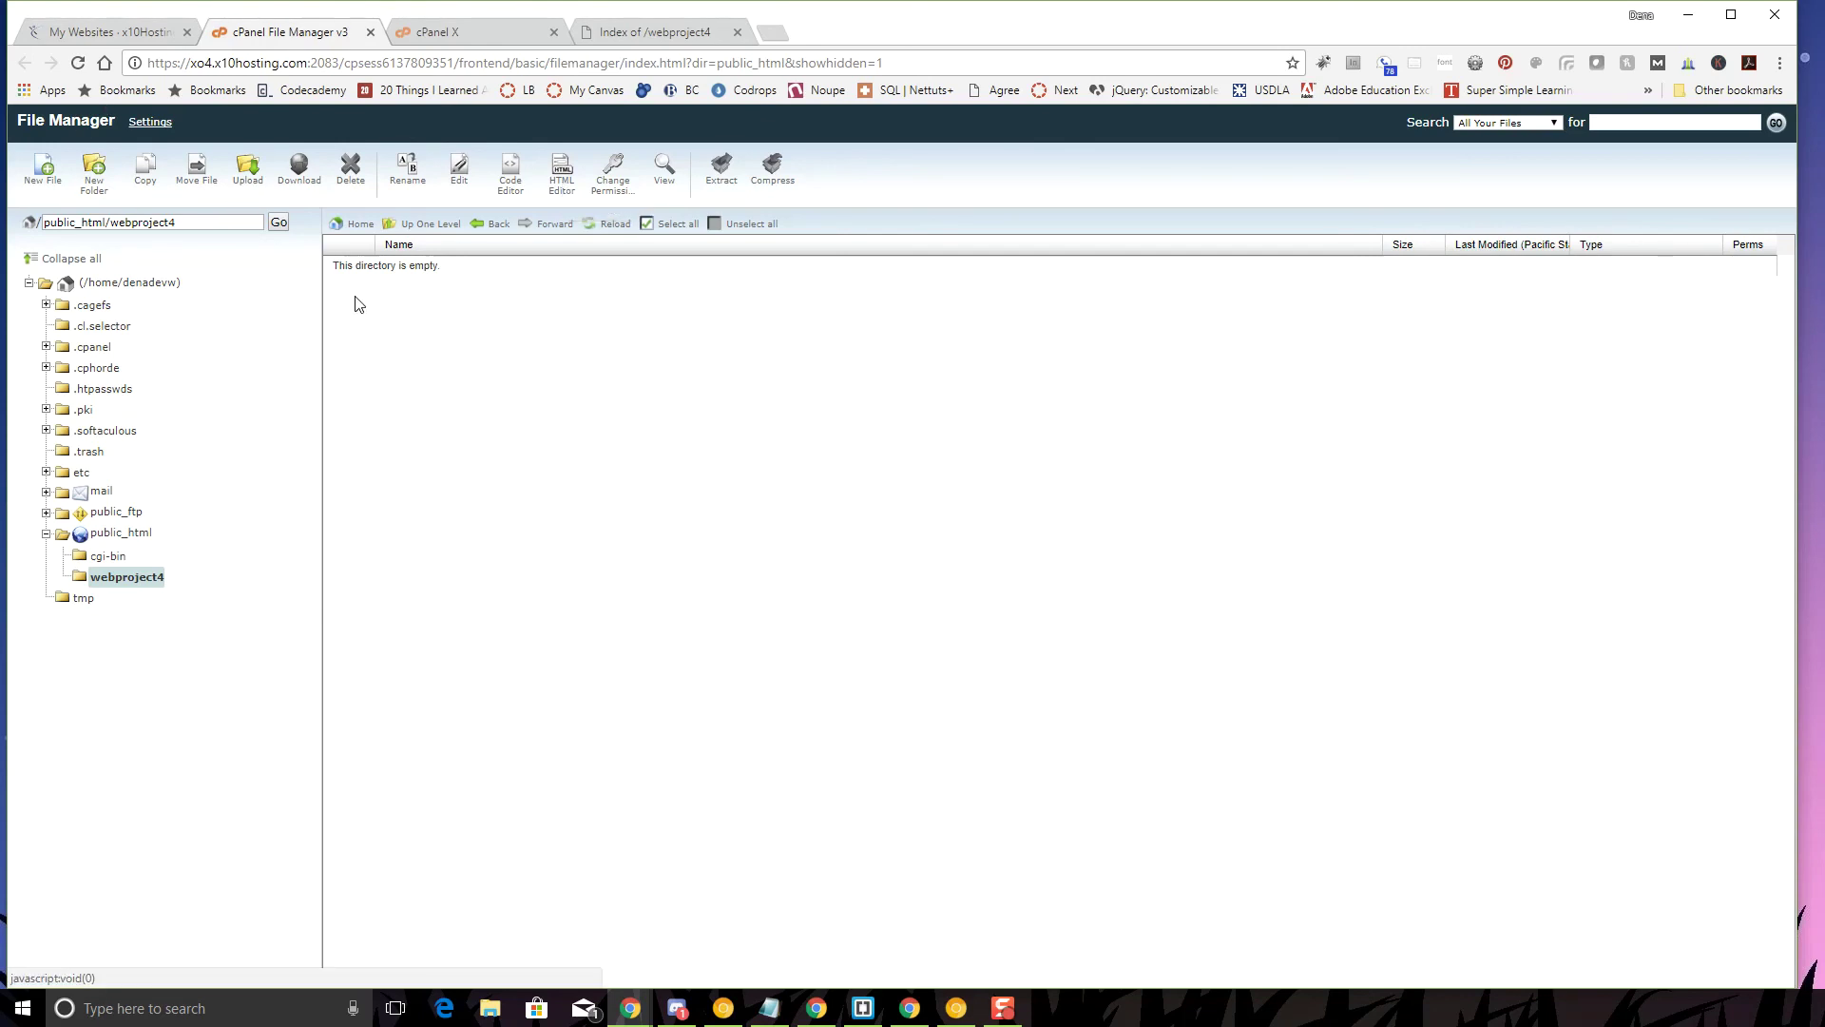
click(247, 180)
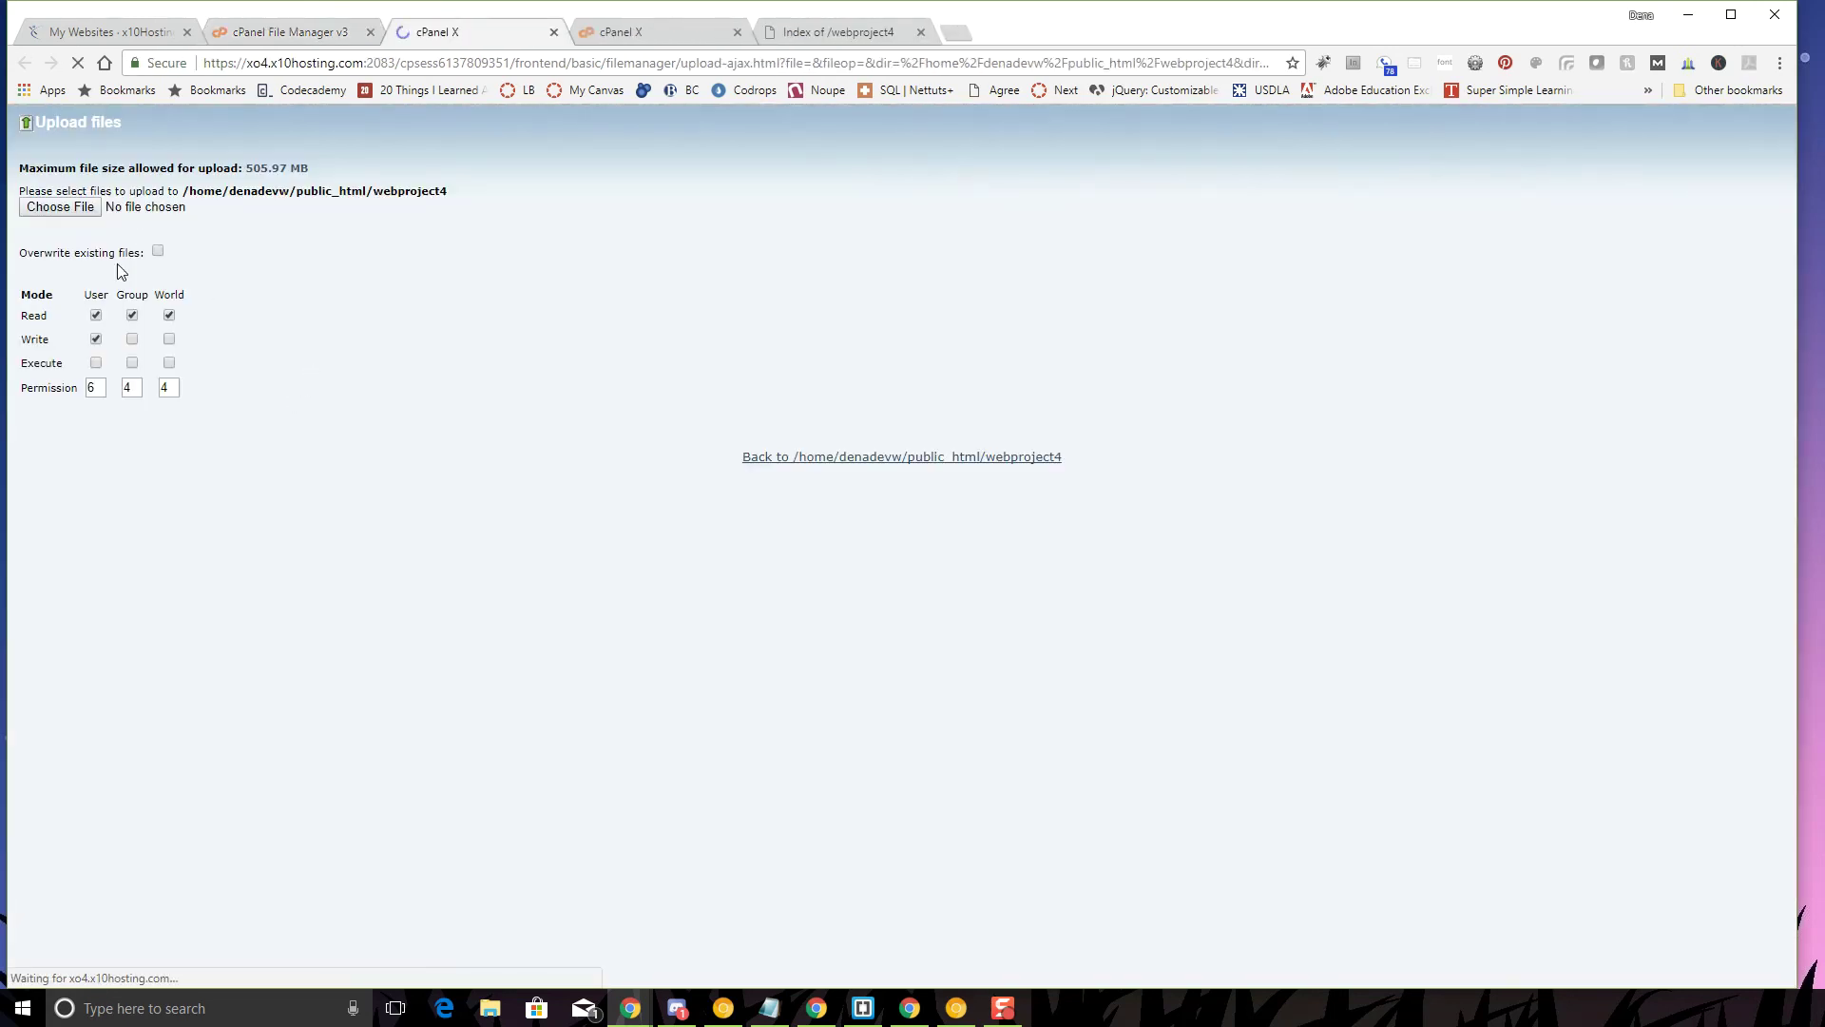
click(57, 209)
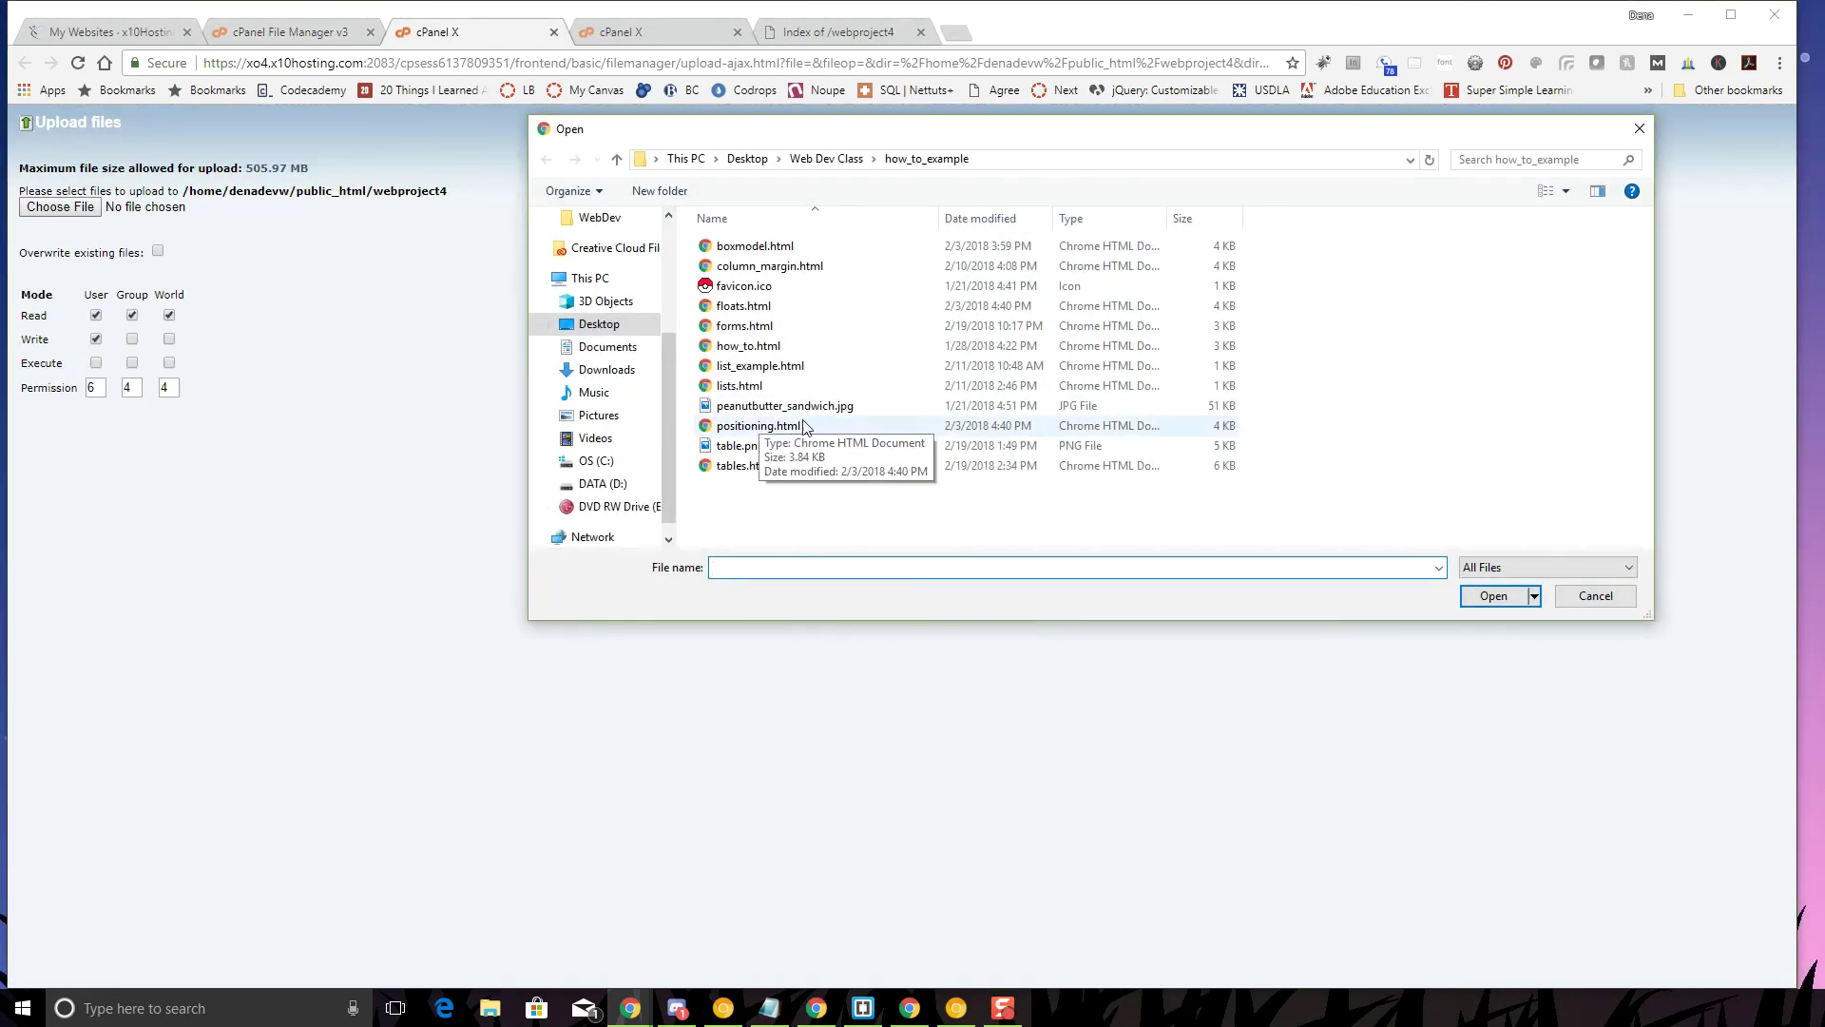
click(1639, 130)
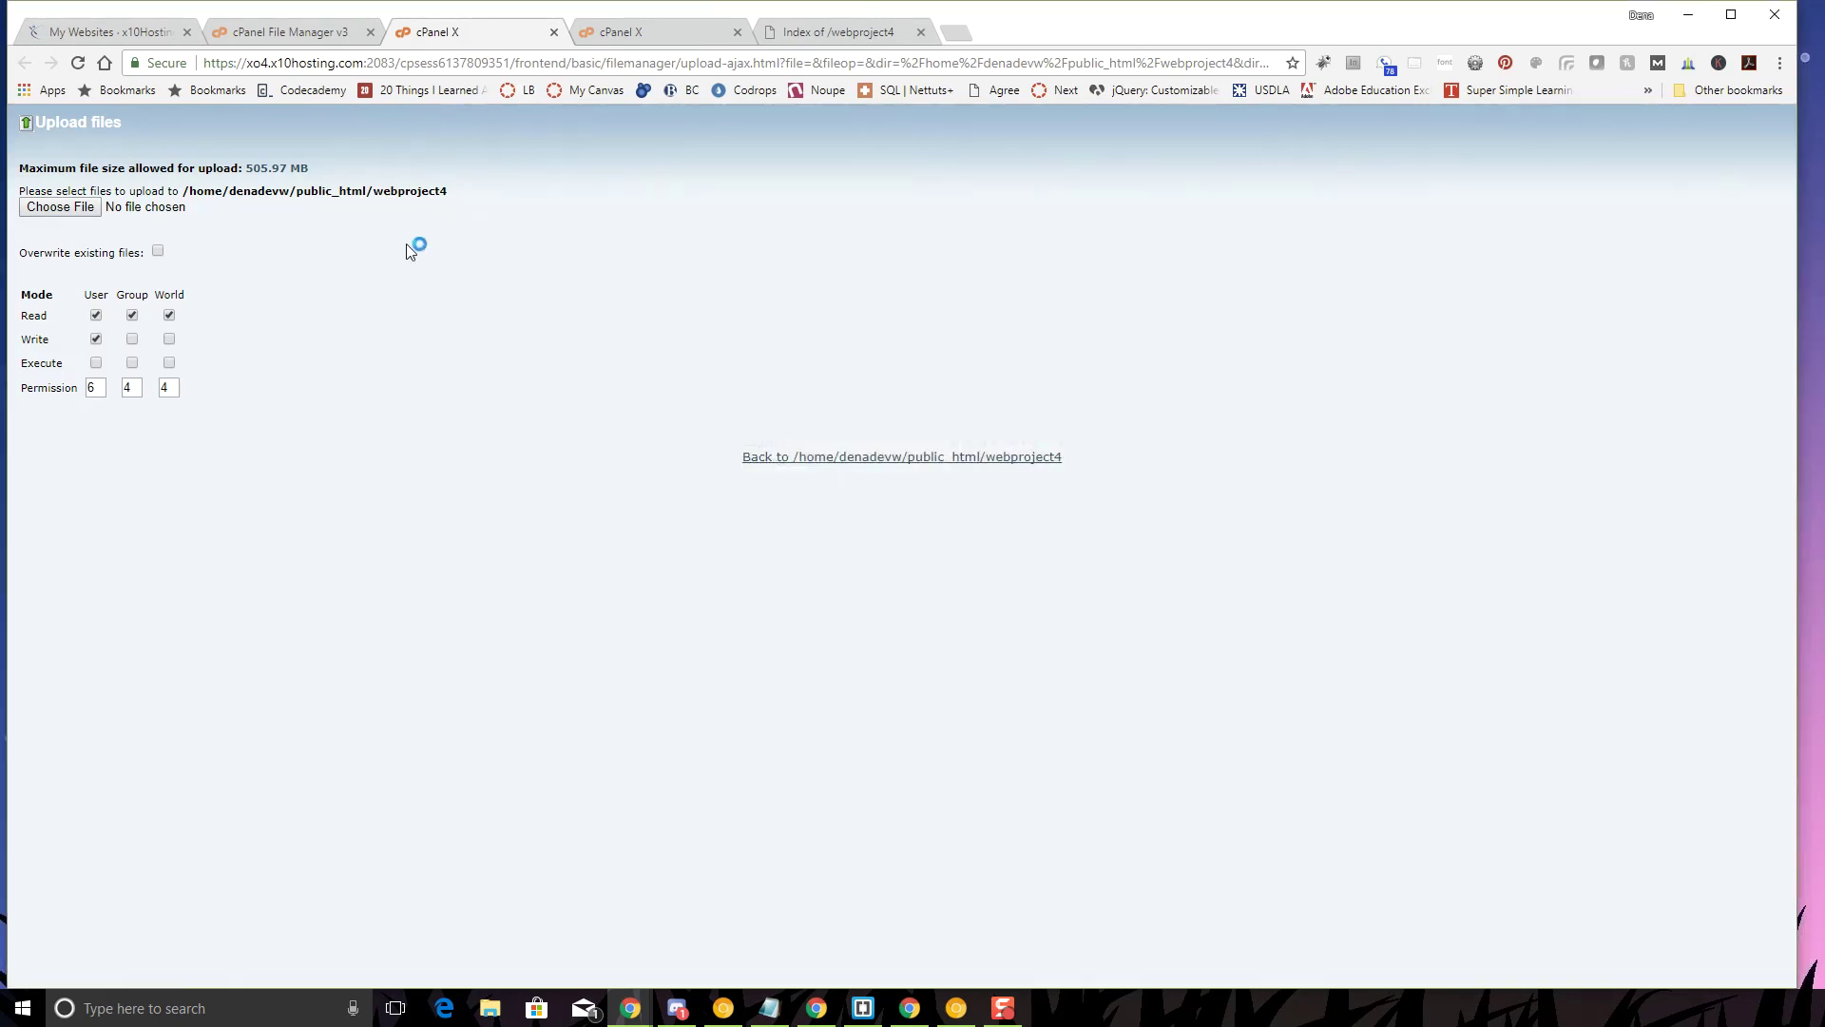
click(301, 36)
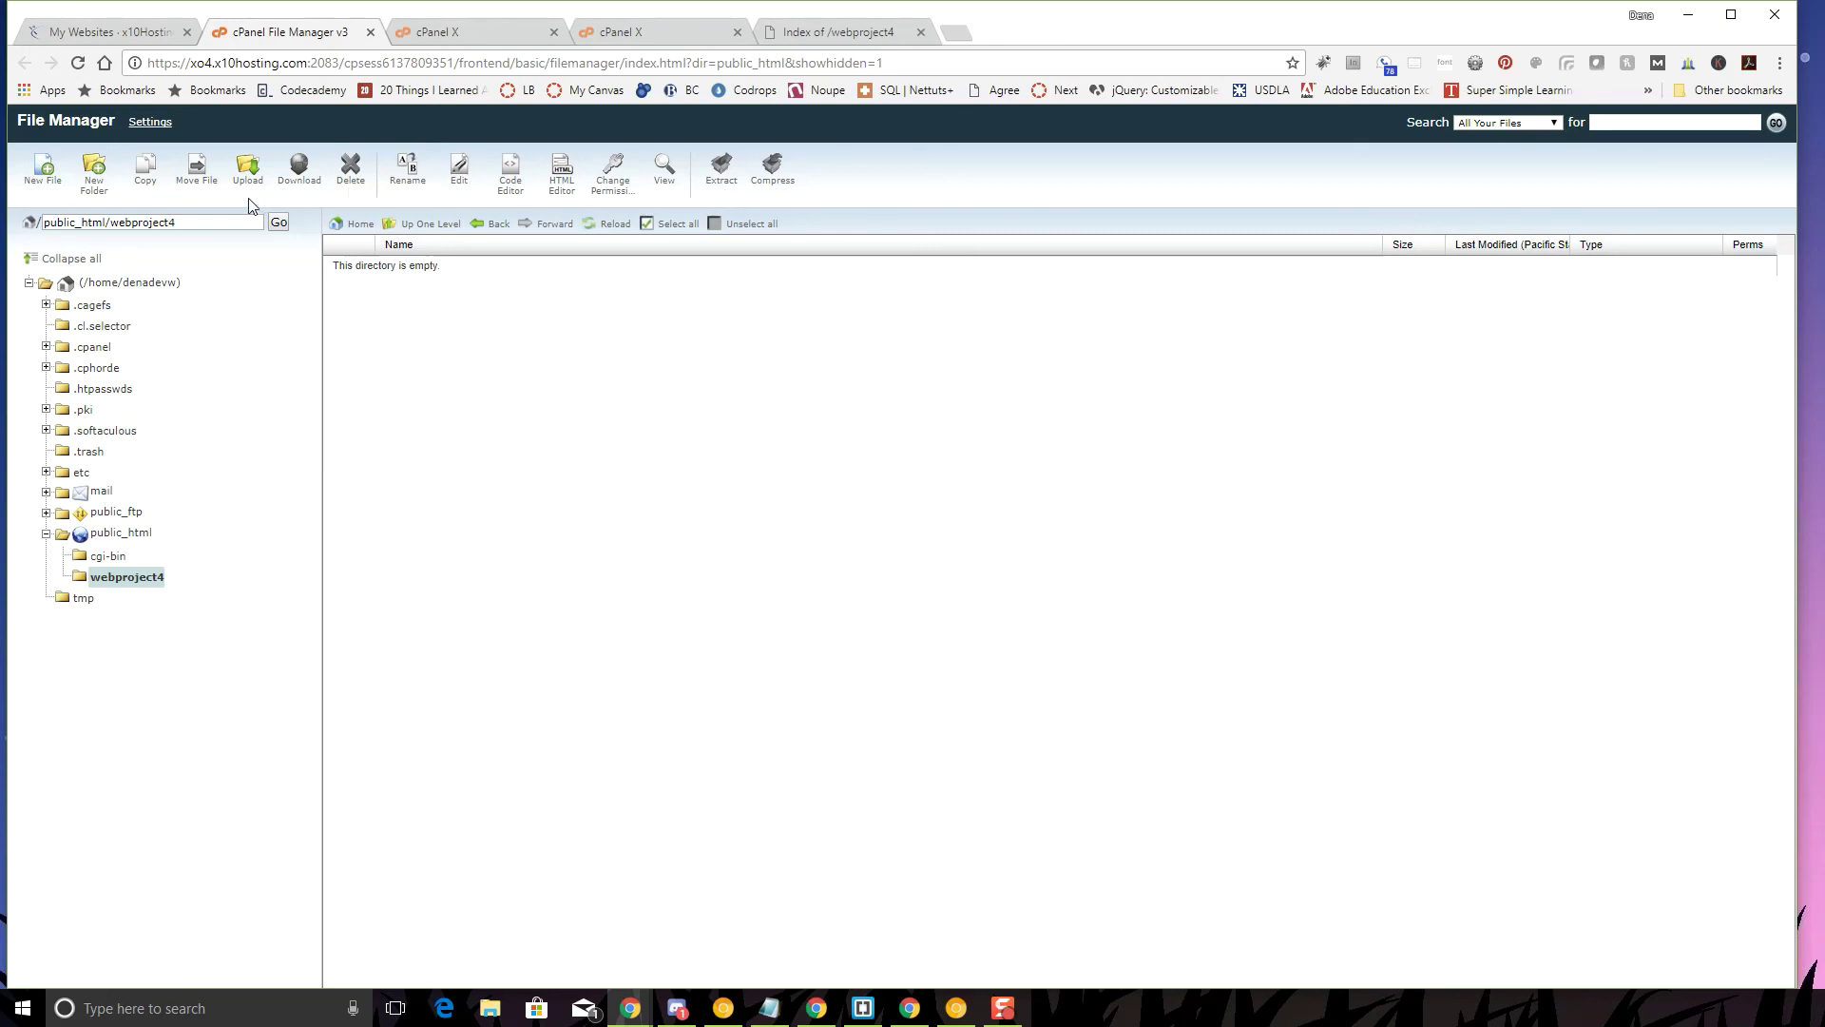
Open forms.html from public_html in the Code Edit editor
click(119, 534)
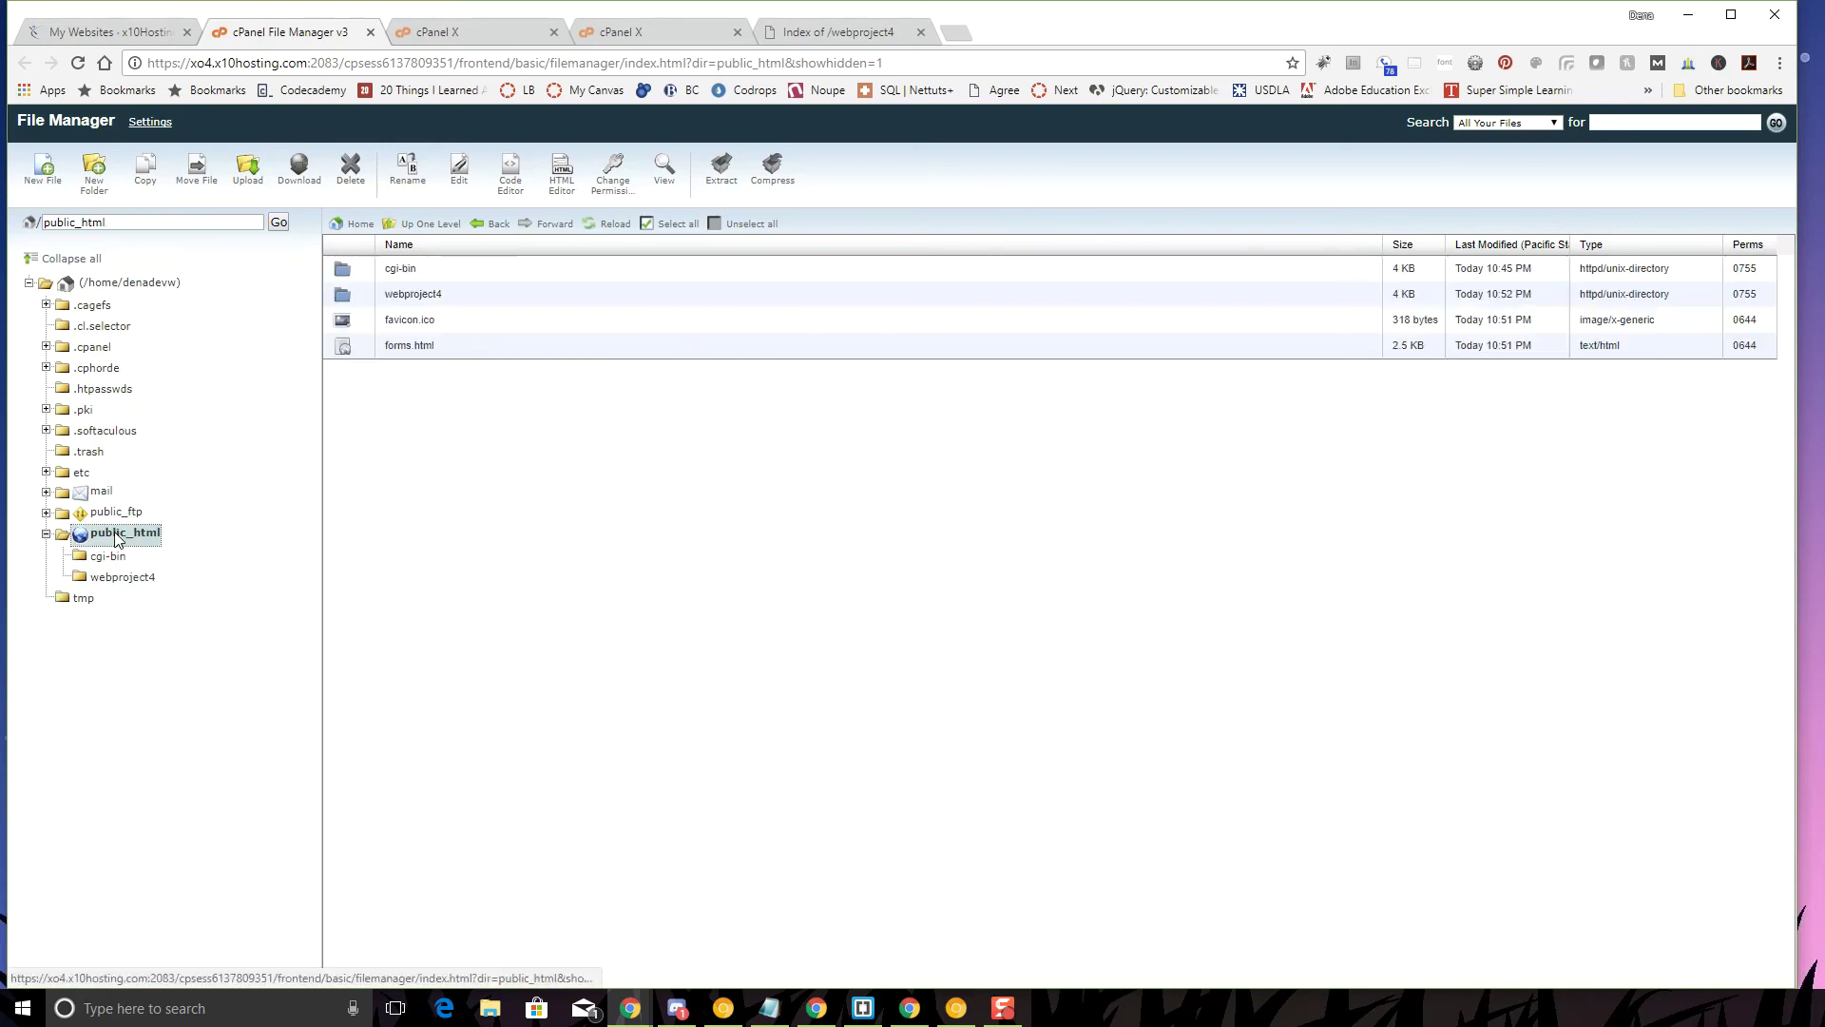
click(399, 350)
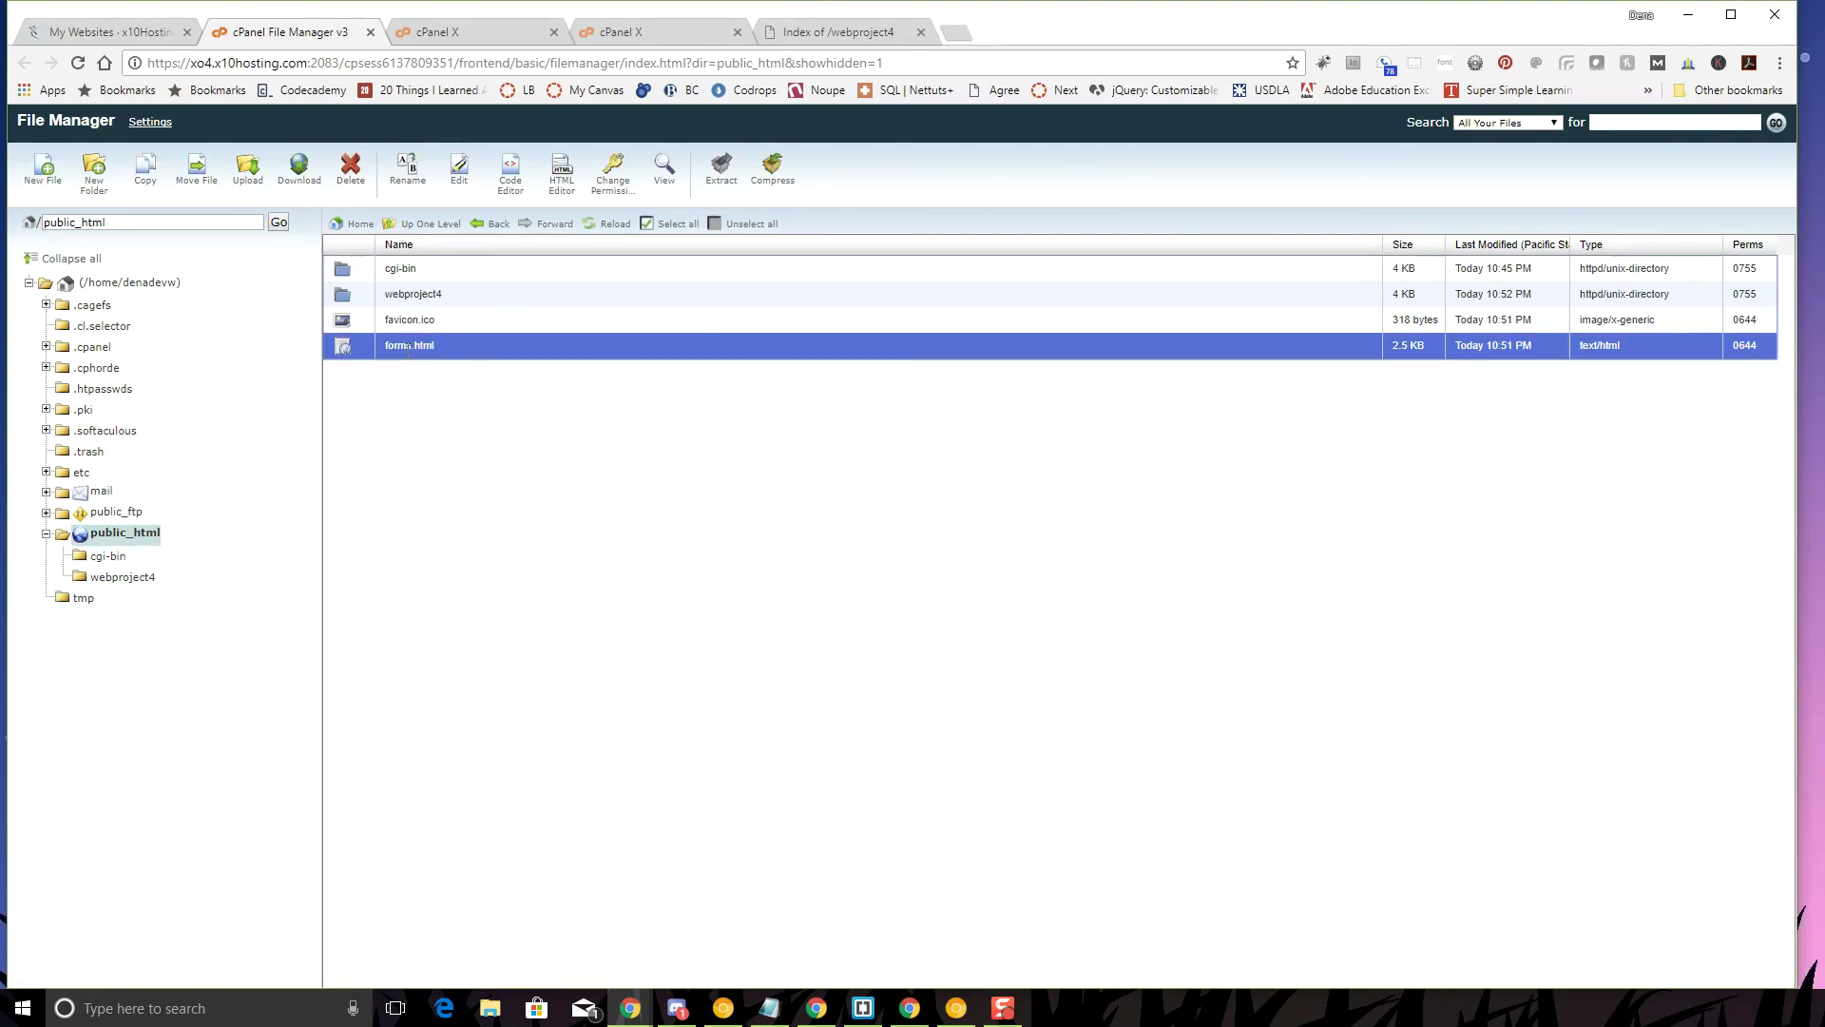
right_click(401, 350)
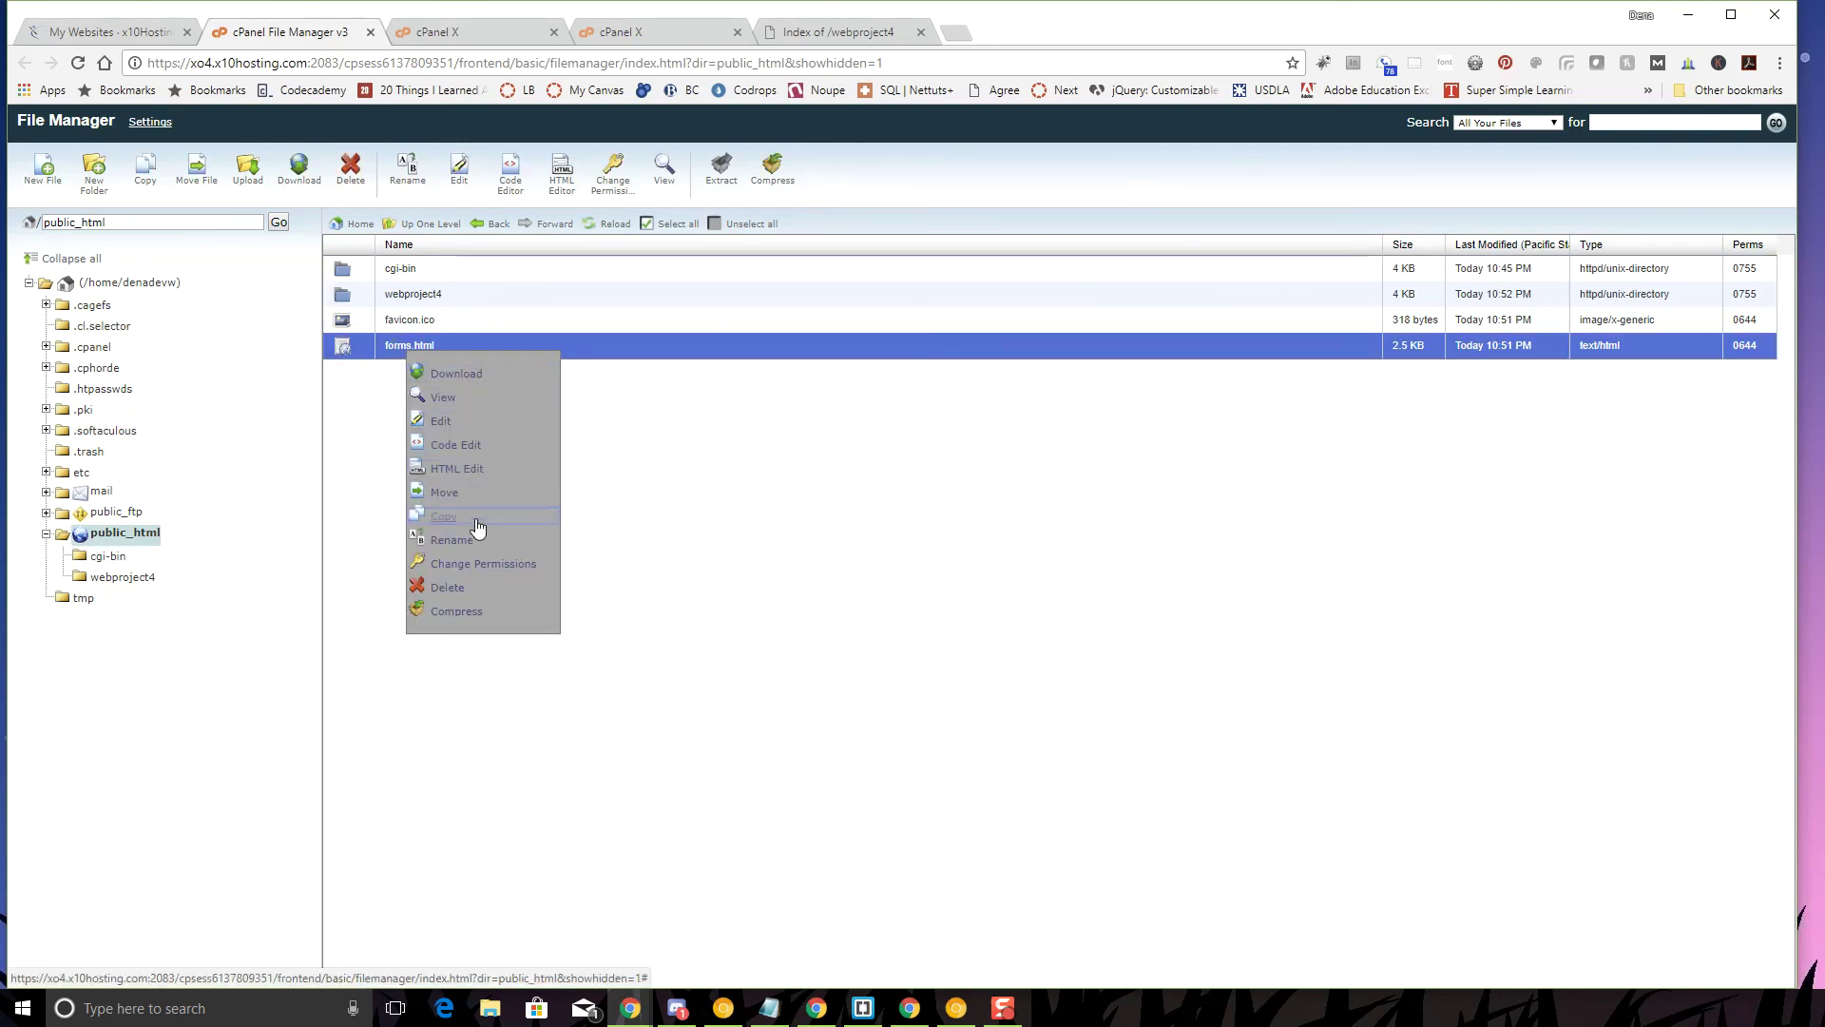
click(451, 446)
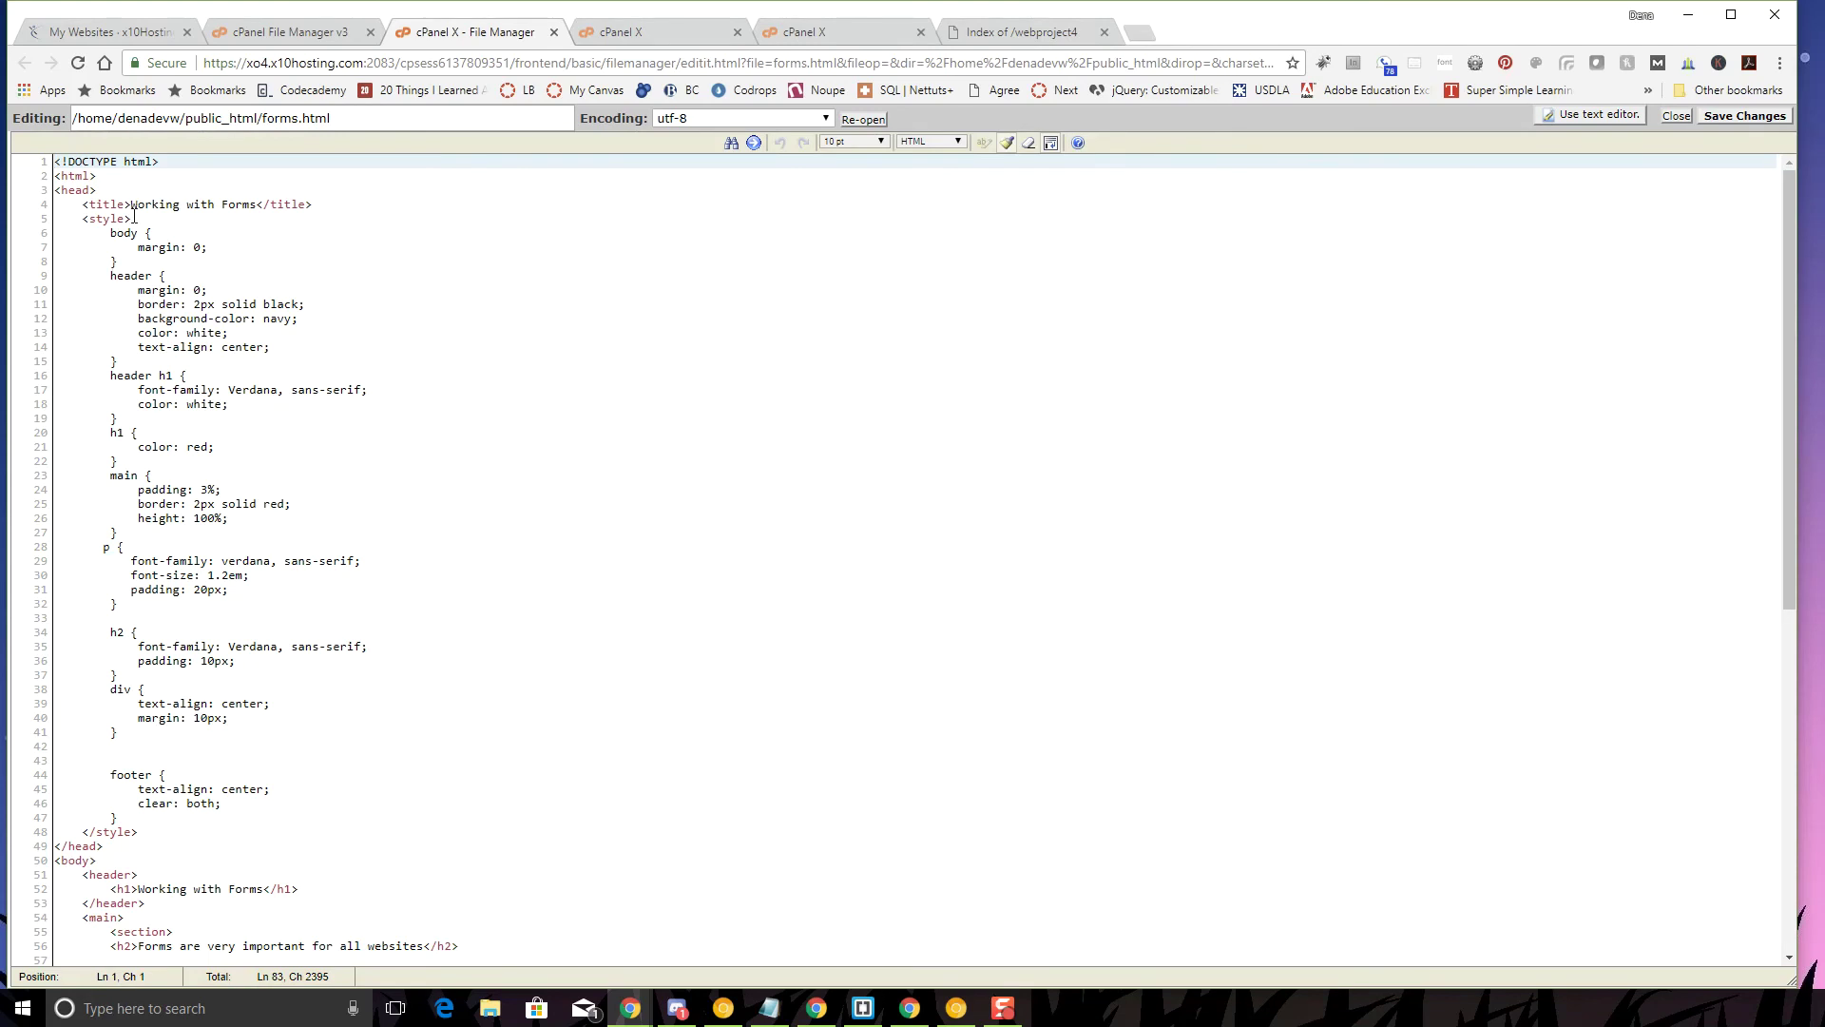
Review the forms.html code, highlighting the line 4 title, and close without saving
scroll(245, 531, down, 4)
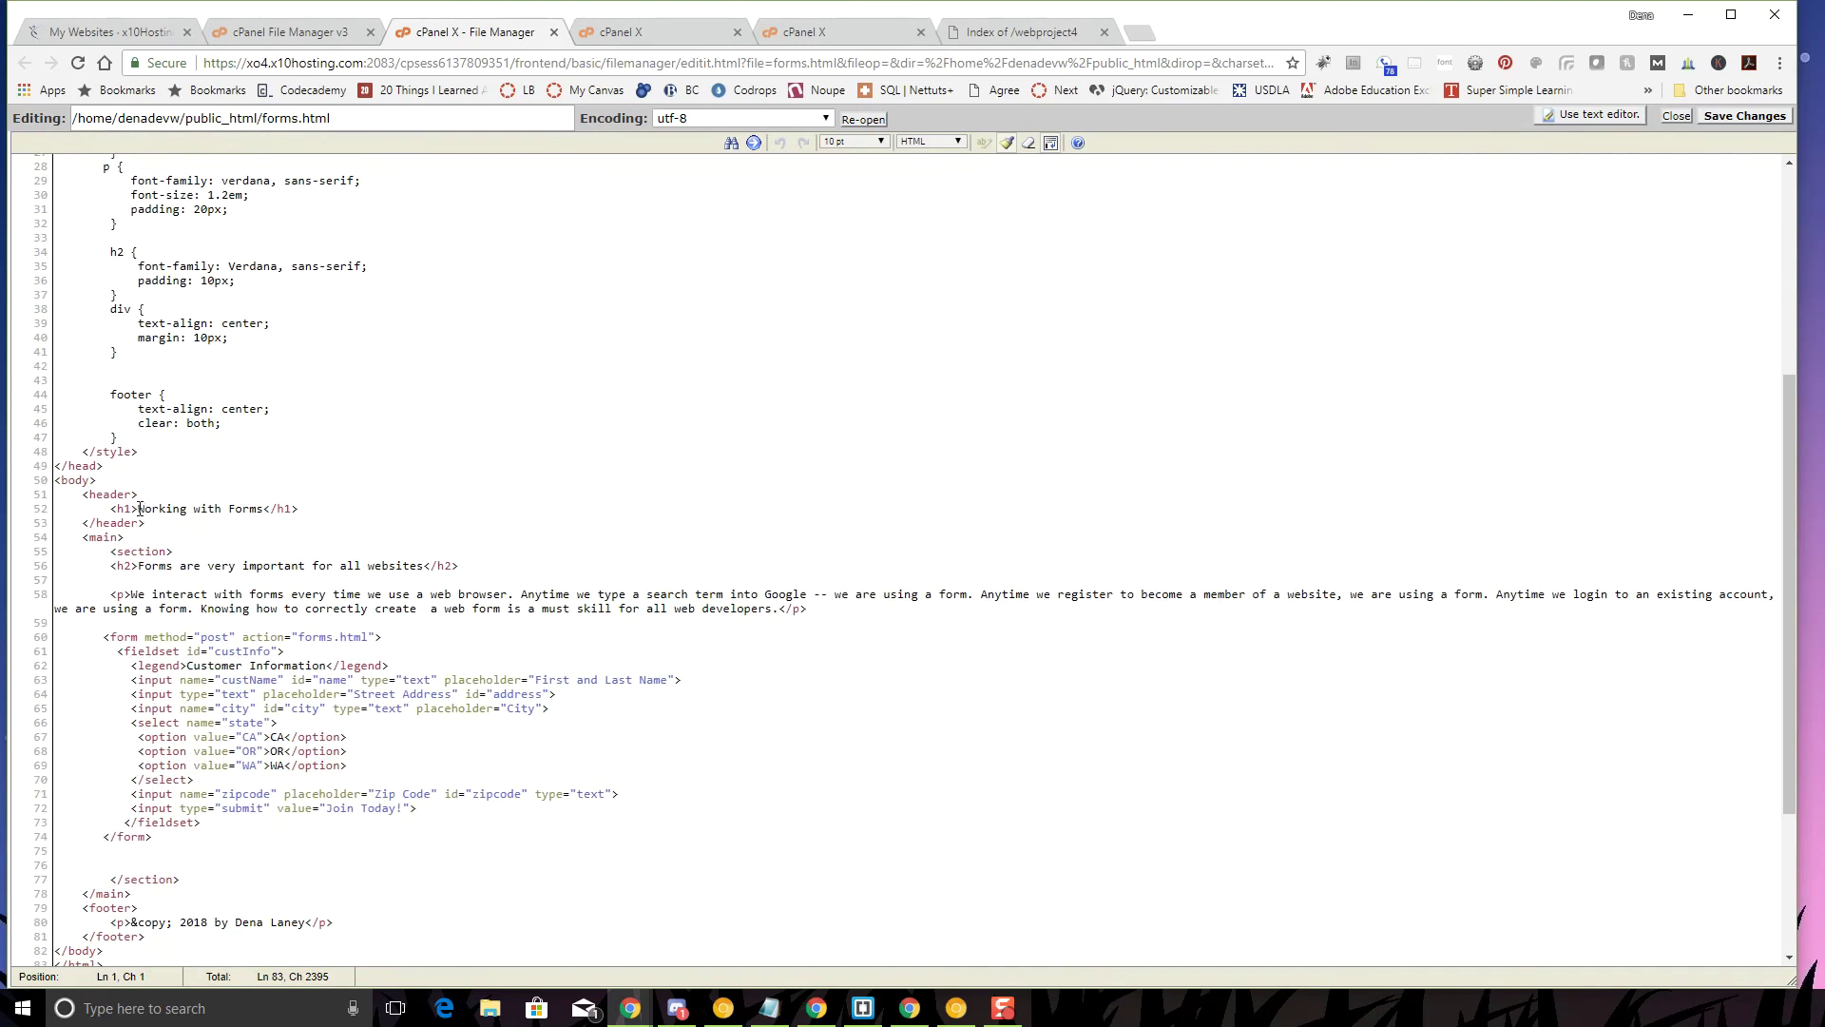
scroll(112, 510, up, 4)
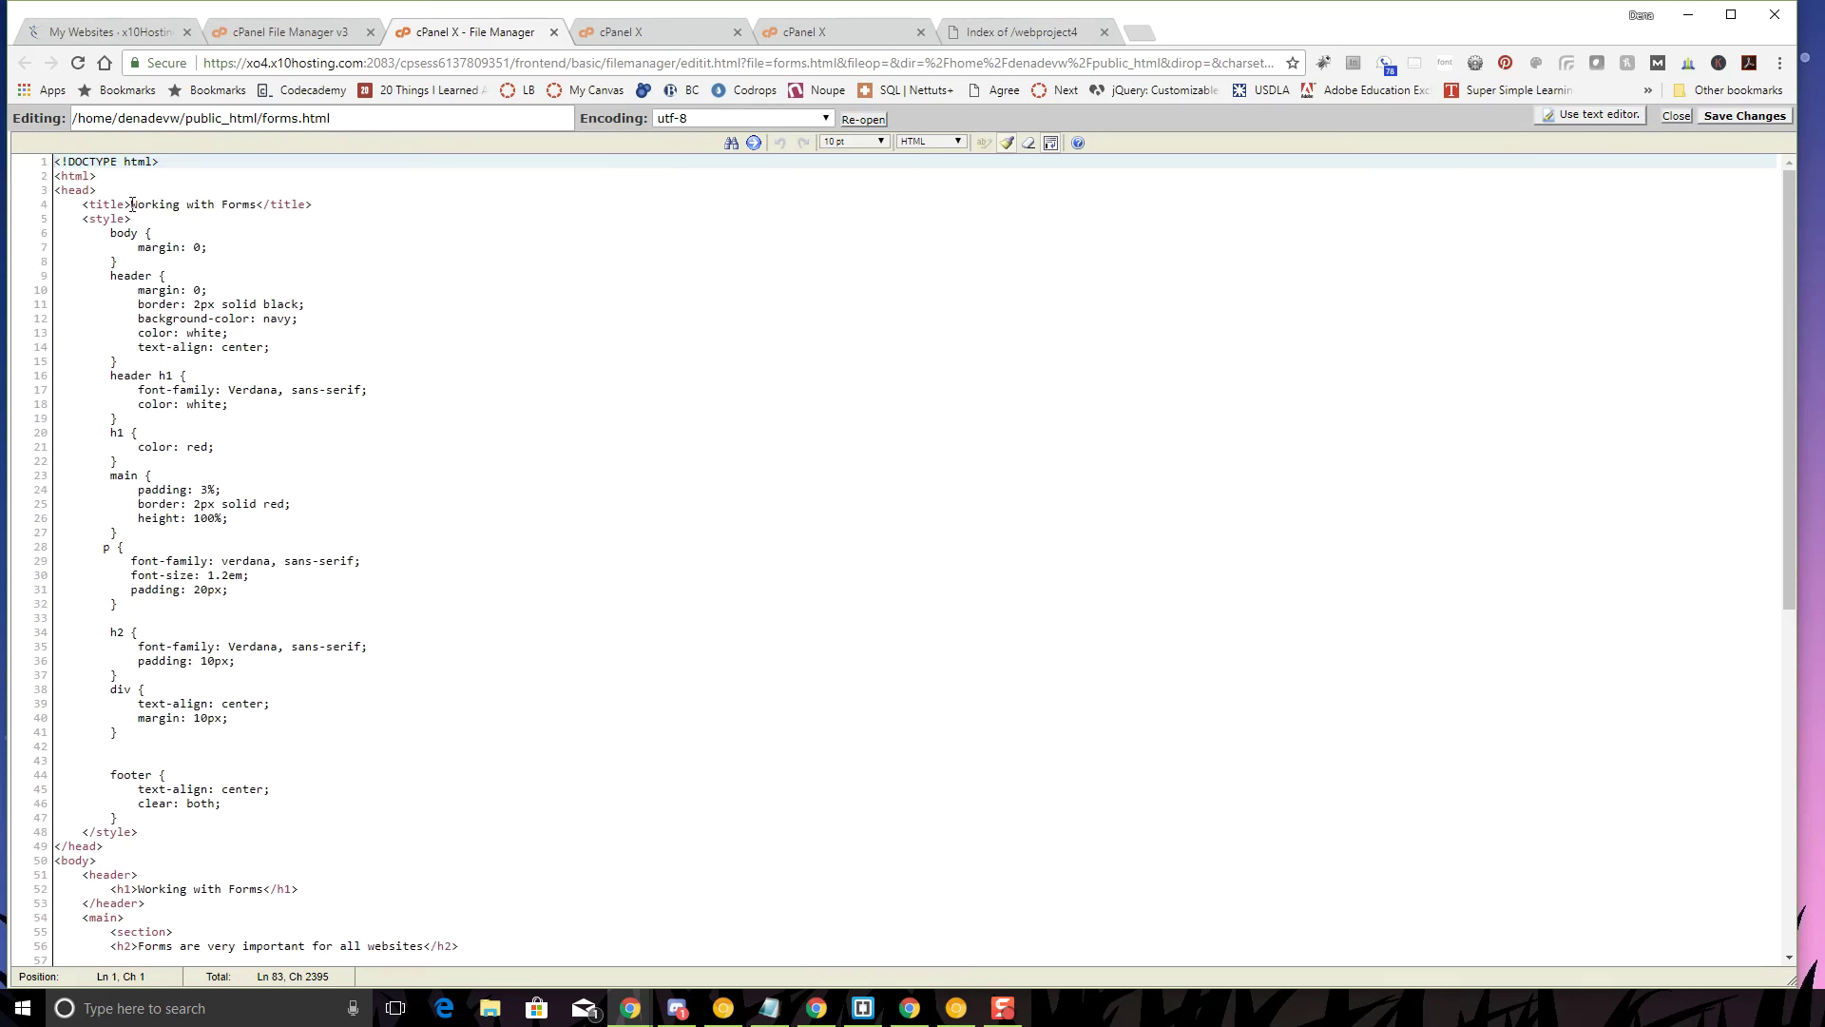
drag(133, 204, 247, 200)
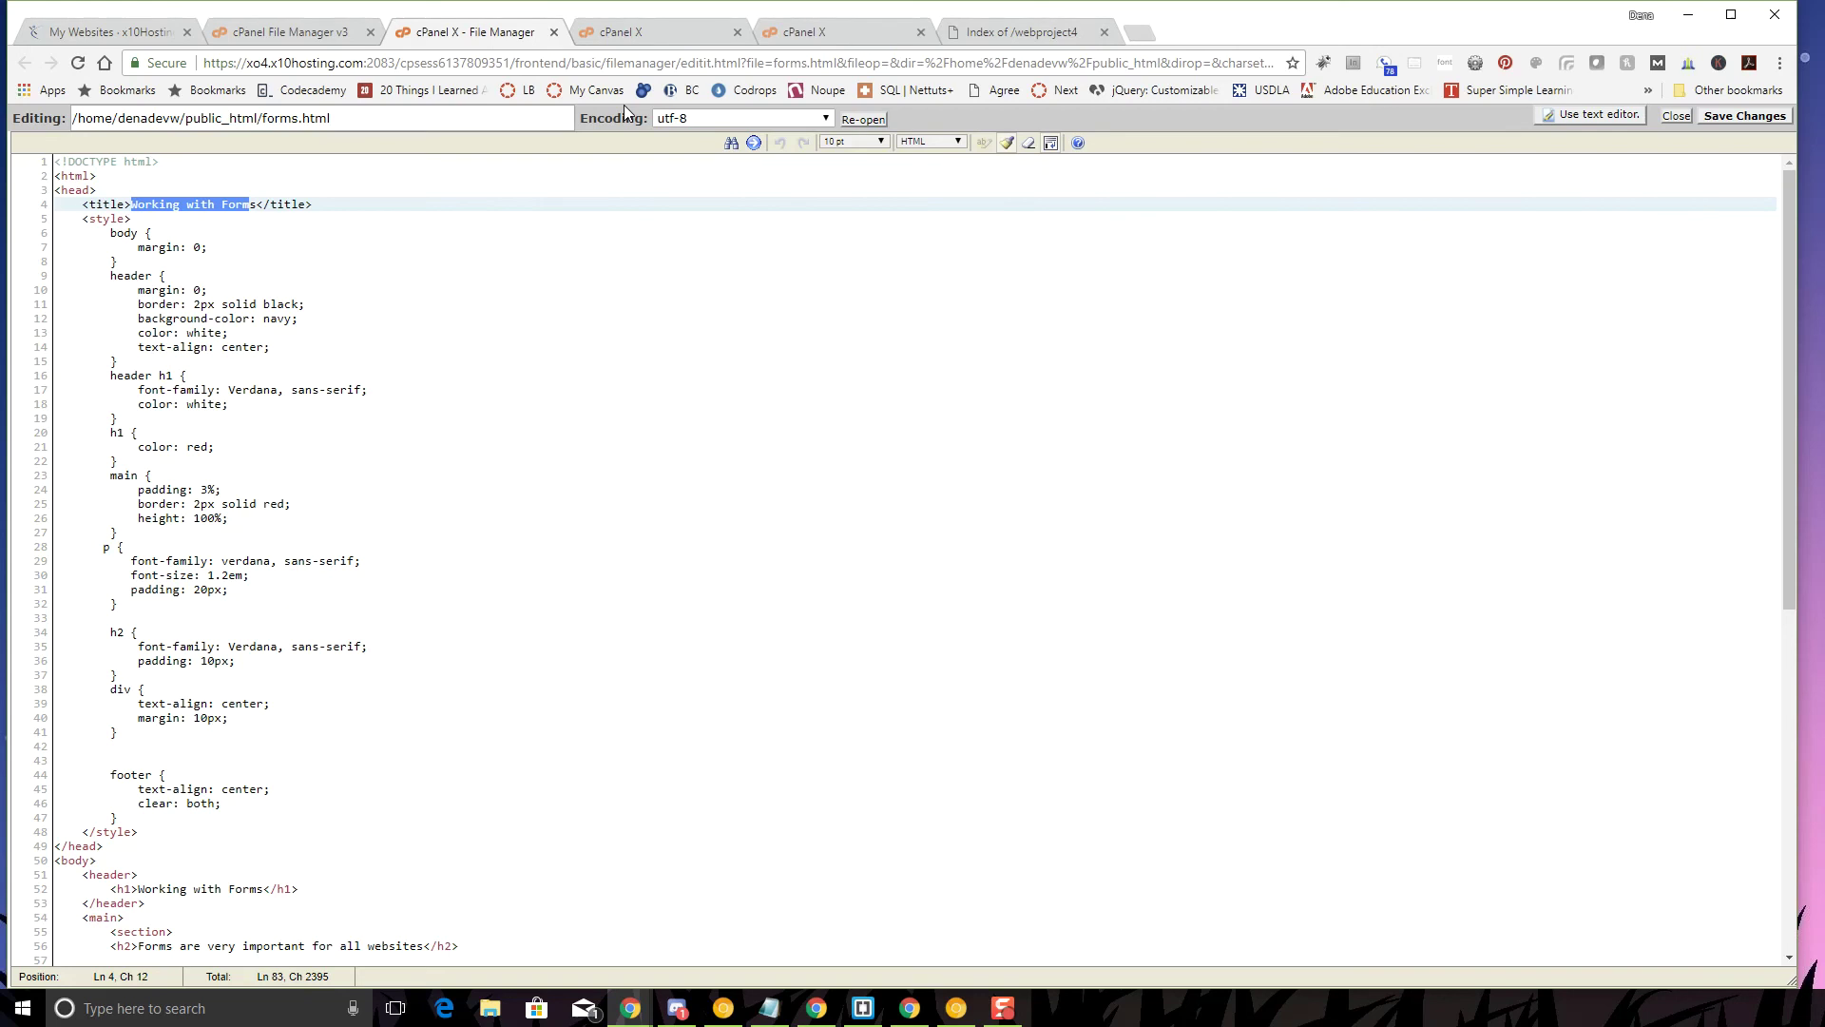
click(1676, 116)
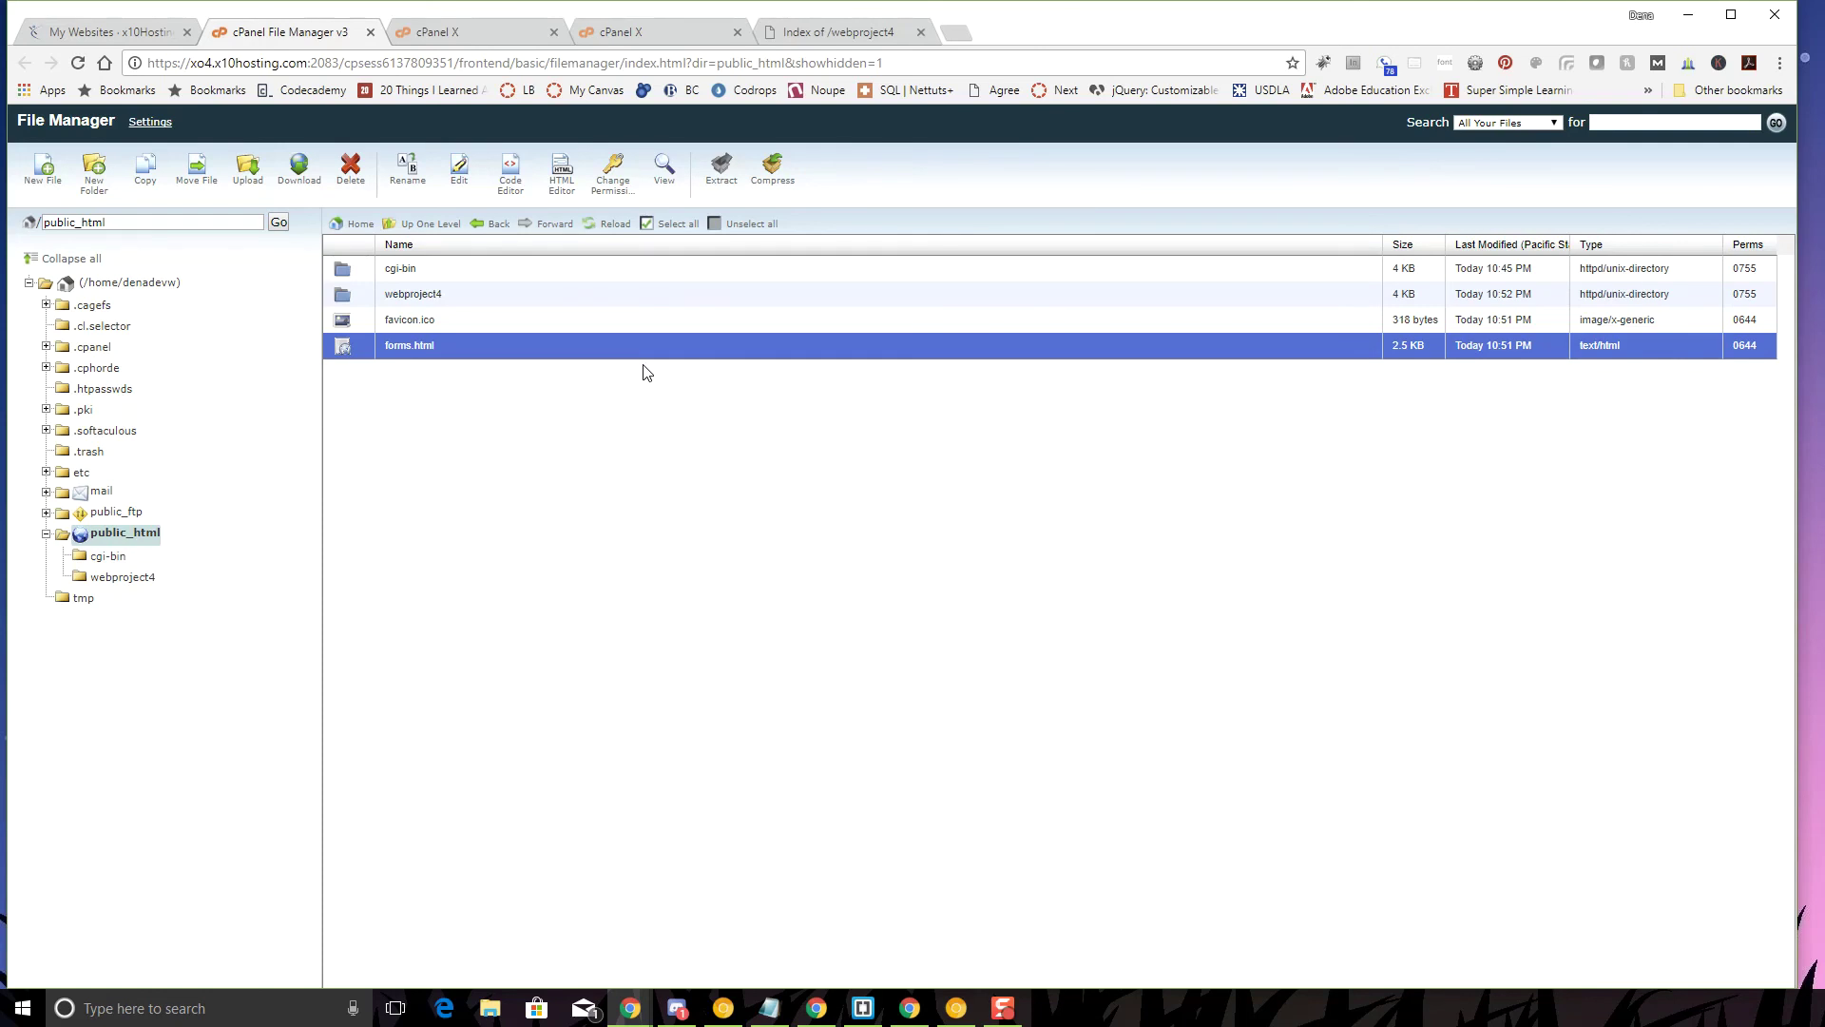
click(823, 31)
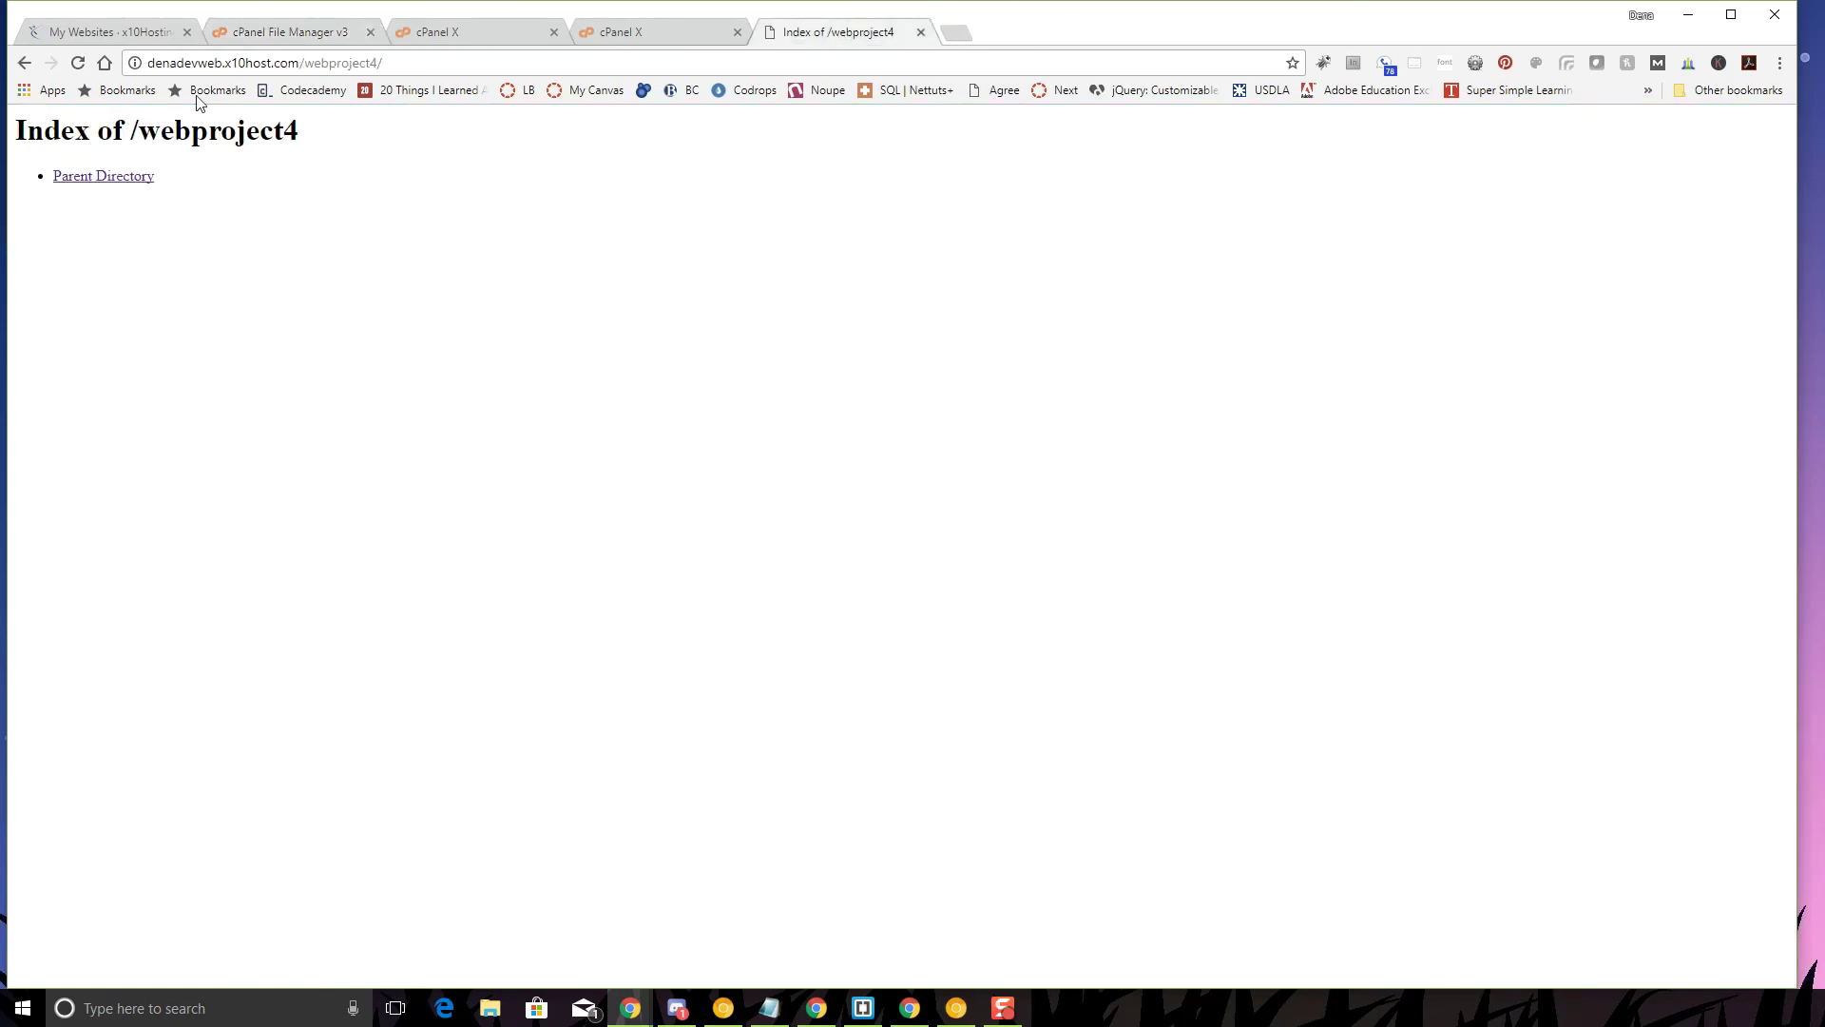
Navigate from Index of /webproject4 back to the root Index of / listing
drag(143, 63, 390, 59)
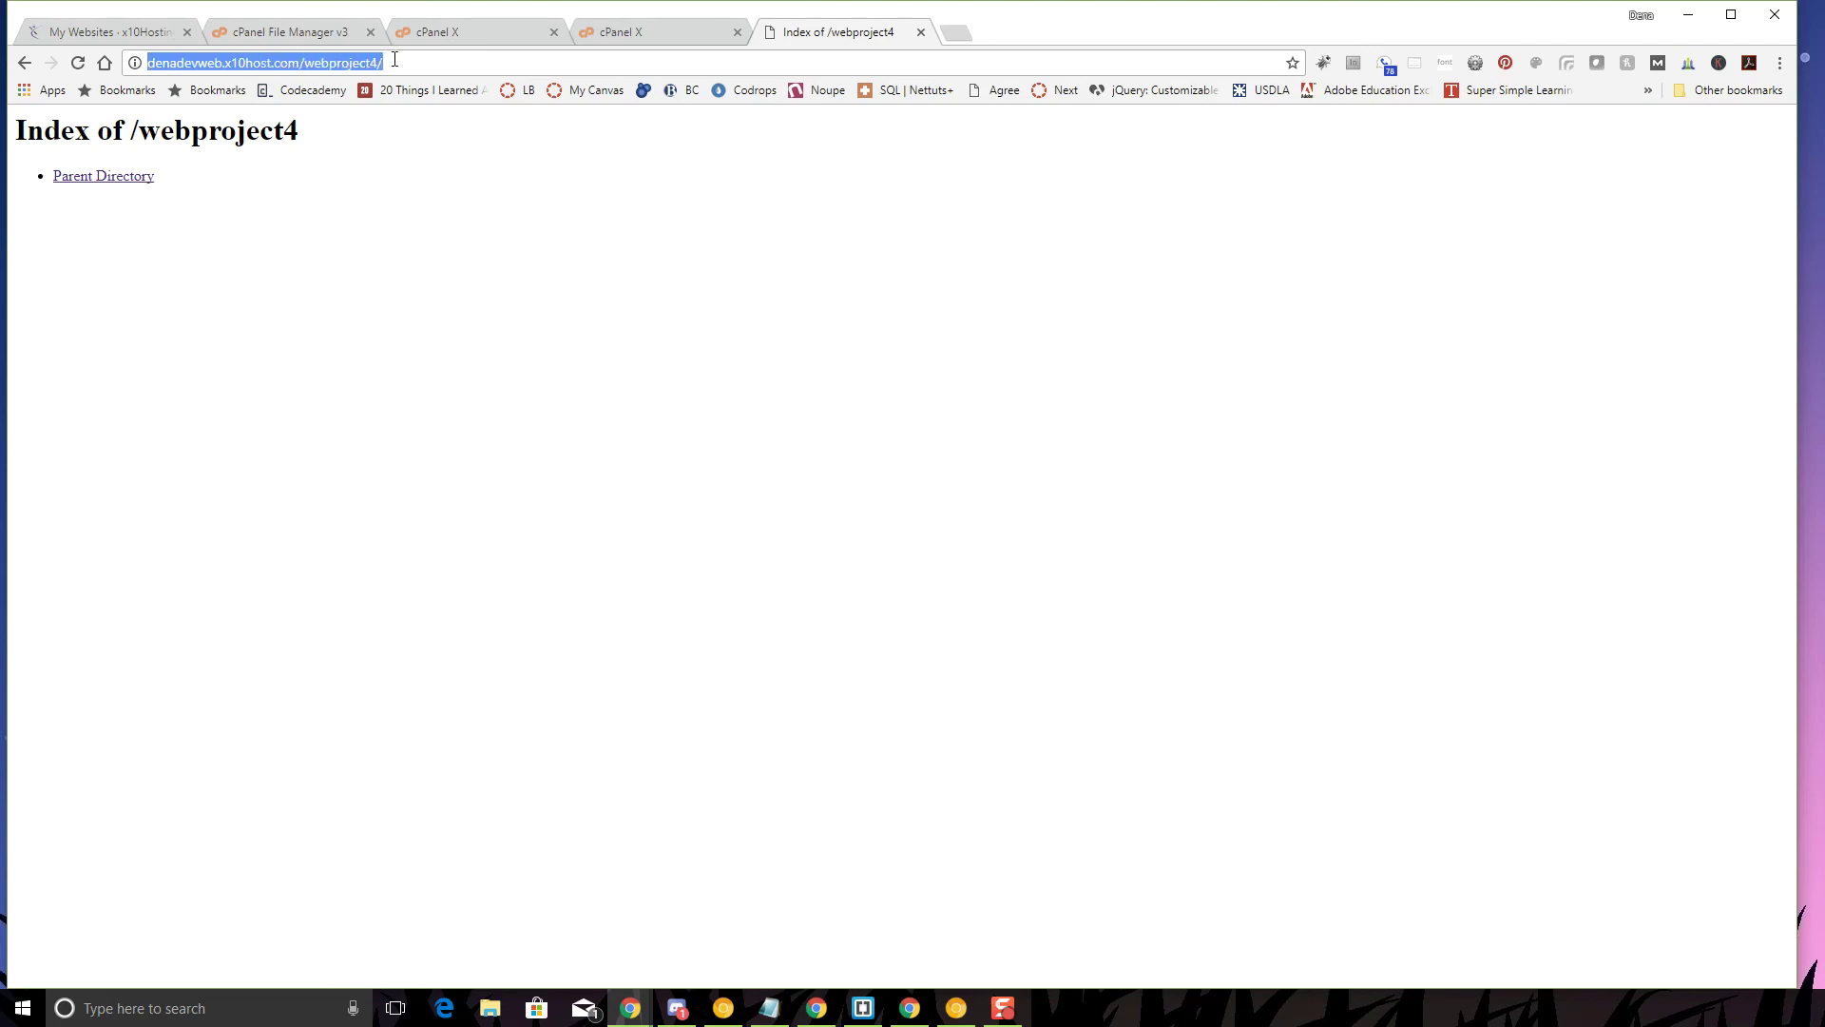
click(396, 61)
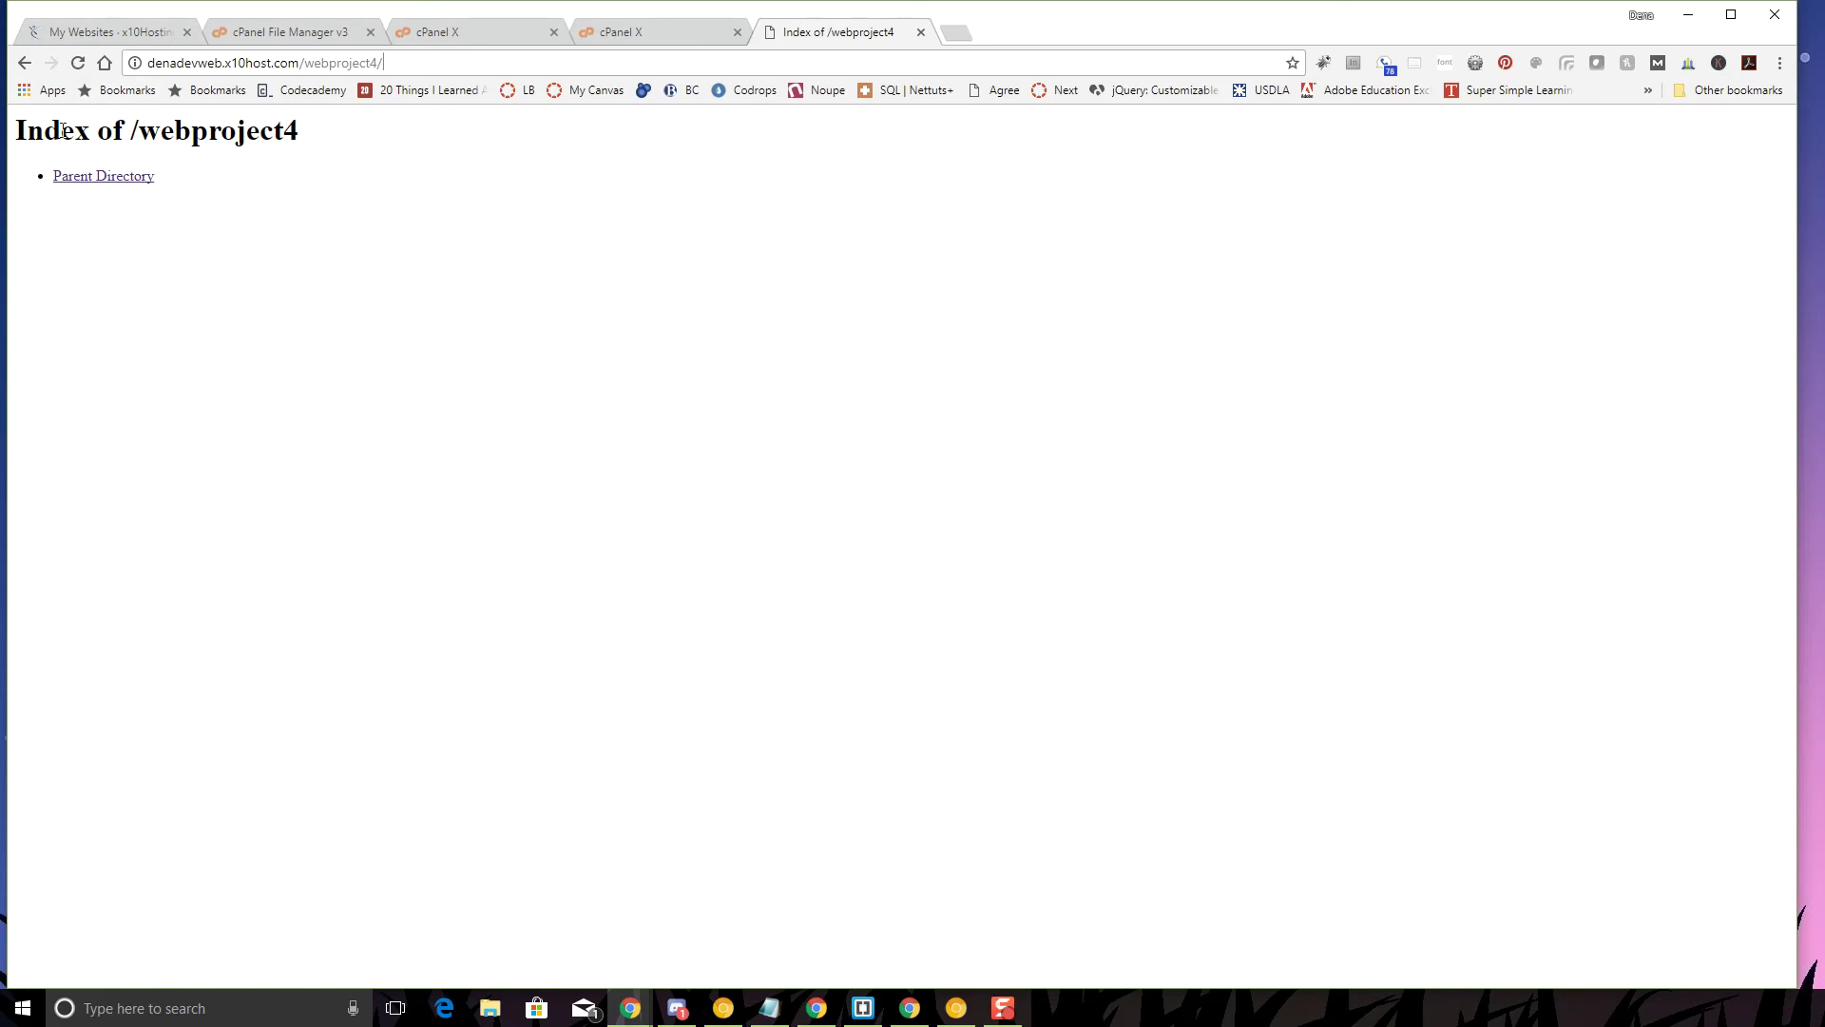
click(25, 67)
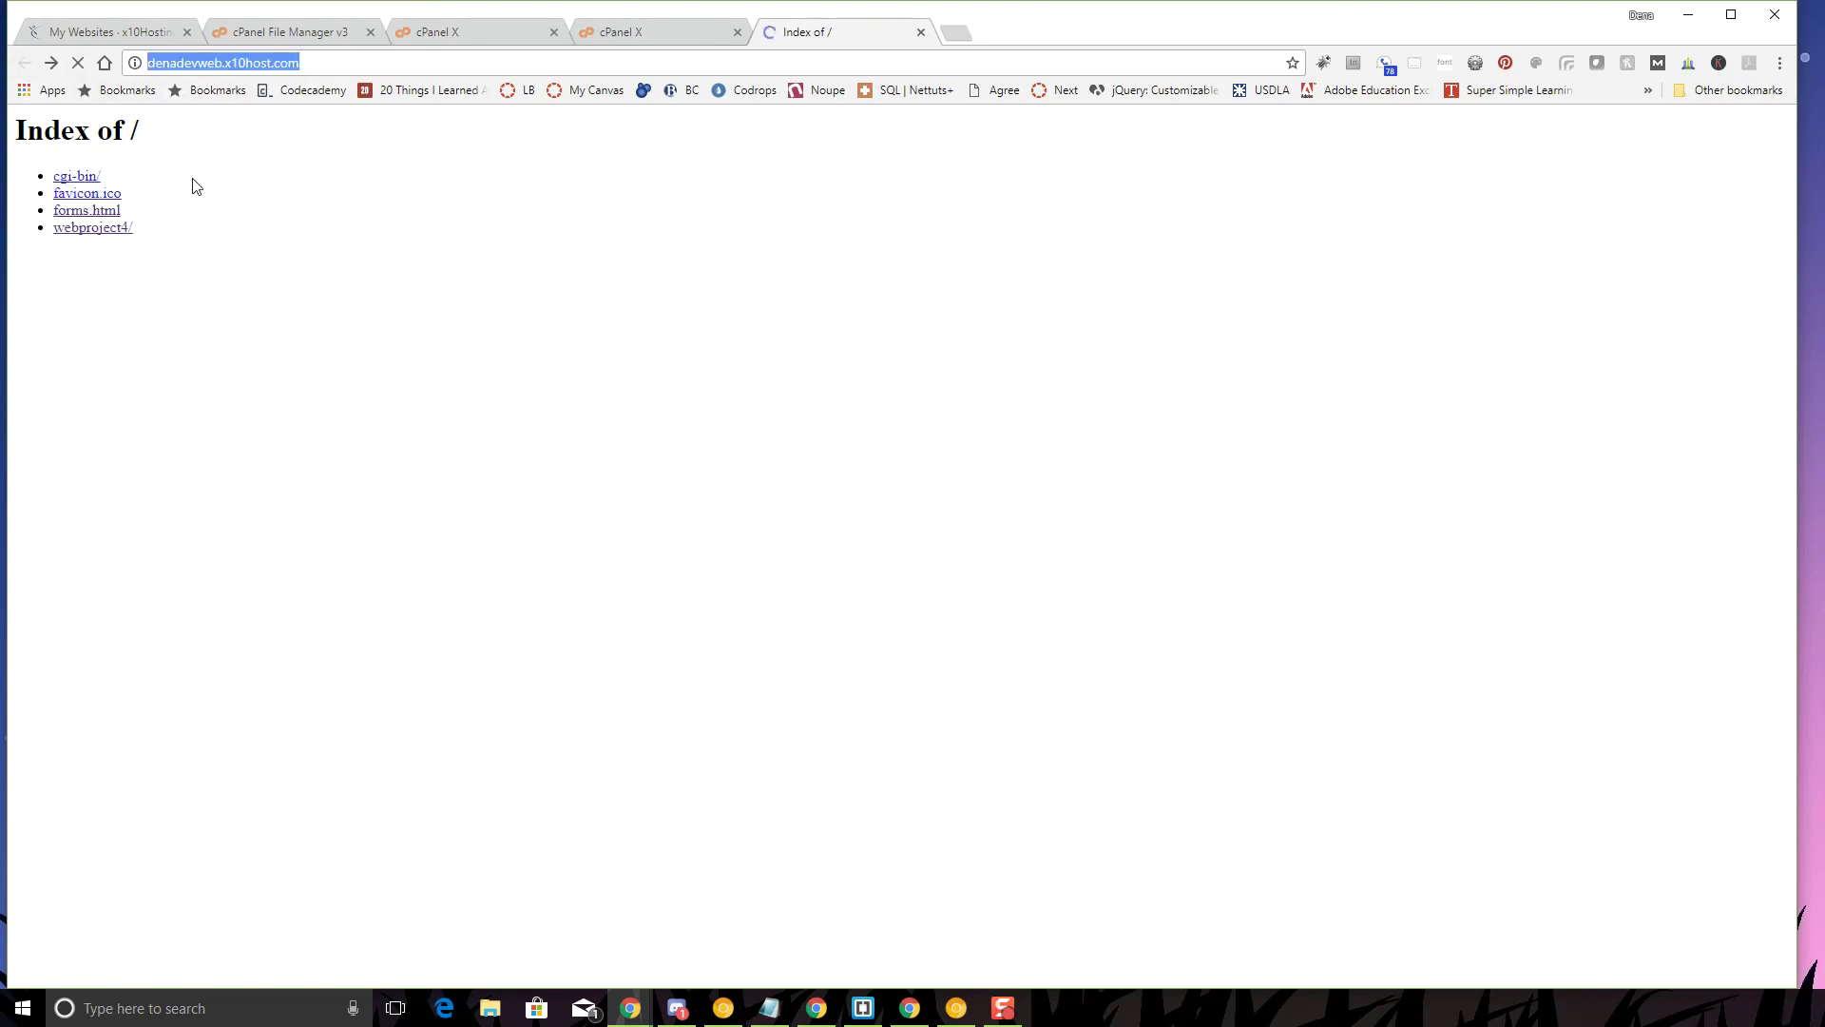